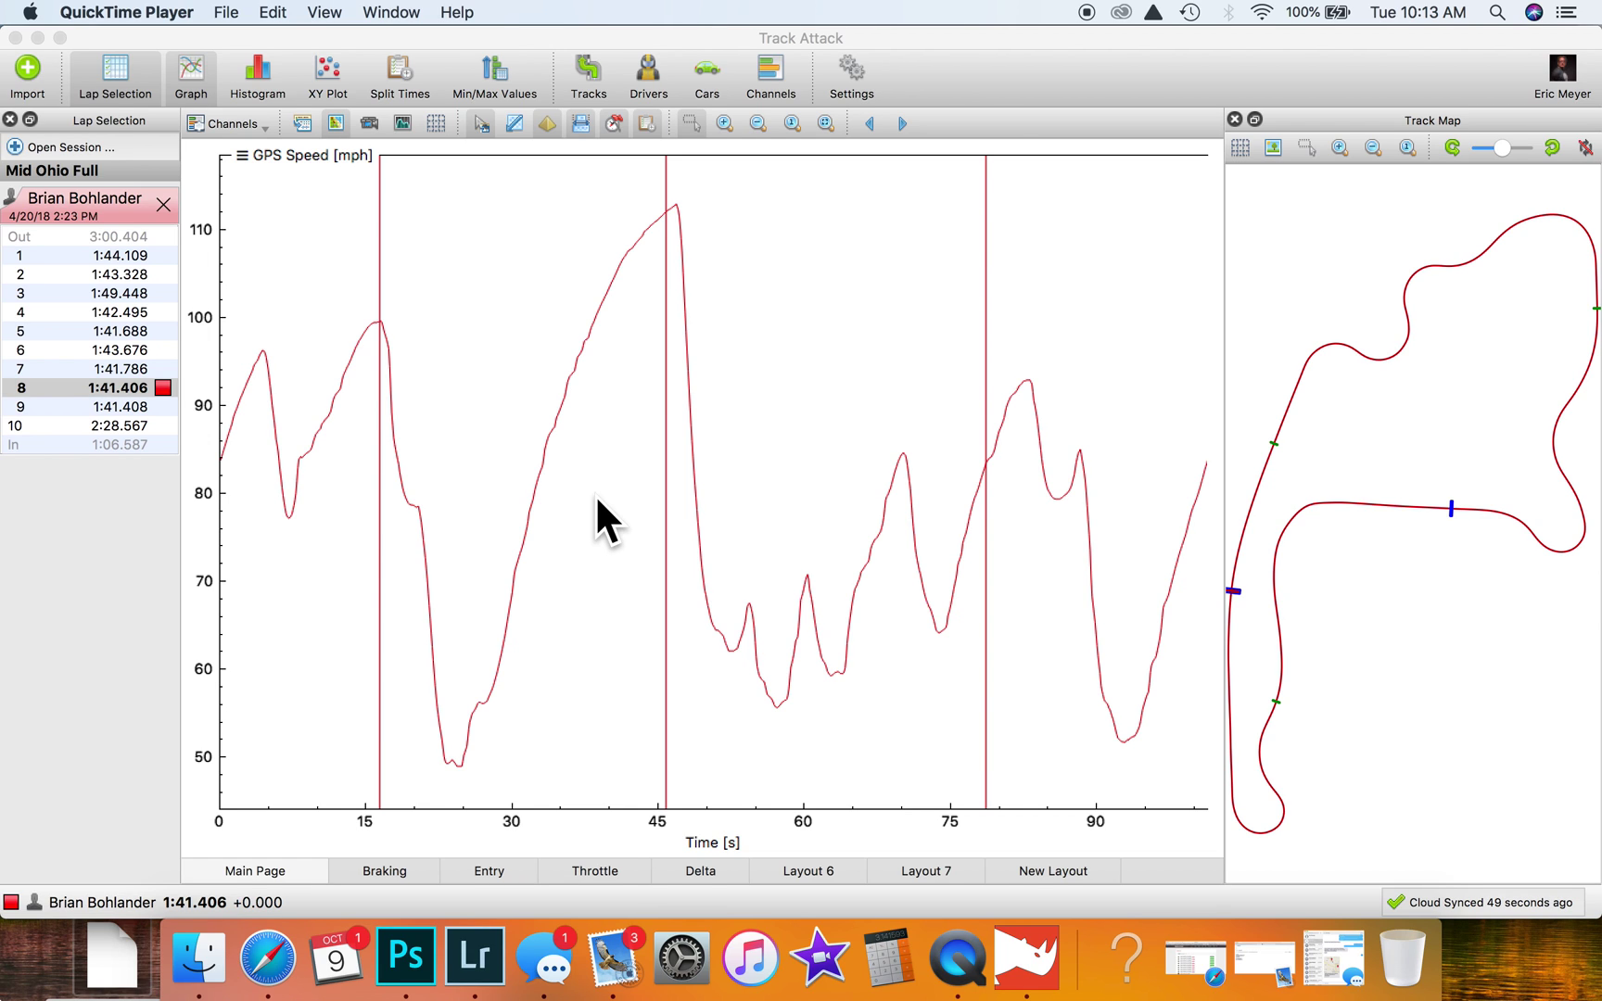
Switch to Safari and review the Track Attack website's Sessions list and its Downloads page with the platform options
{"action": "left_click", "coordinate": [1022, 68]}
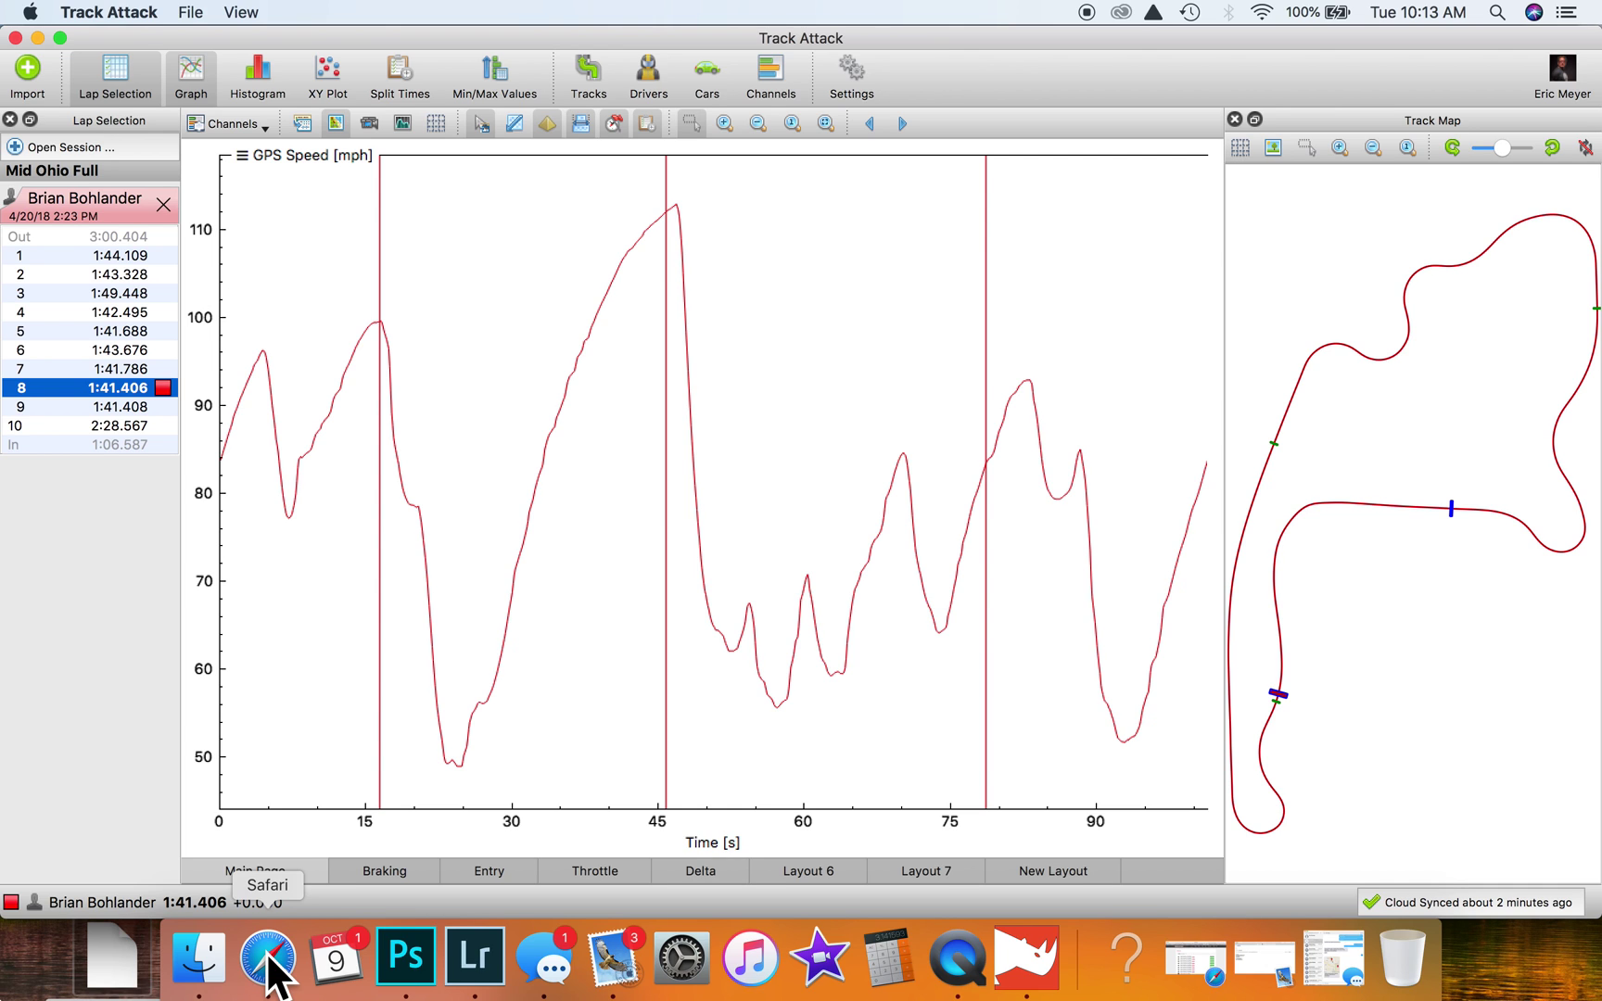
{"action": "left_click", "coordinate": [270, 960]}
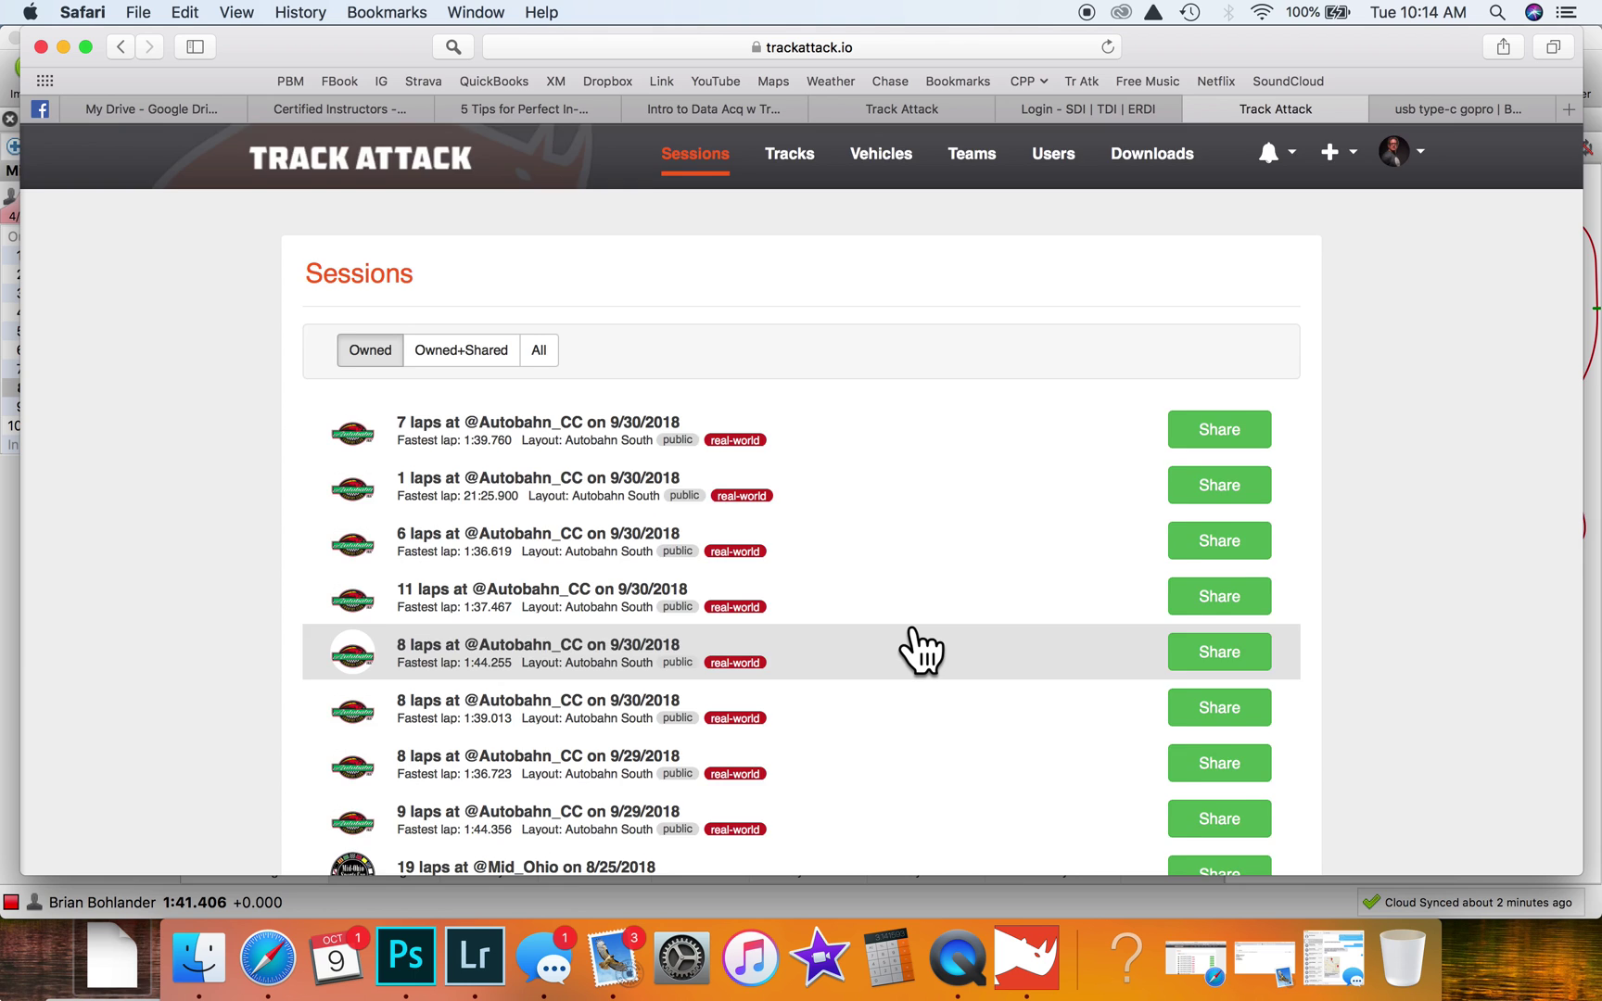
{"action": "scroll", "coordinate": [908, 647], "scroll_direction": "down", "scroll_amount": 5}
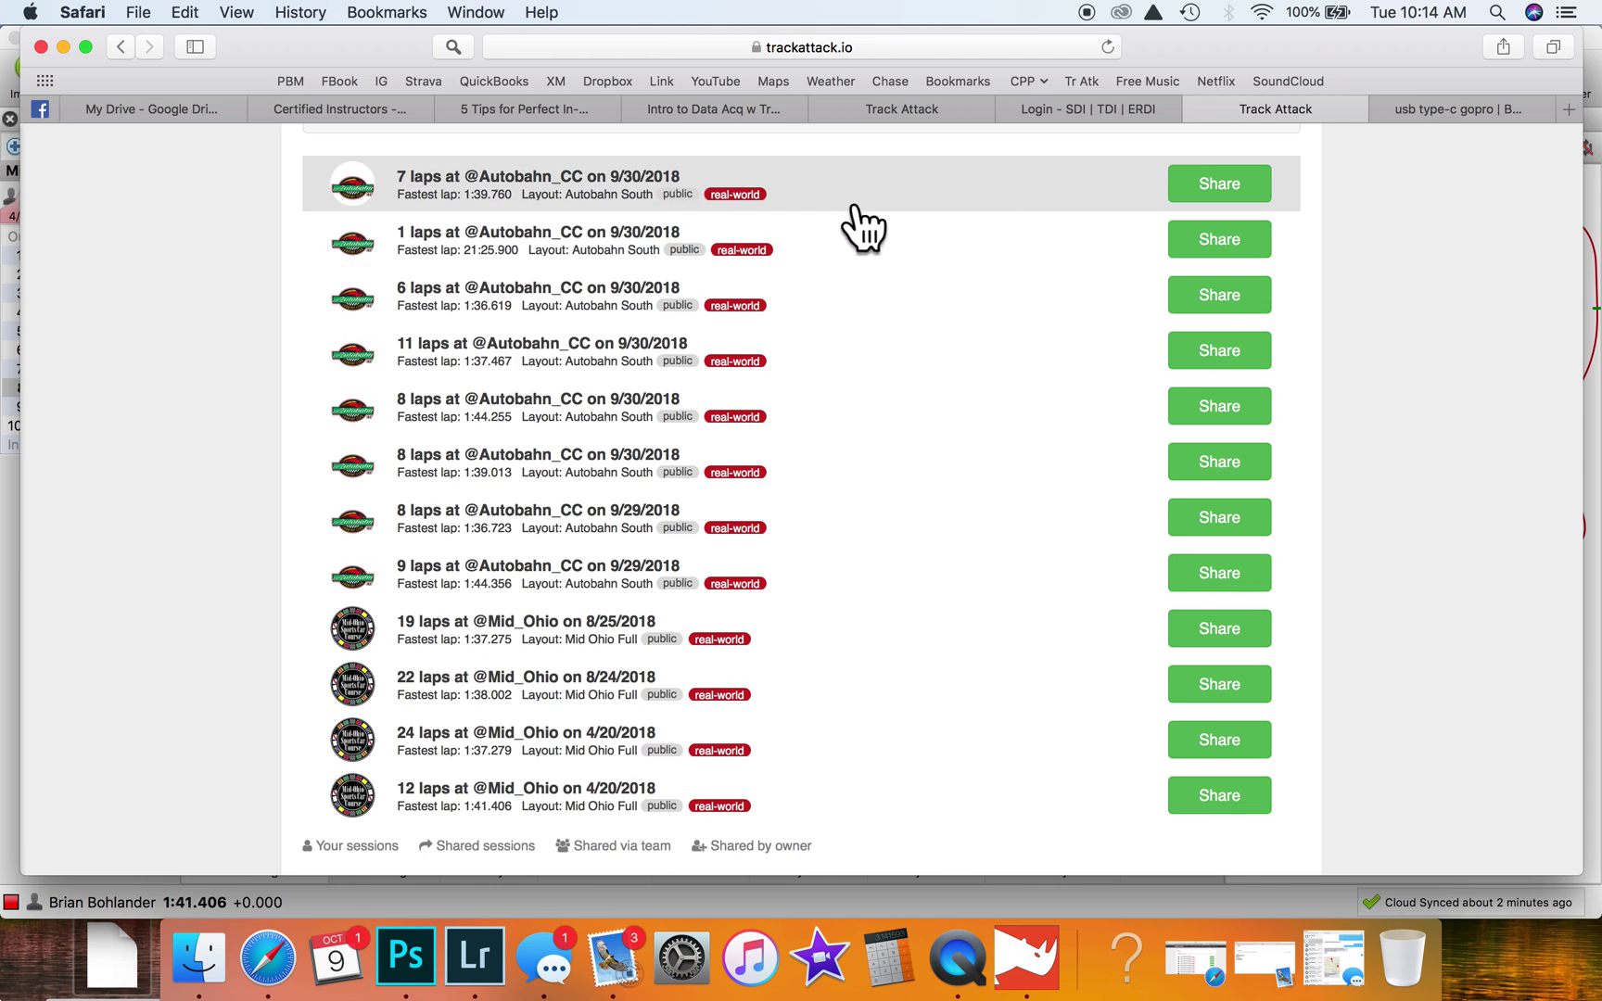
{"action": "scroll", "coordinate": [986, 187], "scroll_direction": "up", "scroll_amount": 4}
{"action": "scroll", "coordinate": [983, 170], "scroll_direction": "up", "scroll_amount": 1}
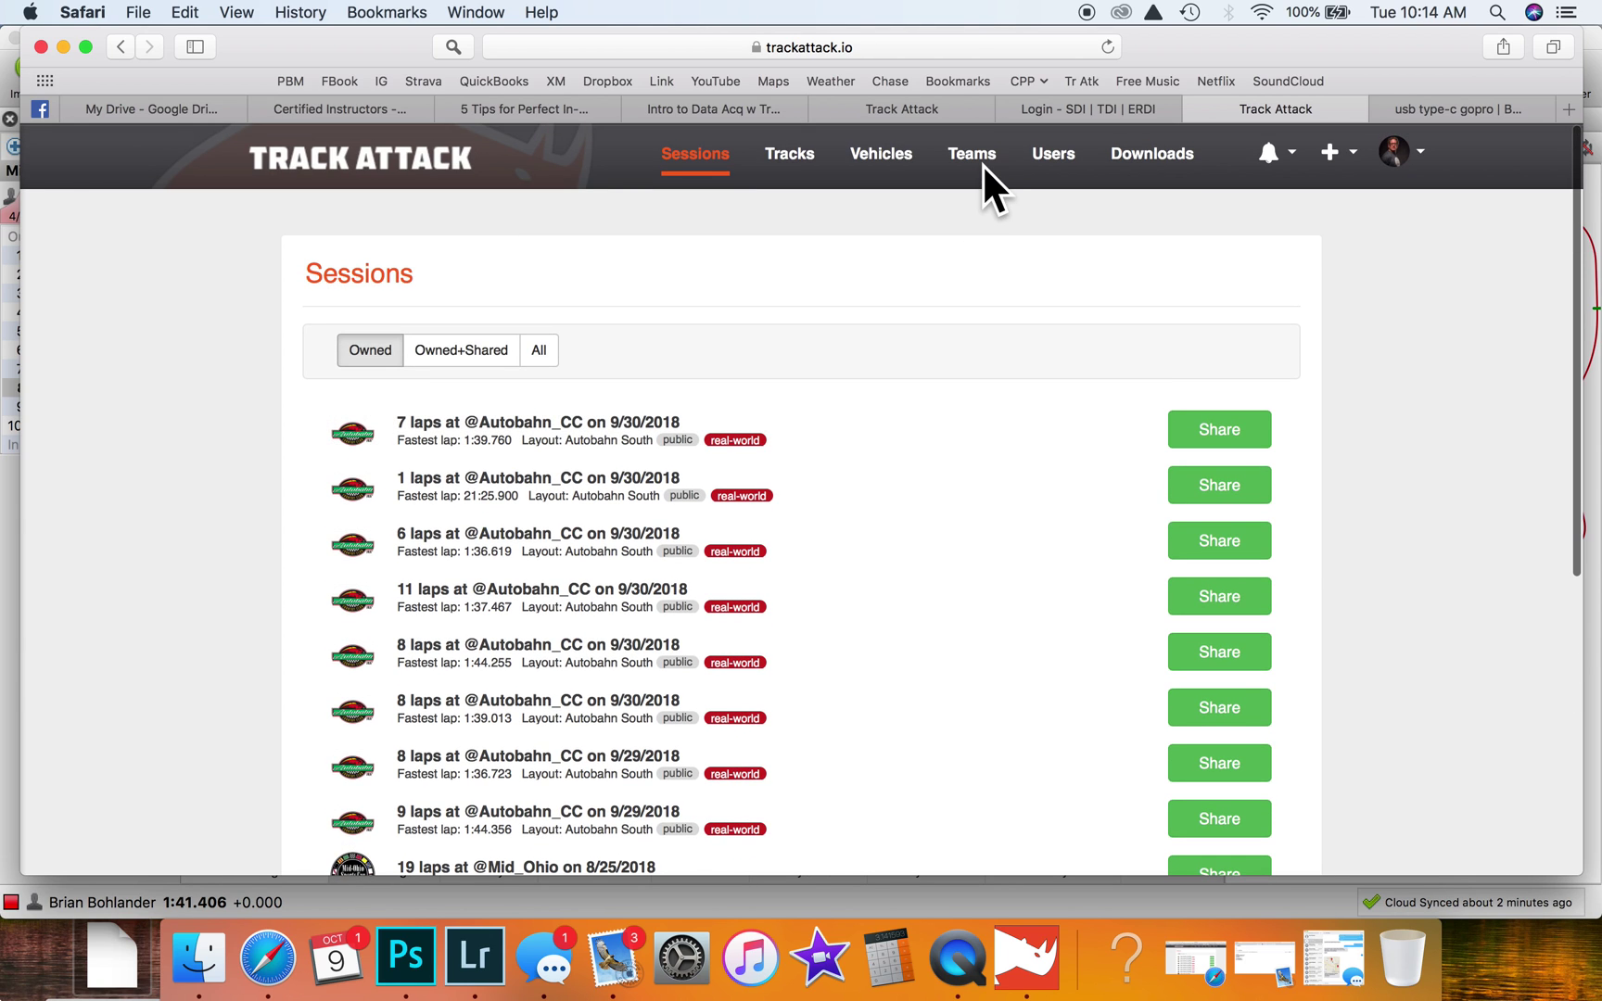
{"action": "left_click", "coordinate": [1151, 154]}
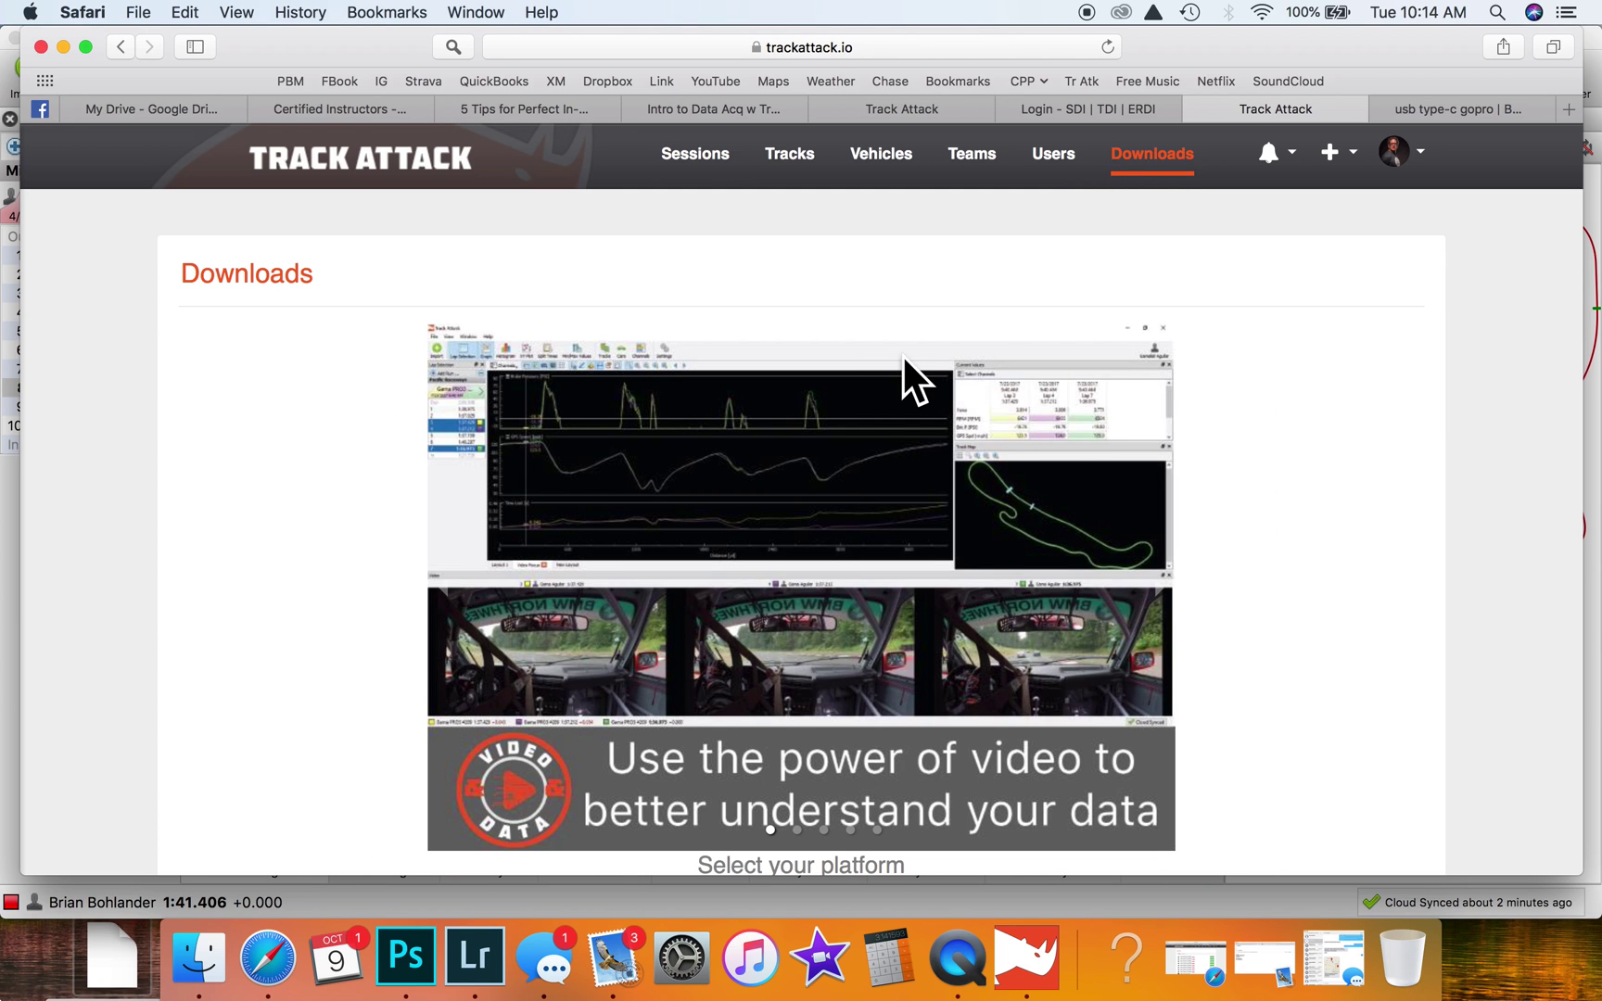
{"action": "scroll", "coordinate": [904, 357], "scroll_direction": "down", "scroll_amount": 5}
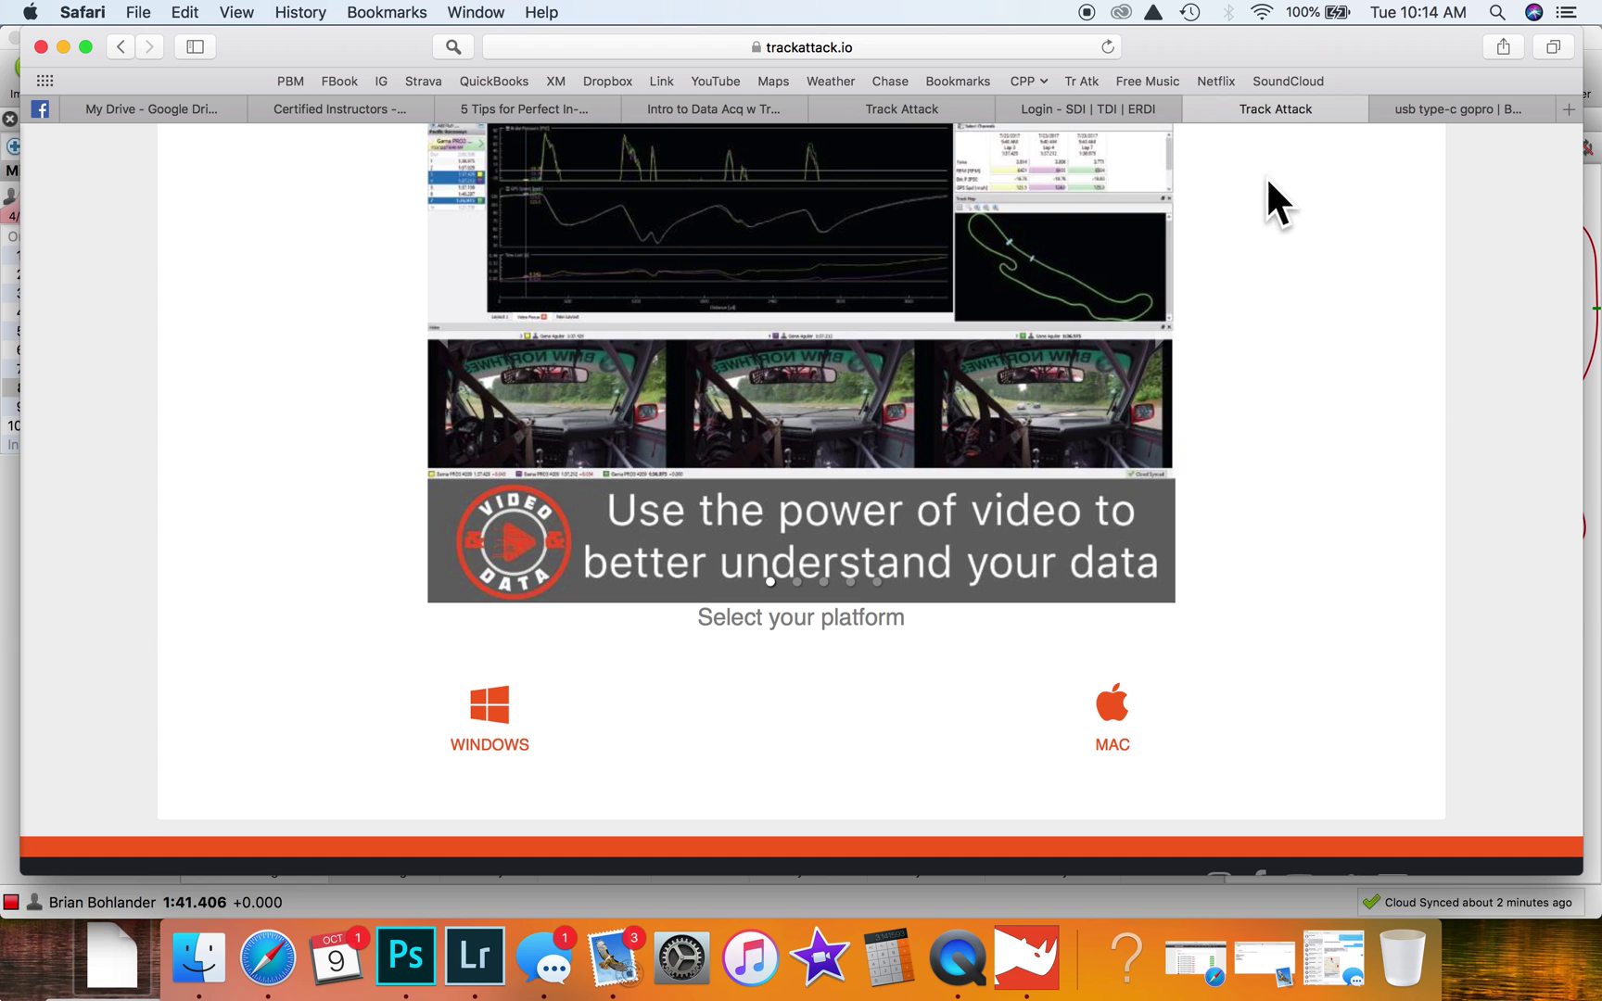
Switch to the Track Attack desktop app and compare the GPS speed traces of laps 7 and 8
{"action": "left_click", "coordinate": [1027, 957]}
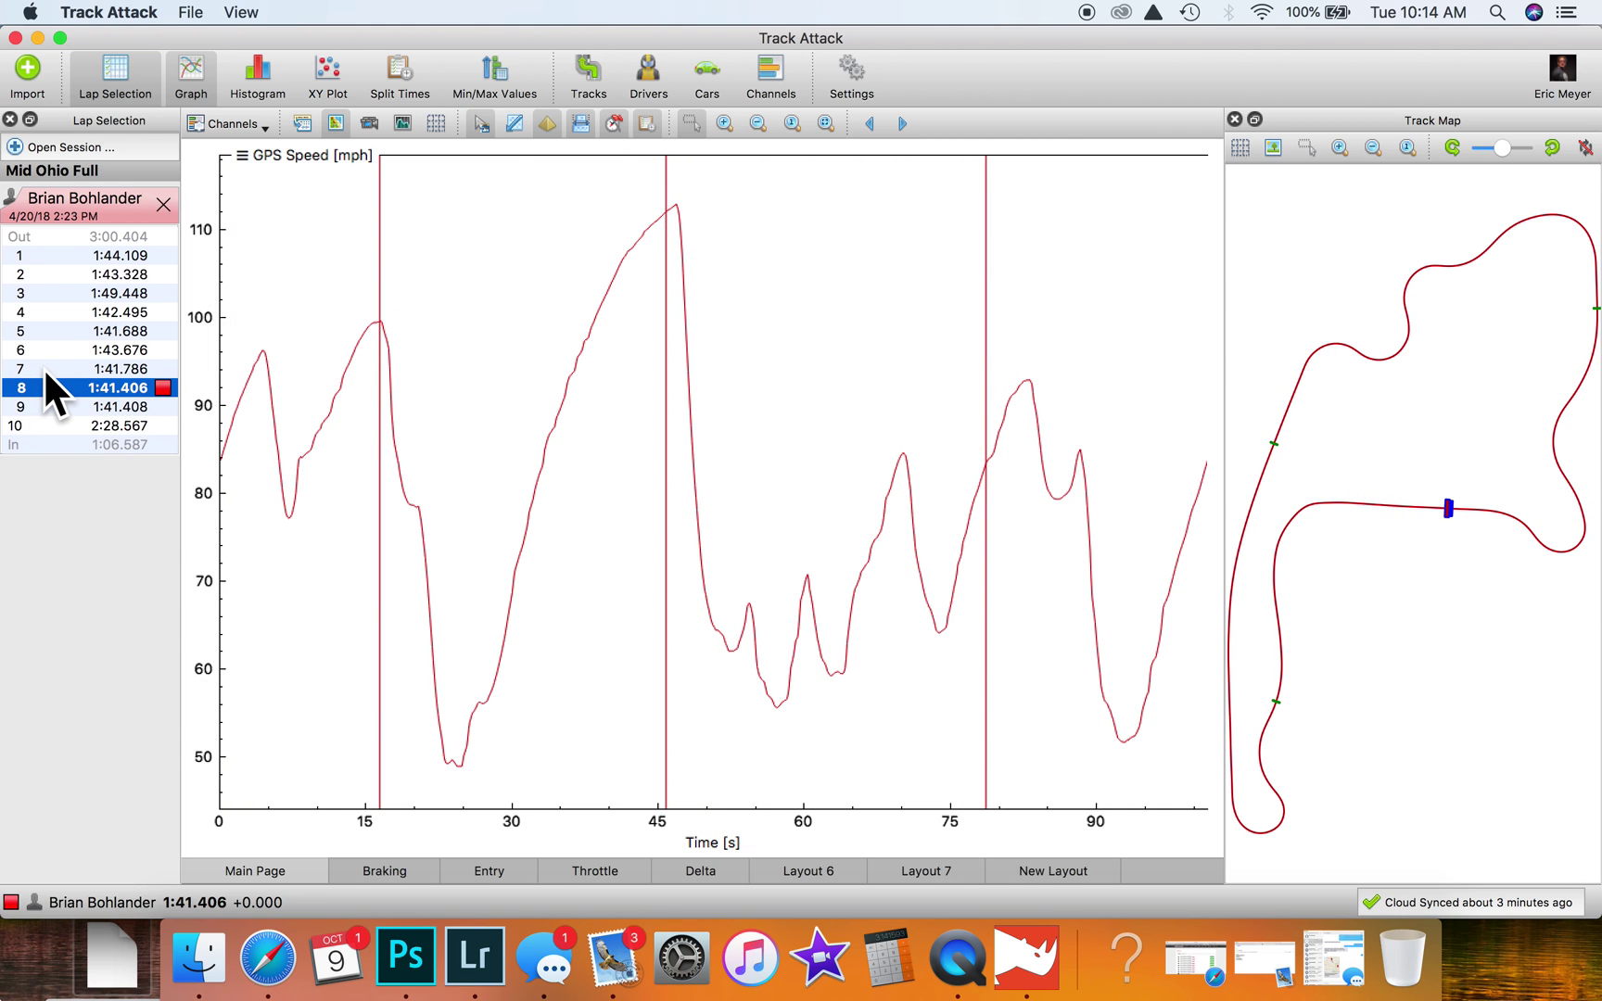
{"action": "left_click", "coordinate": [123, 369]}
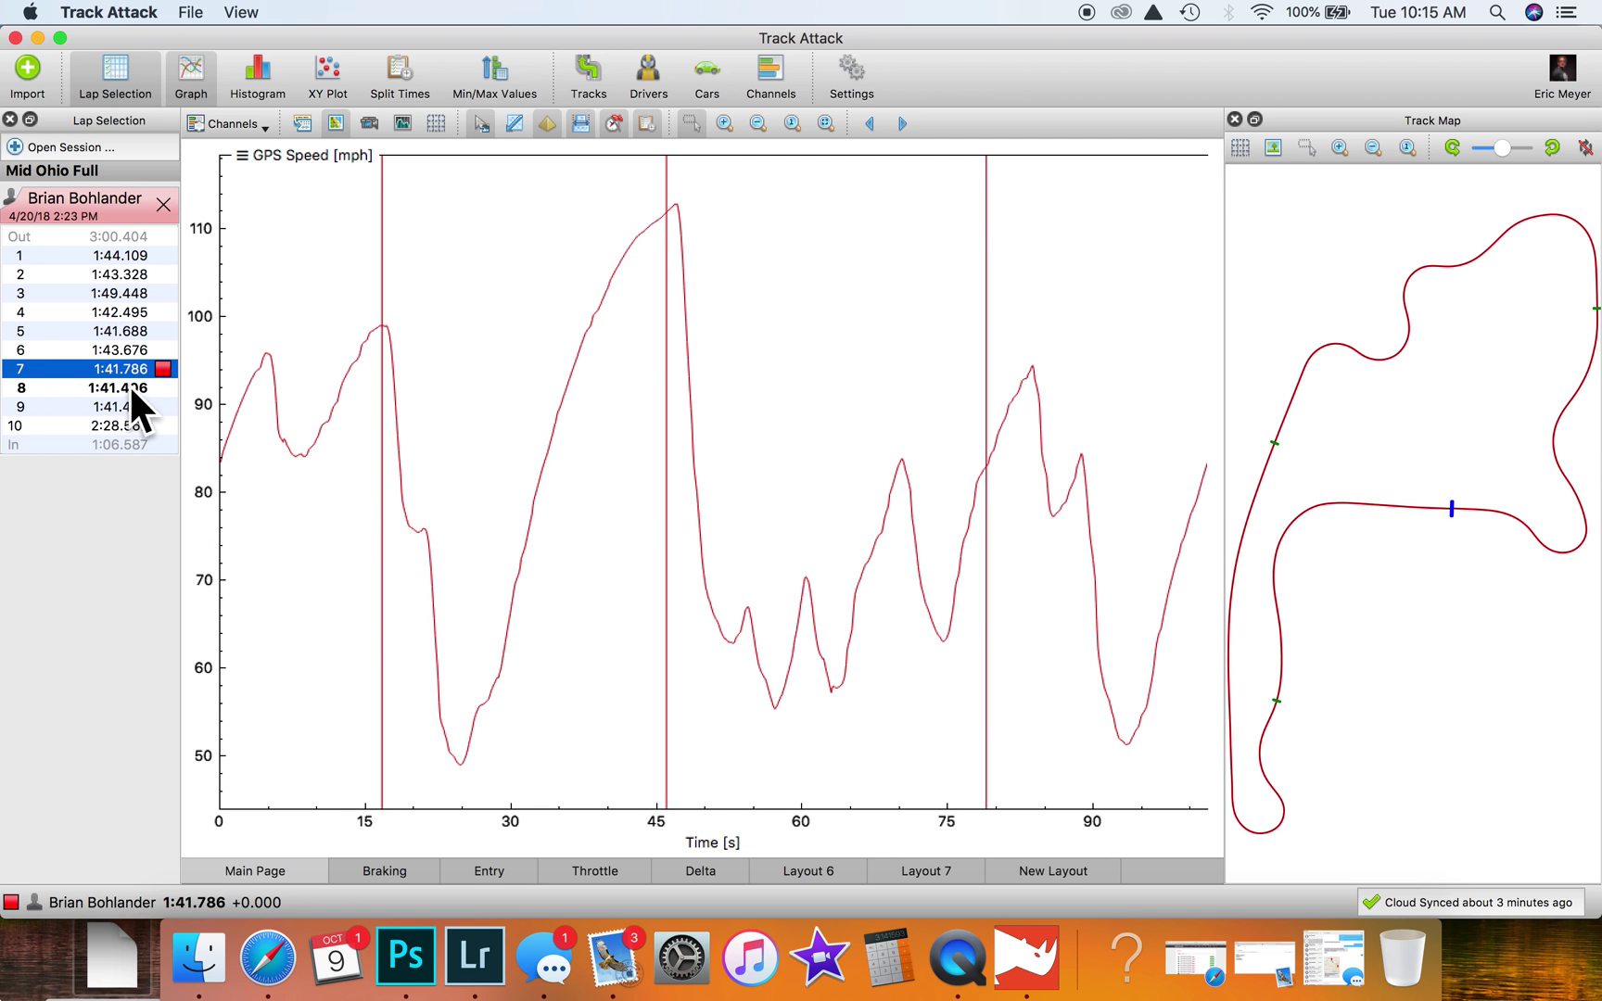
{"action": "left_click", "coordinate": [128, 388]}
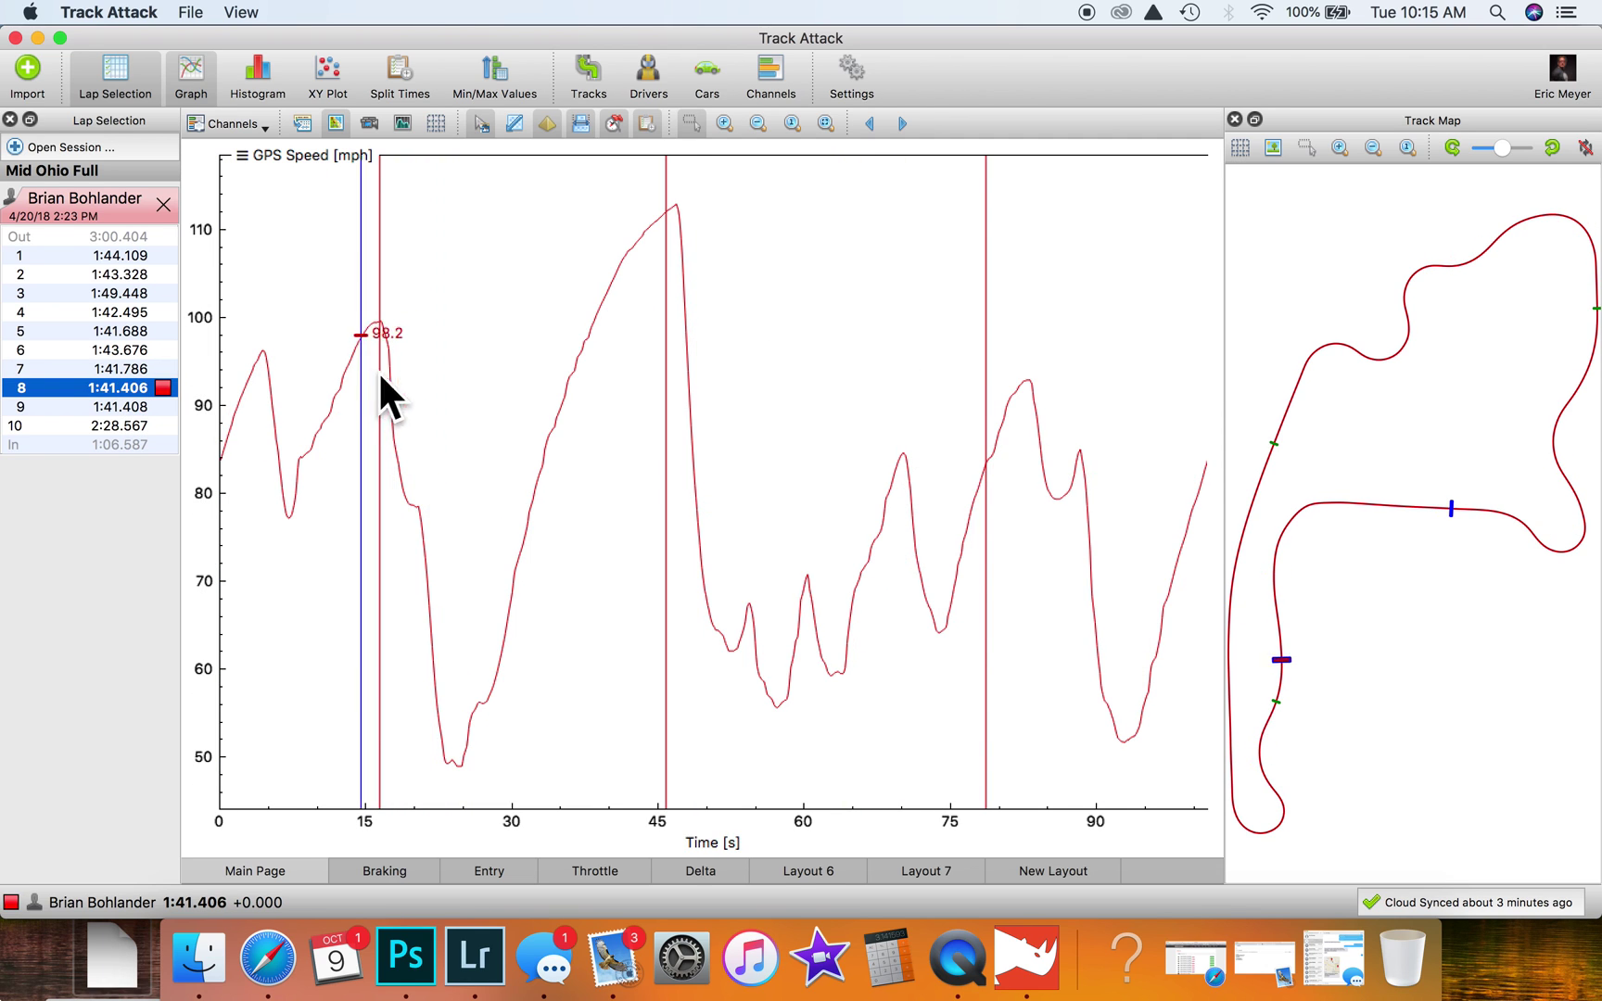
Close the open Mid Ohio Full session and load the HPDE3_ACC_30Sept18 .vbo file from the Desktop for import
{"action": "left_click", "coordinate": [163, 204]}
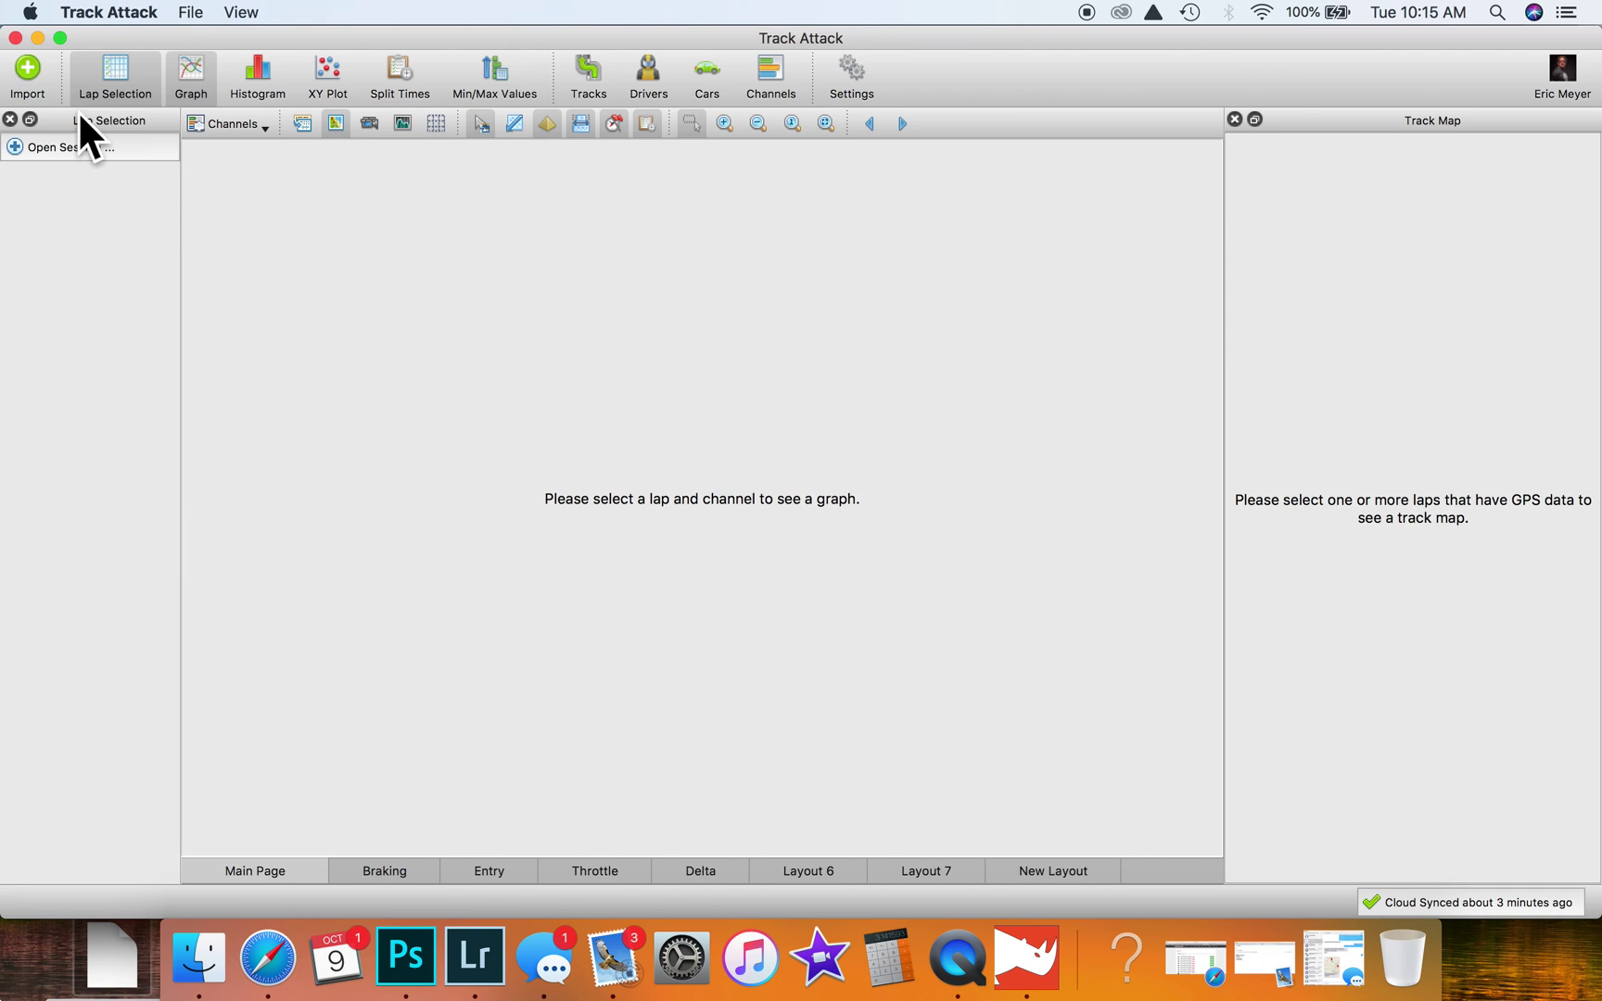
{"action": "left_click", "coordinate": [27, 71]}
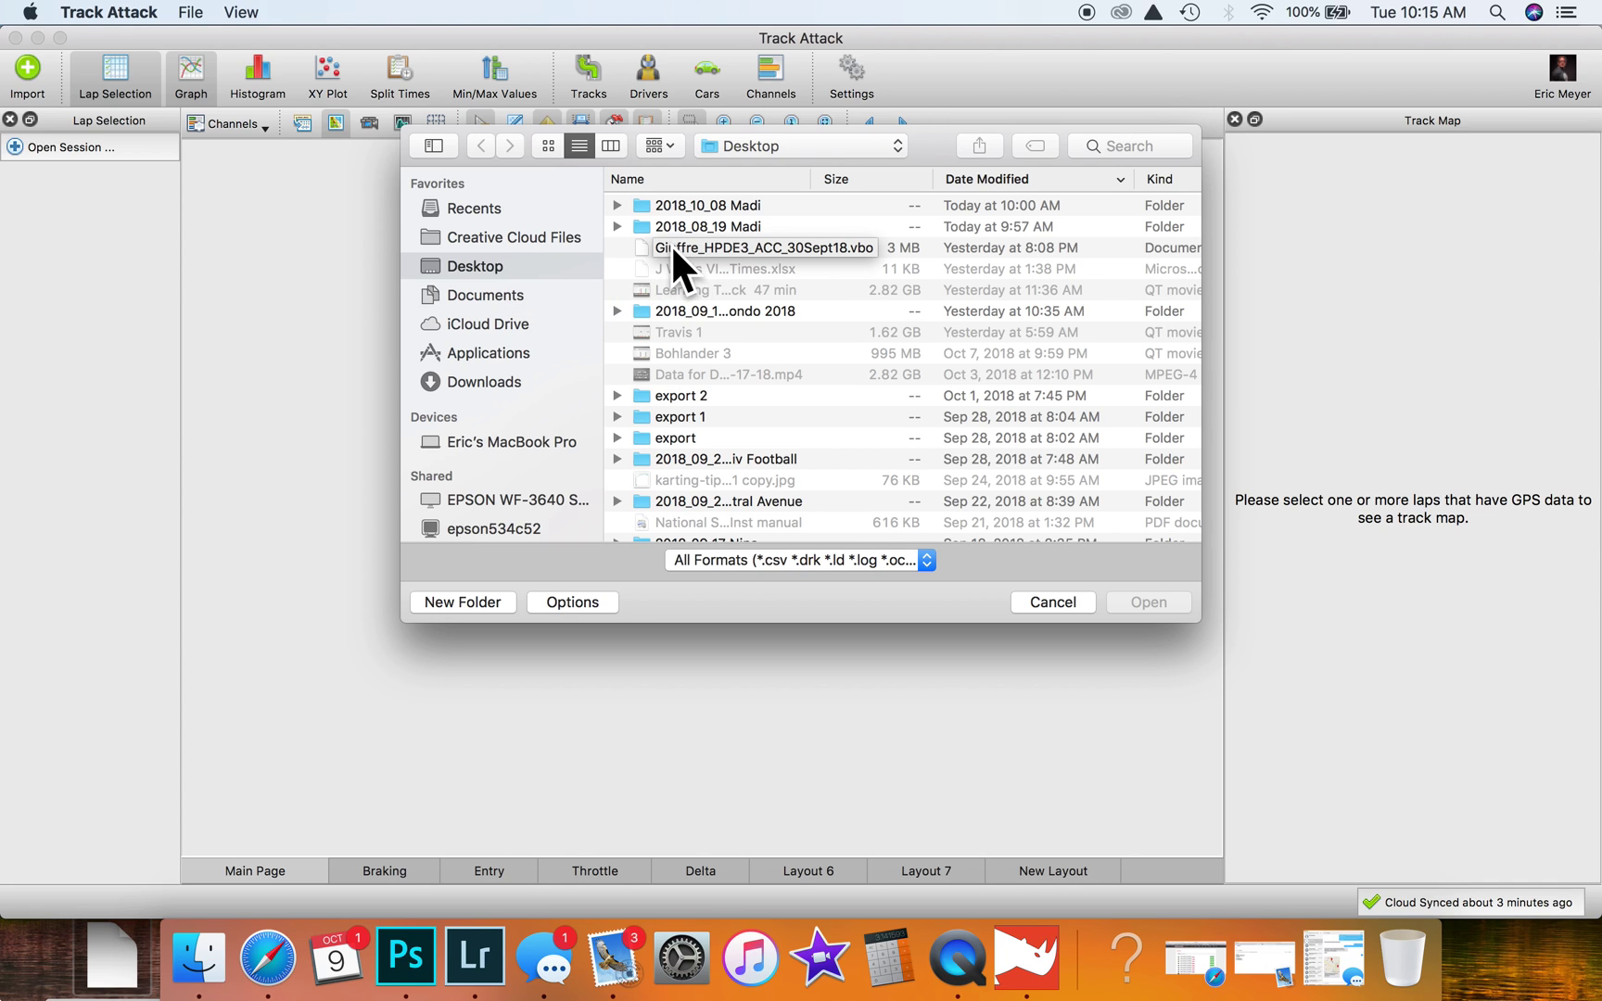
{"action": "left_click", "coordinate": [646, 246]}
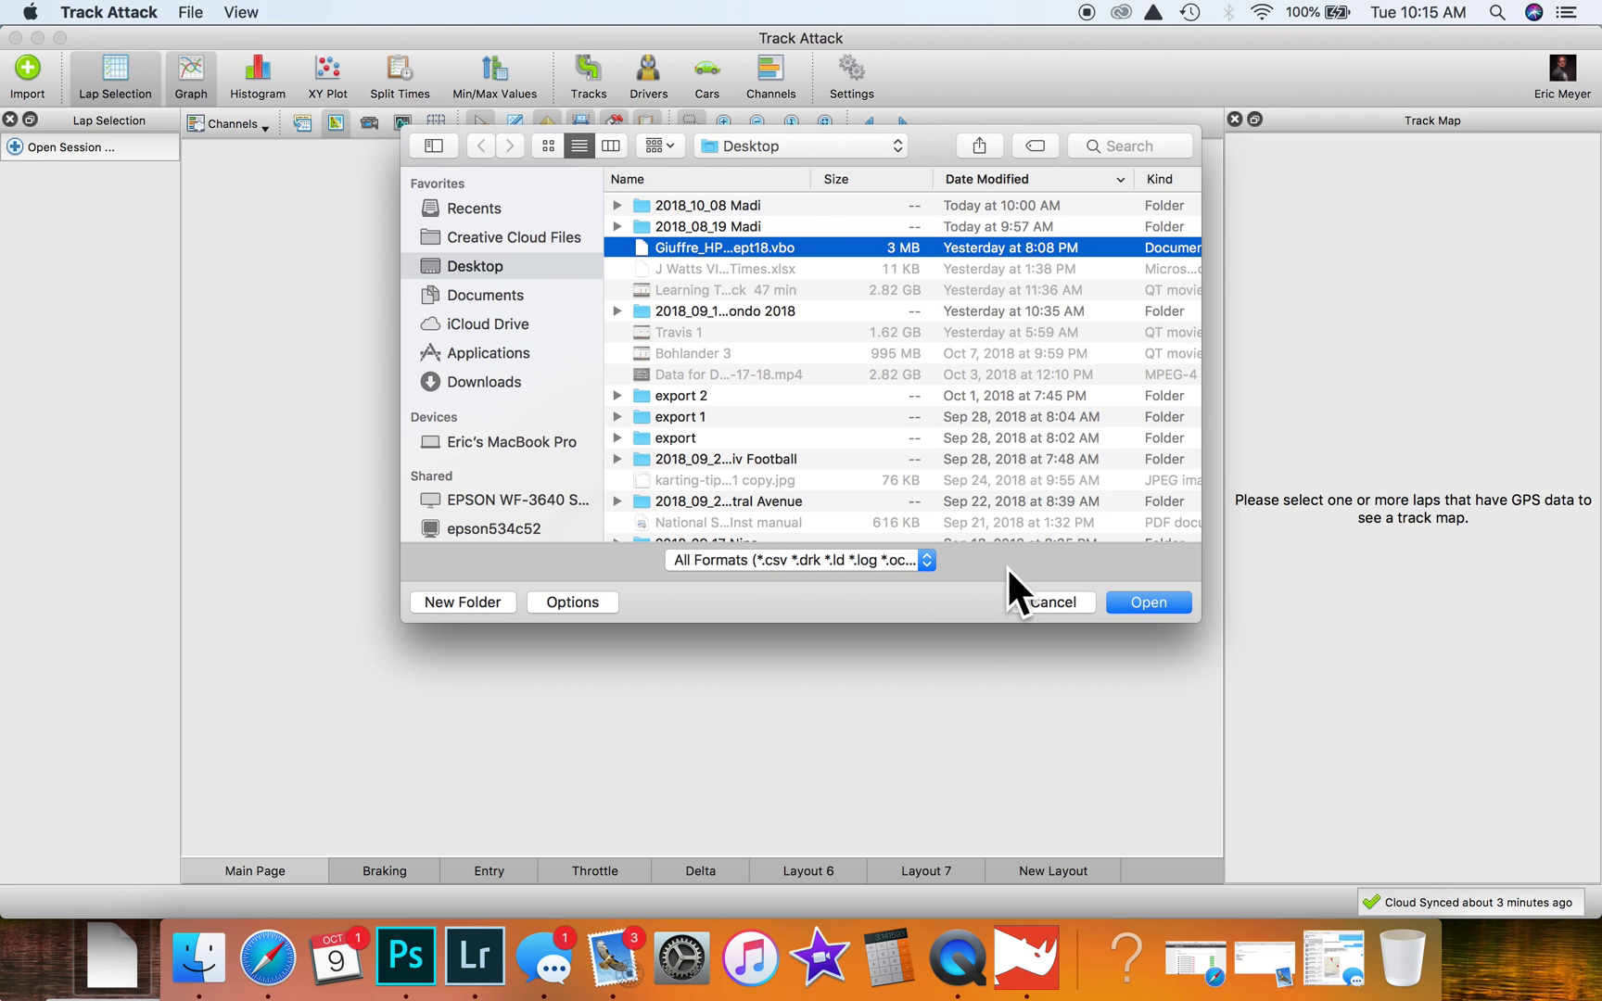
{"action": "left_click", "coordinate": [1163, 602]}
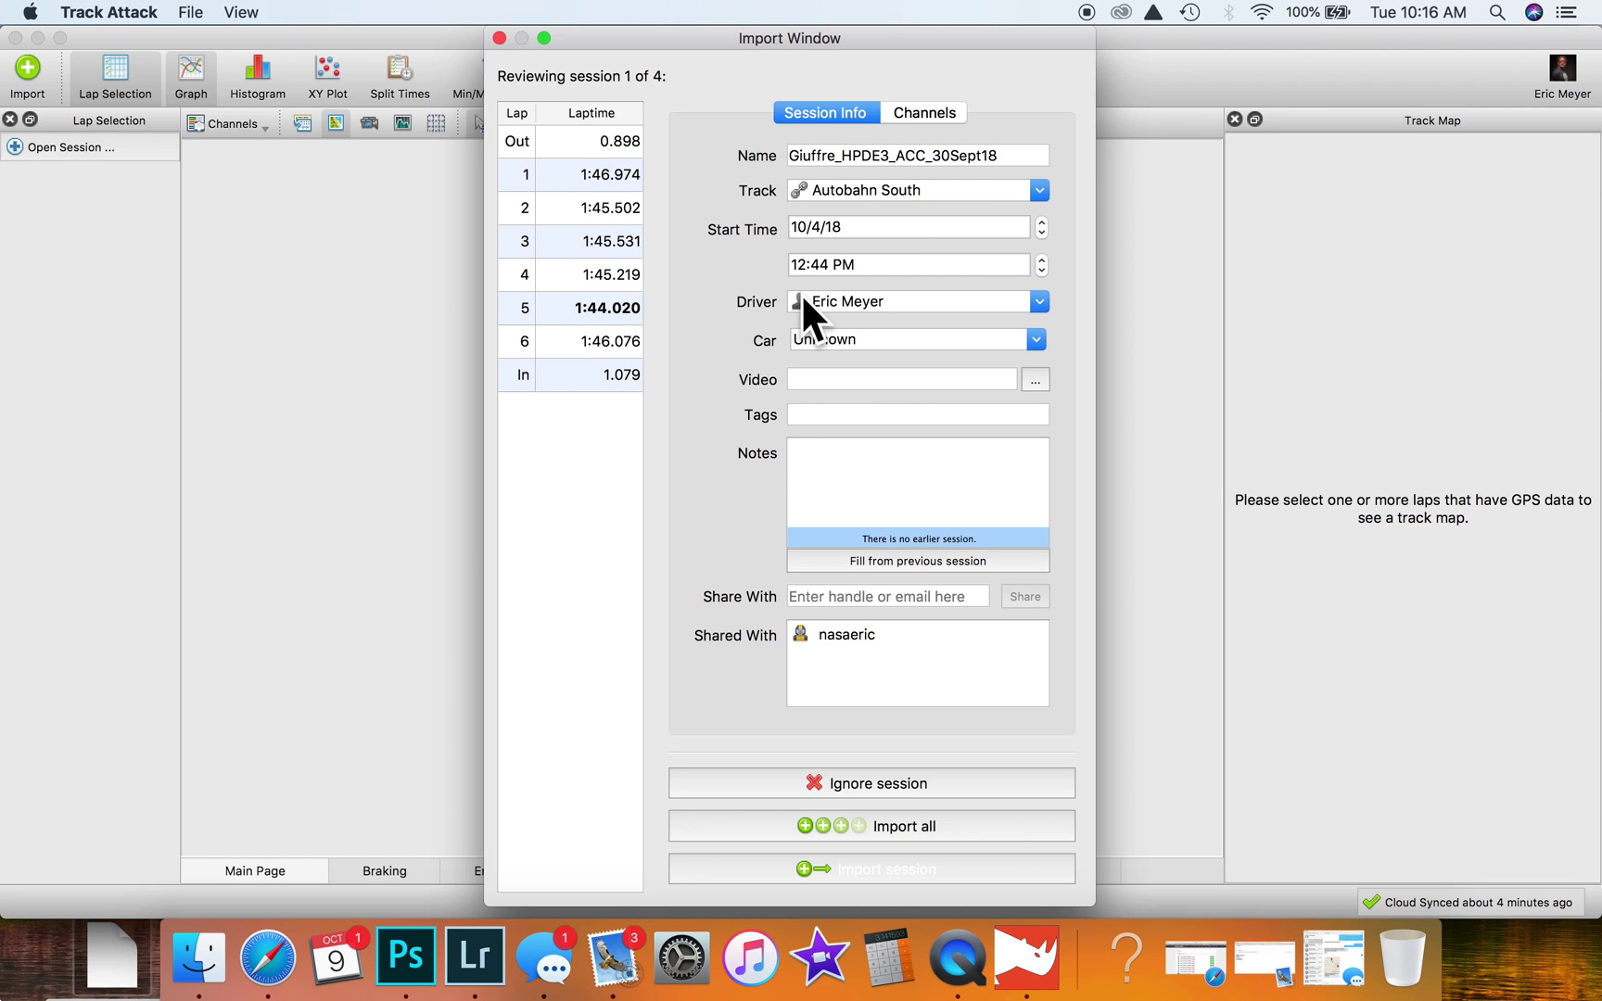
Assign the driver named in the file and the Spec 944 car to the first session, and import all sessions
{"action": "left_click", "coordinate": [1038, 303]}
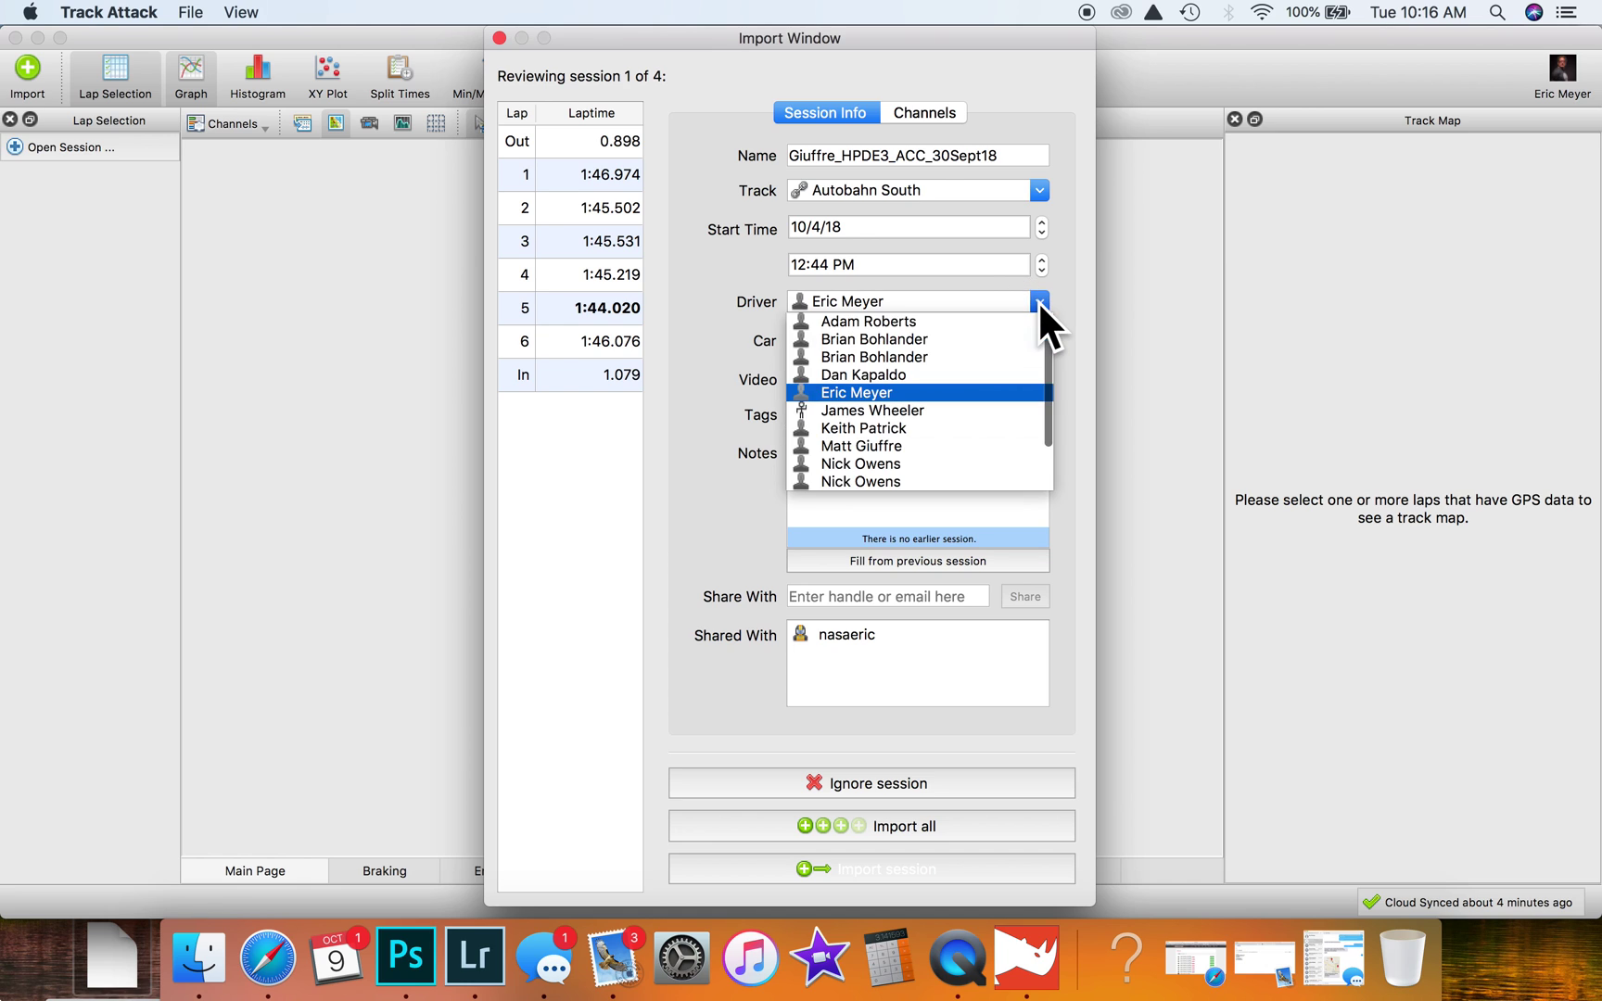
{"action": "left_click", "coordinate": [943, 445]}
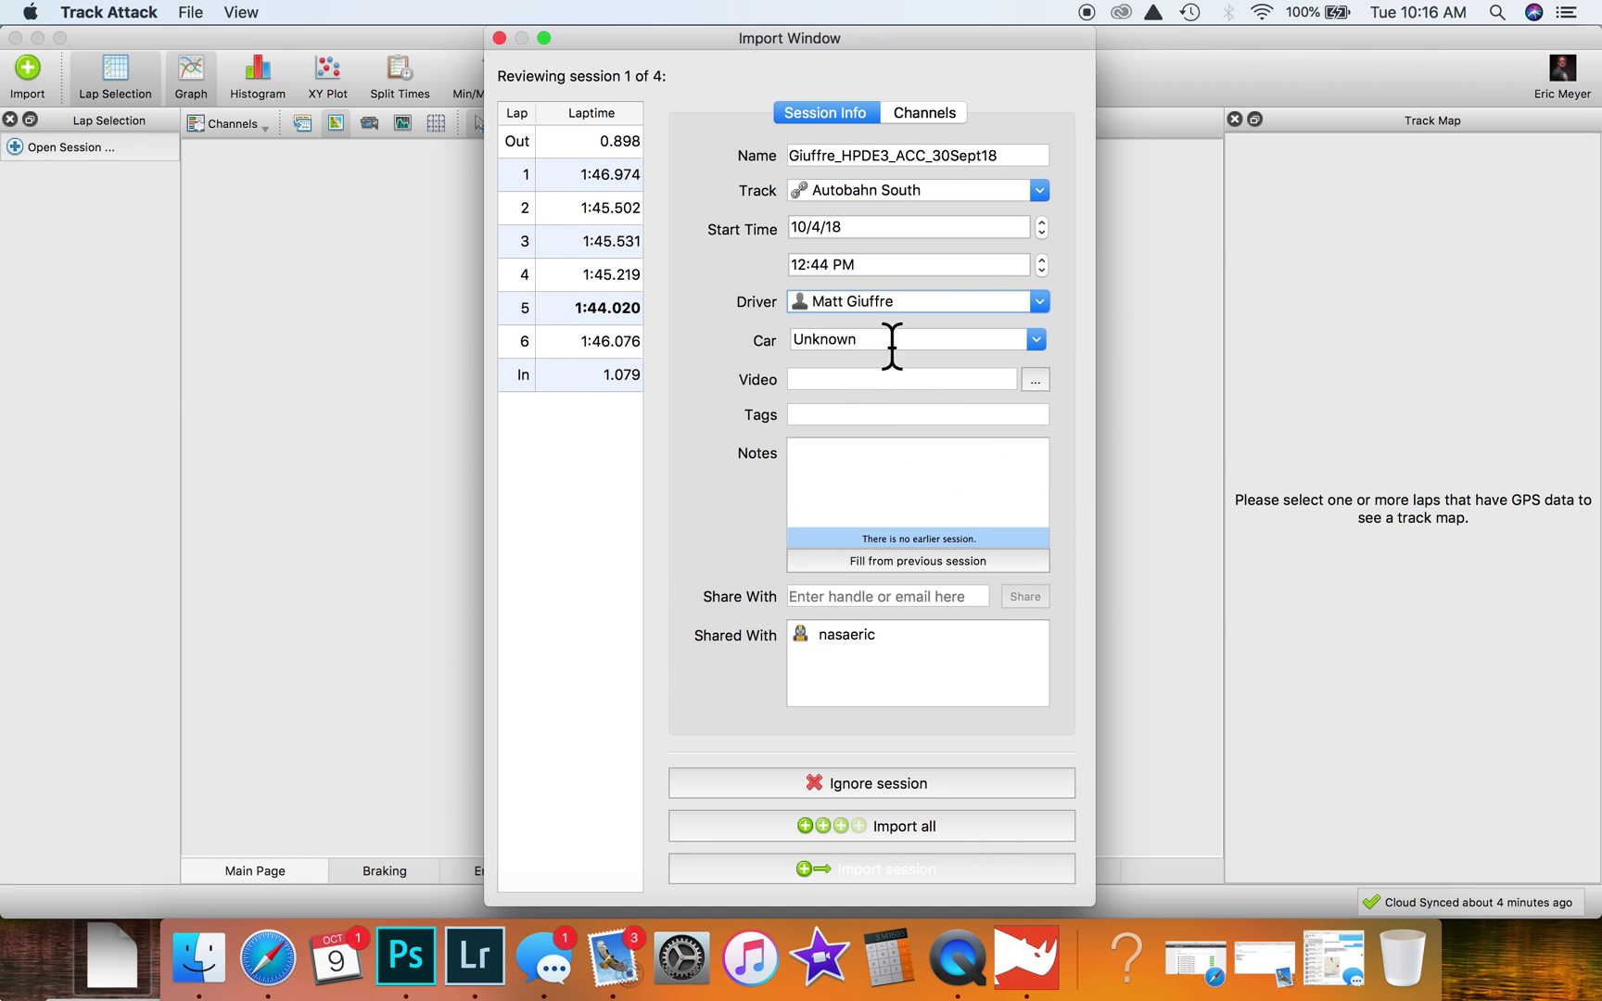
{"action": "left_click", "coordinate": [1037, 342]}
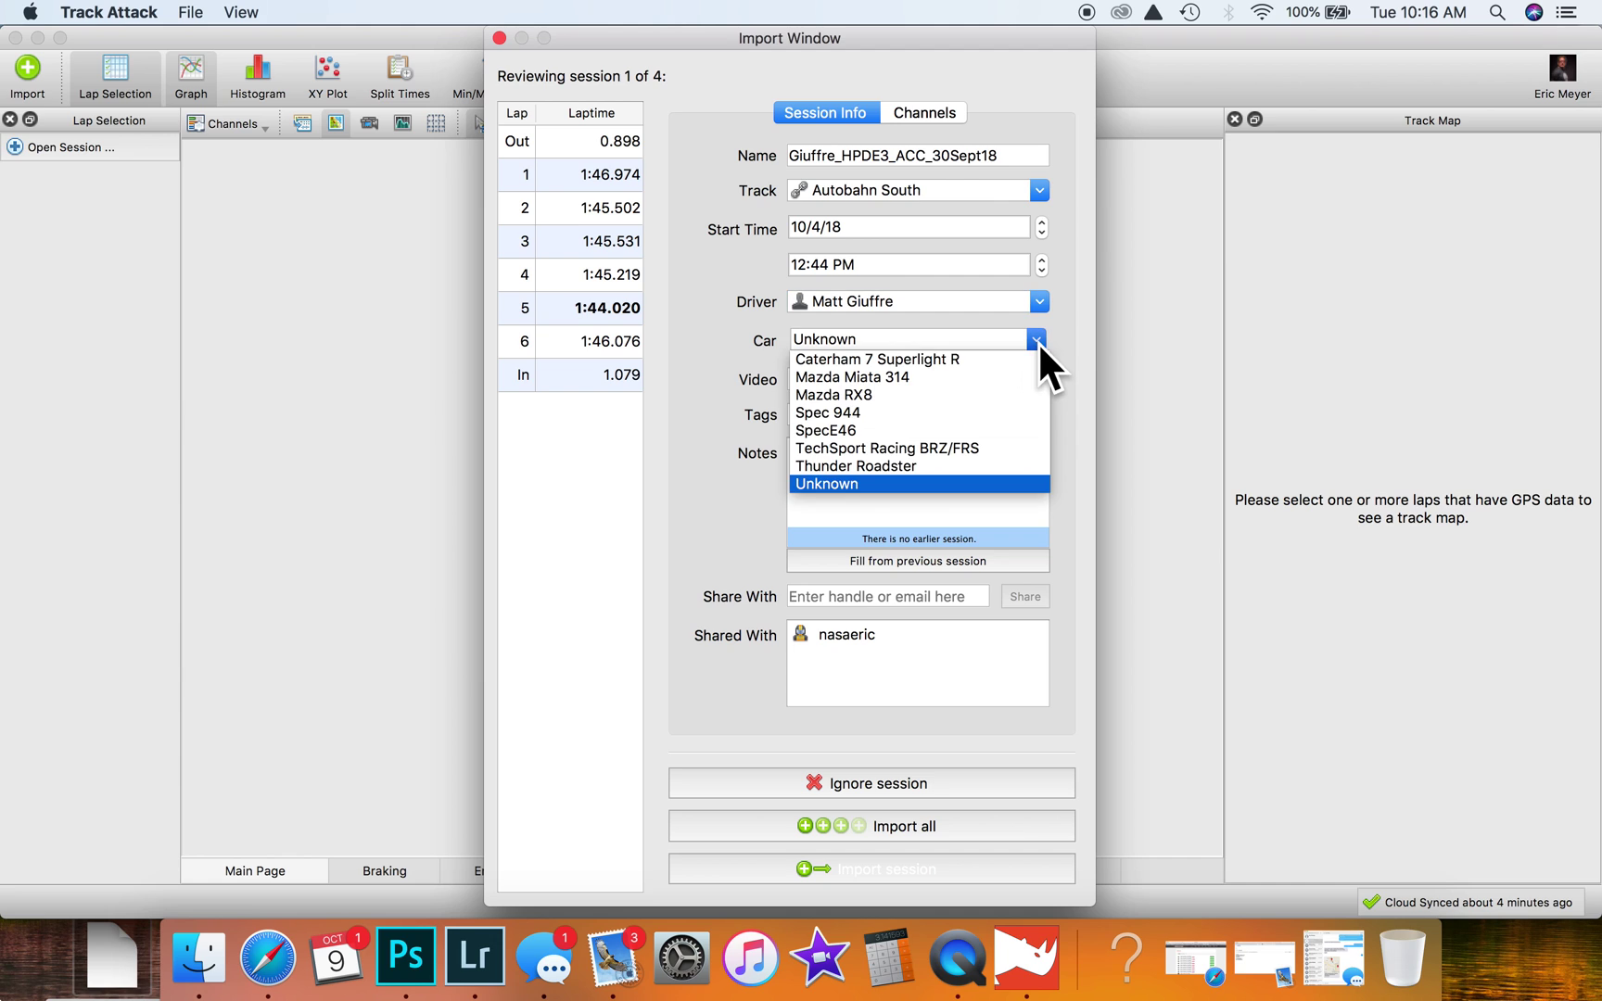
{"action": "left_click", "coordinate": [962, 413]}
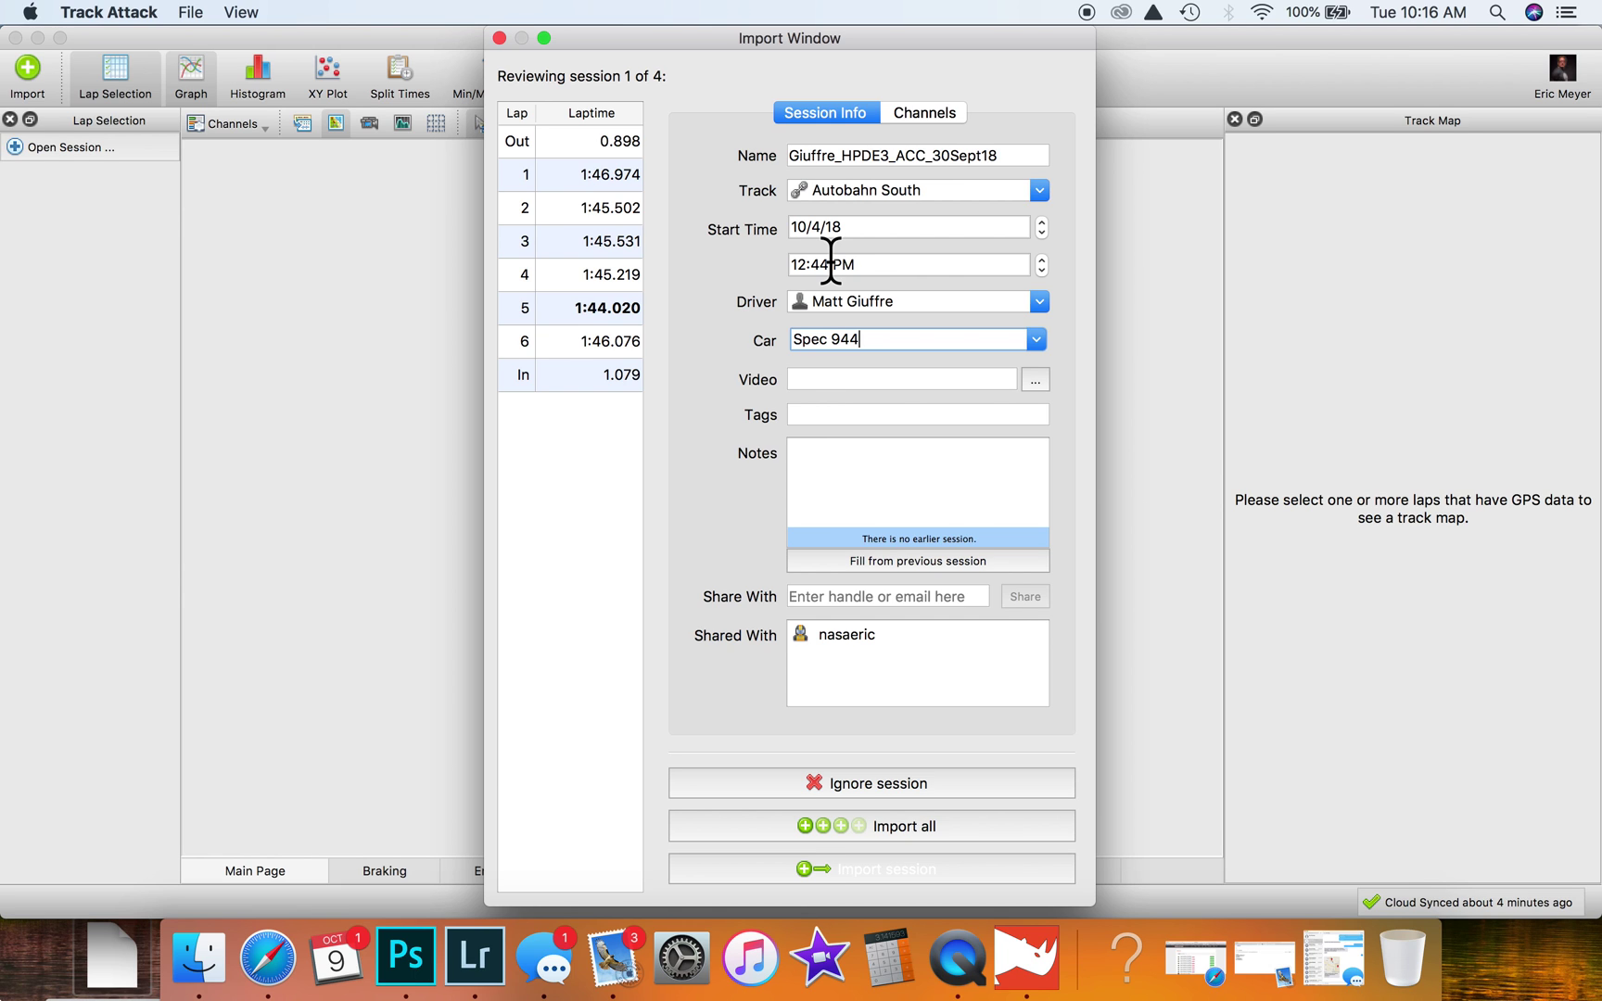
{"action": "left_click", "coordinate": [803, 827]}
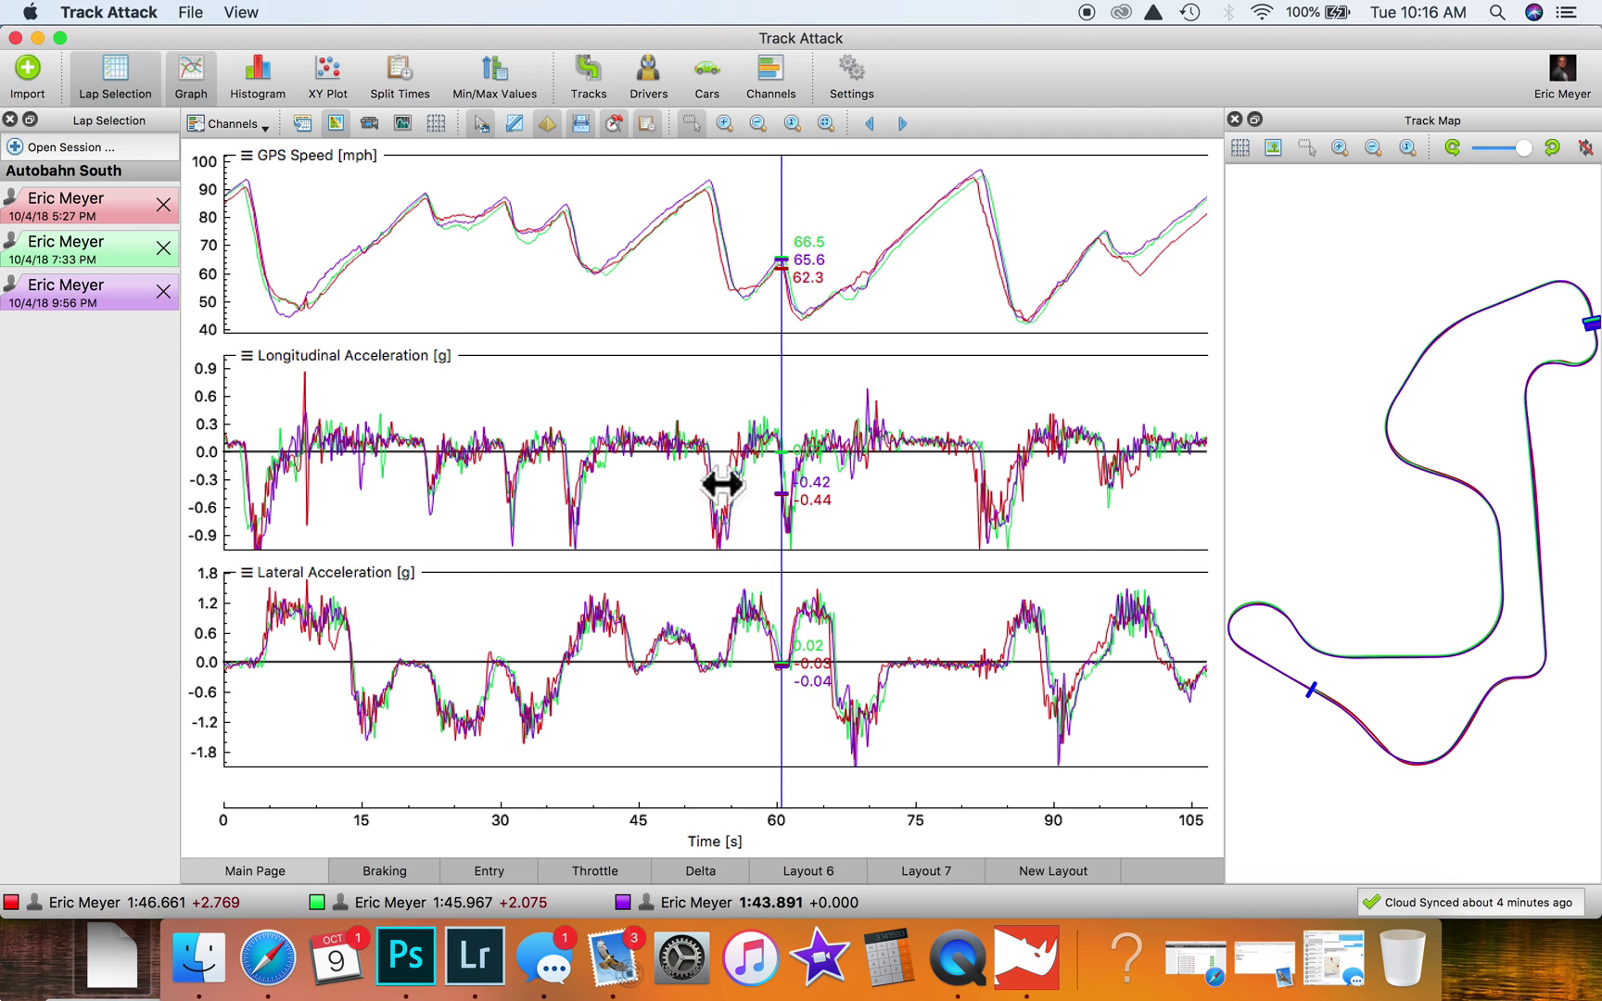
Change the driver of the 10/4/18 5:27 PM session to the person named in the session name
{"action": "double_click", "coordinate": [76, 193]}
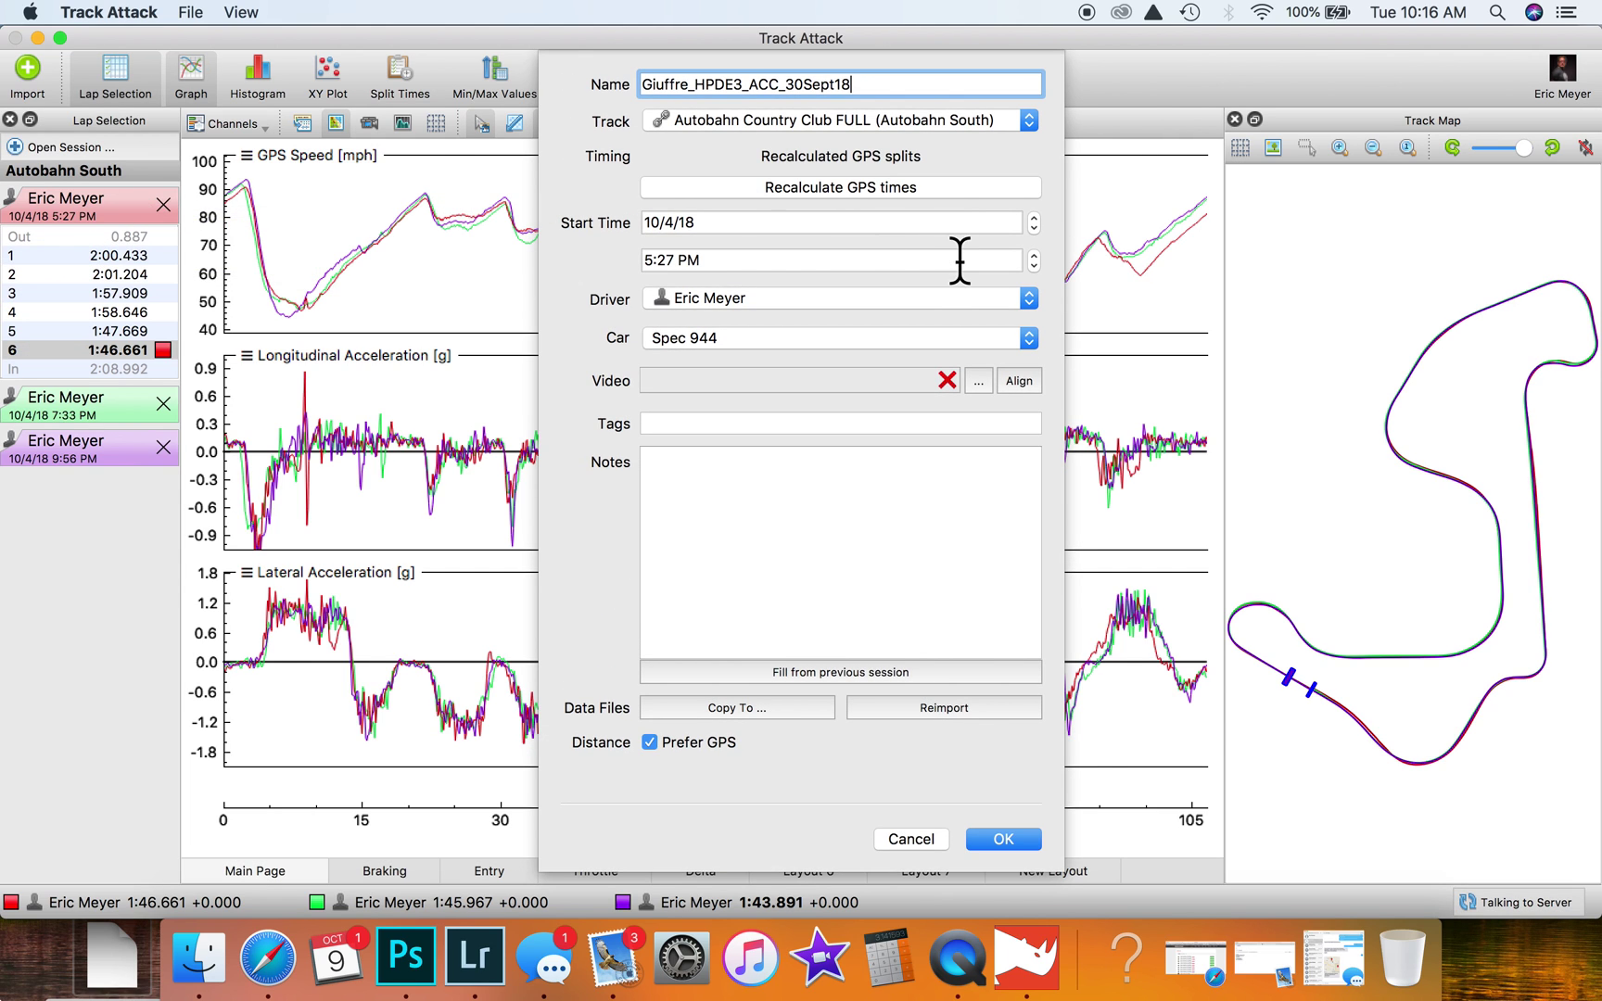
{"action": "left_click", "coordinate": [1027, 297]}
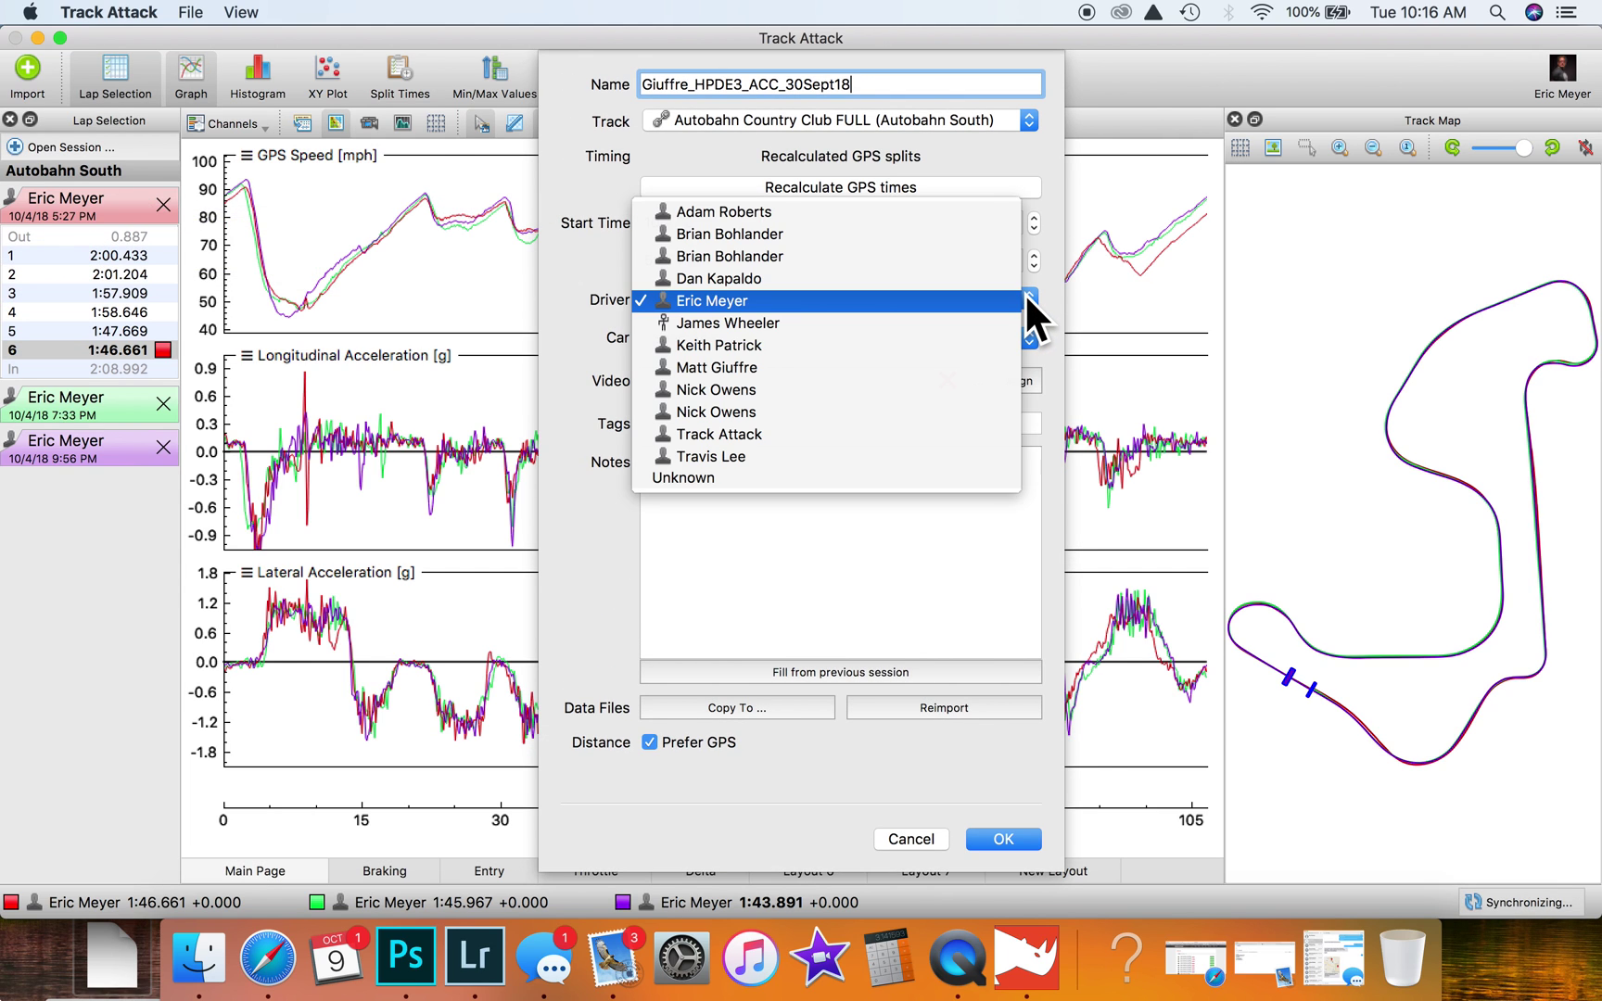
{"action": "left_click", "coordinate": [912, 369]}
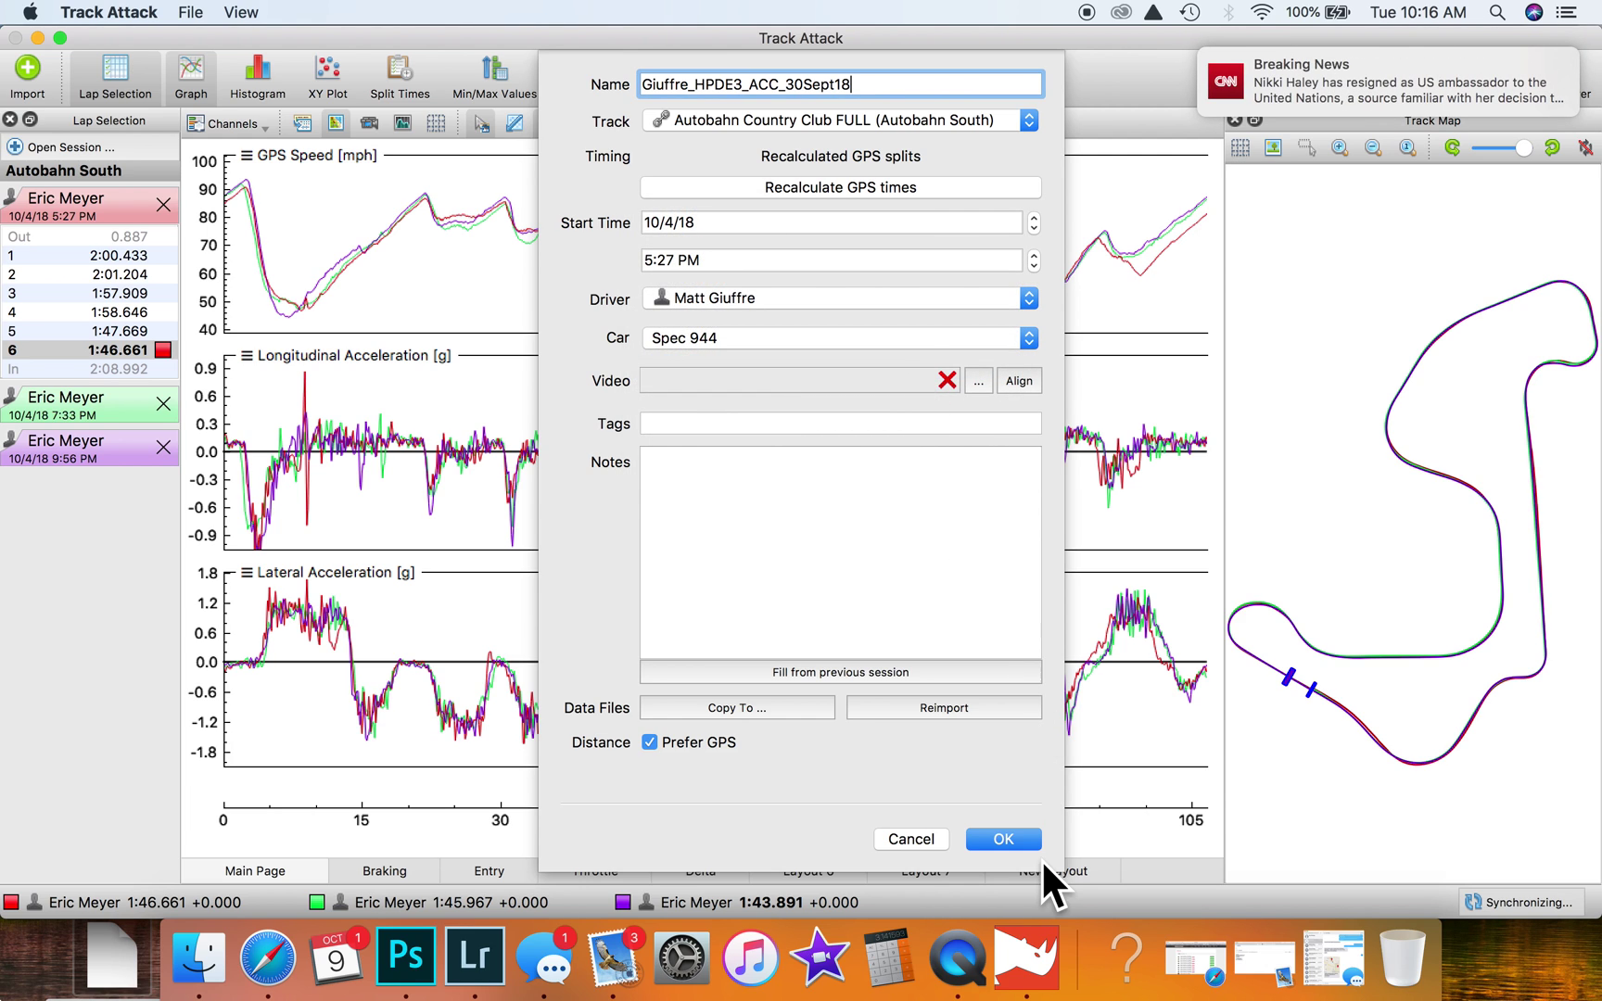
{"action": "left_click", "coordinate": [1004, 839]}
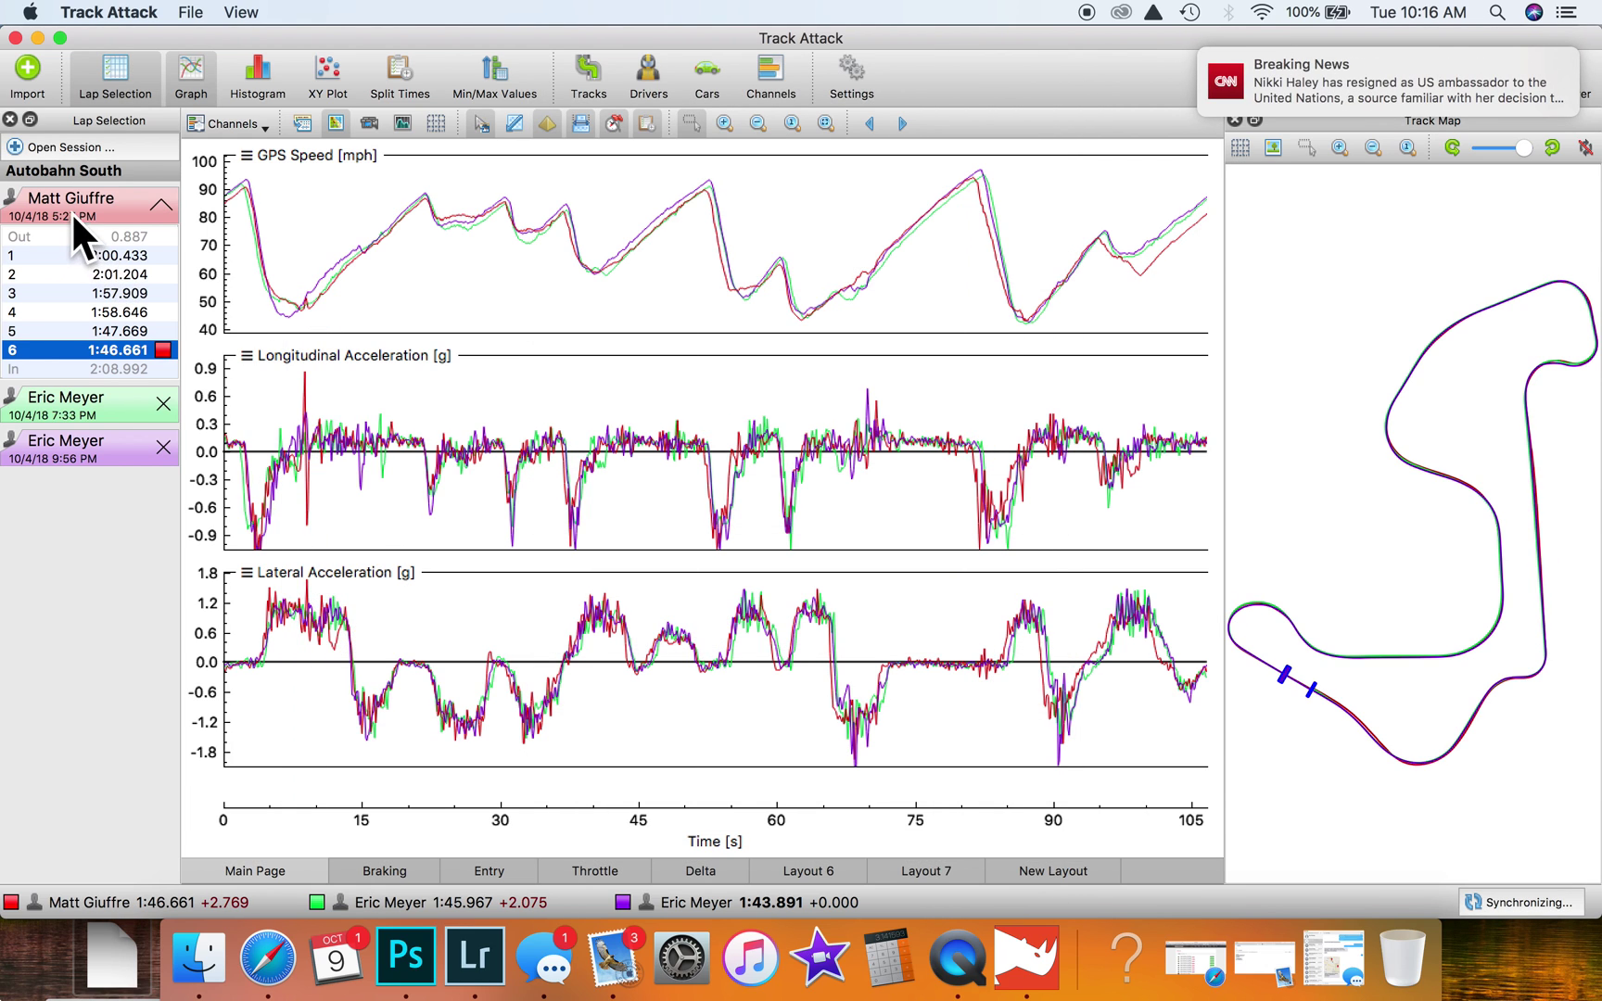
Reassign the 10/4/18 7:33 PM session to the driver named in the session name
{"action": "double_click", "coordinate": [92, 392]}
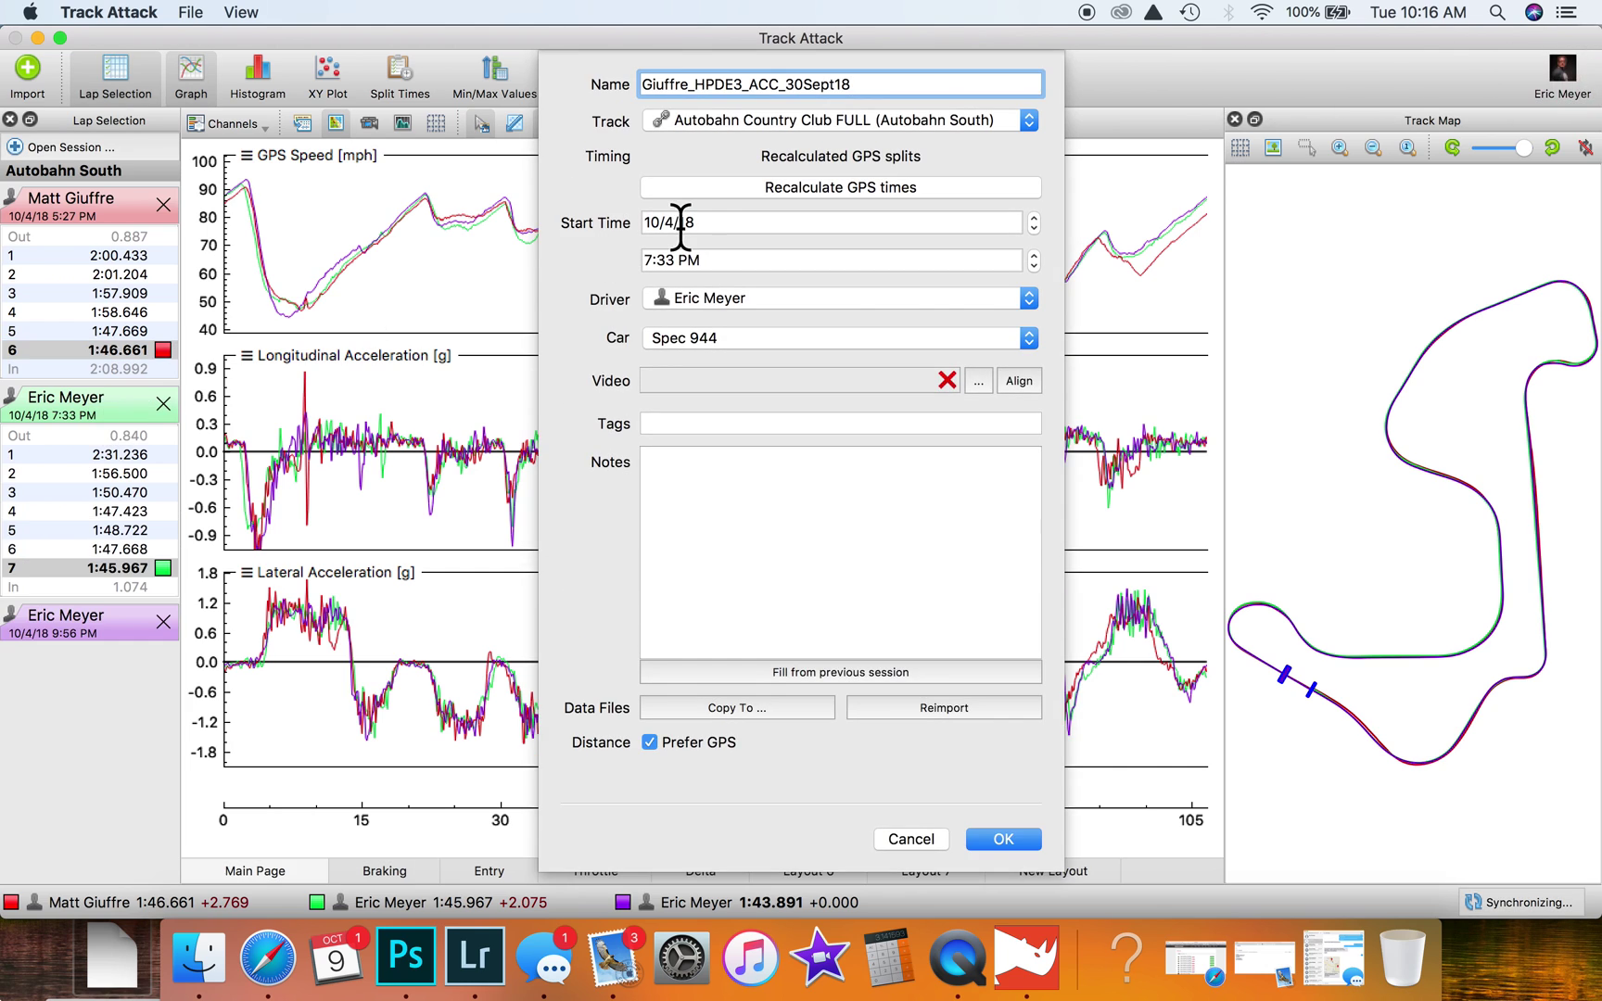
{"action": "left_click", "coordinate": [1027, 299]}
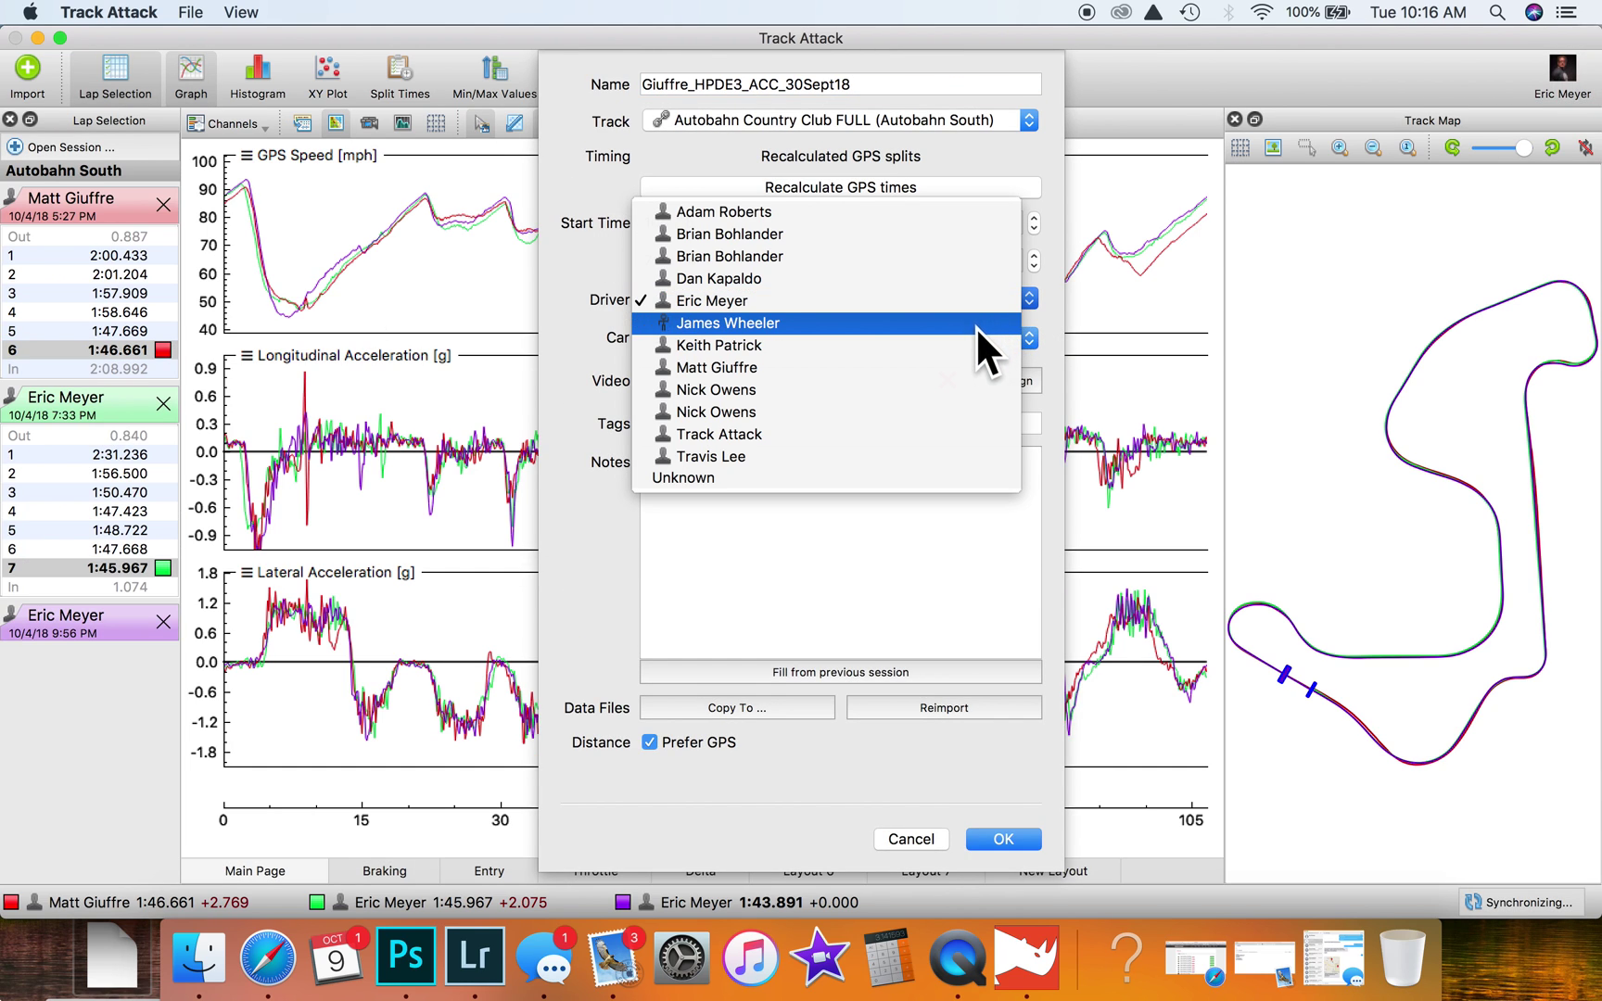
{"action": "left_click", "coordinate": [969, 366]}
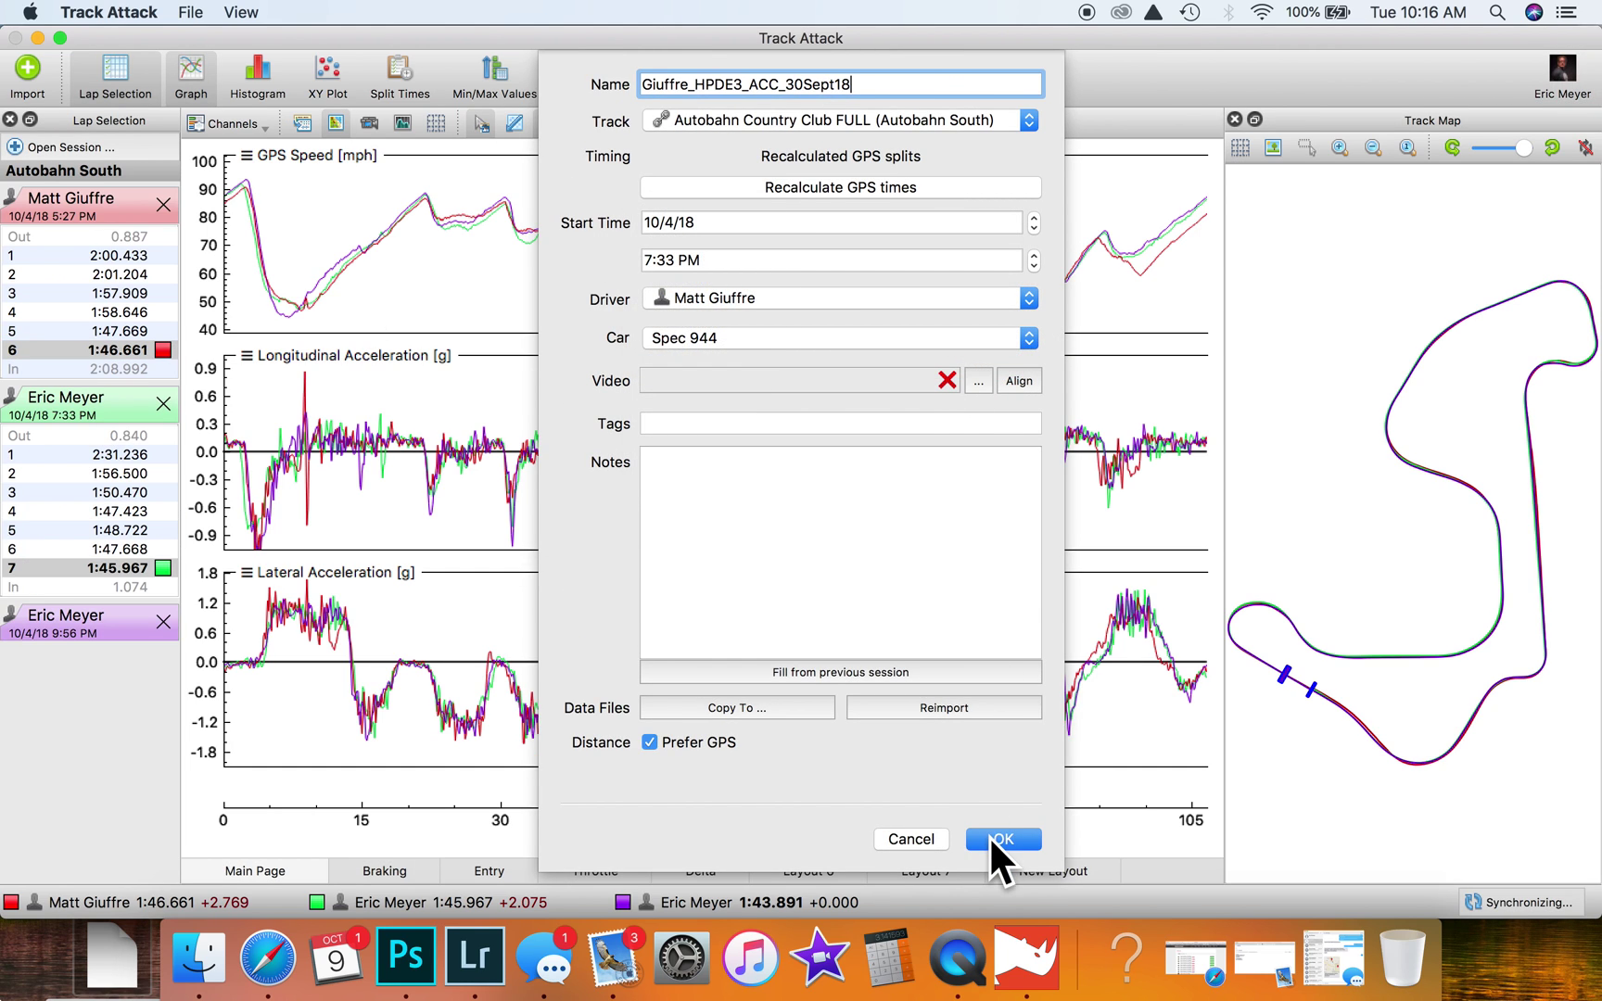
{"action": "left_click", "coordinate": [993, 837]}
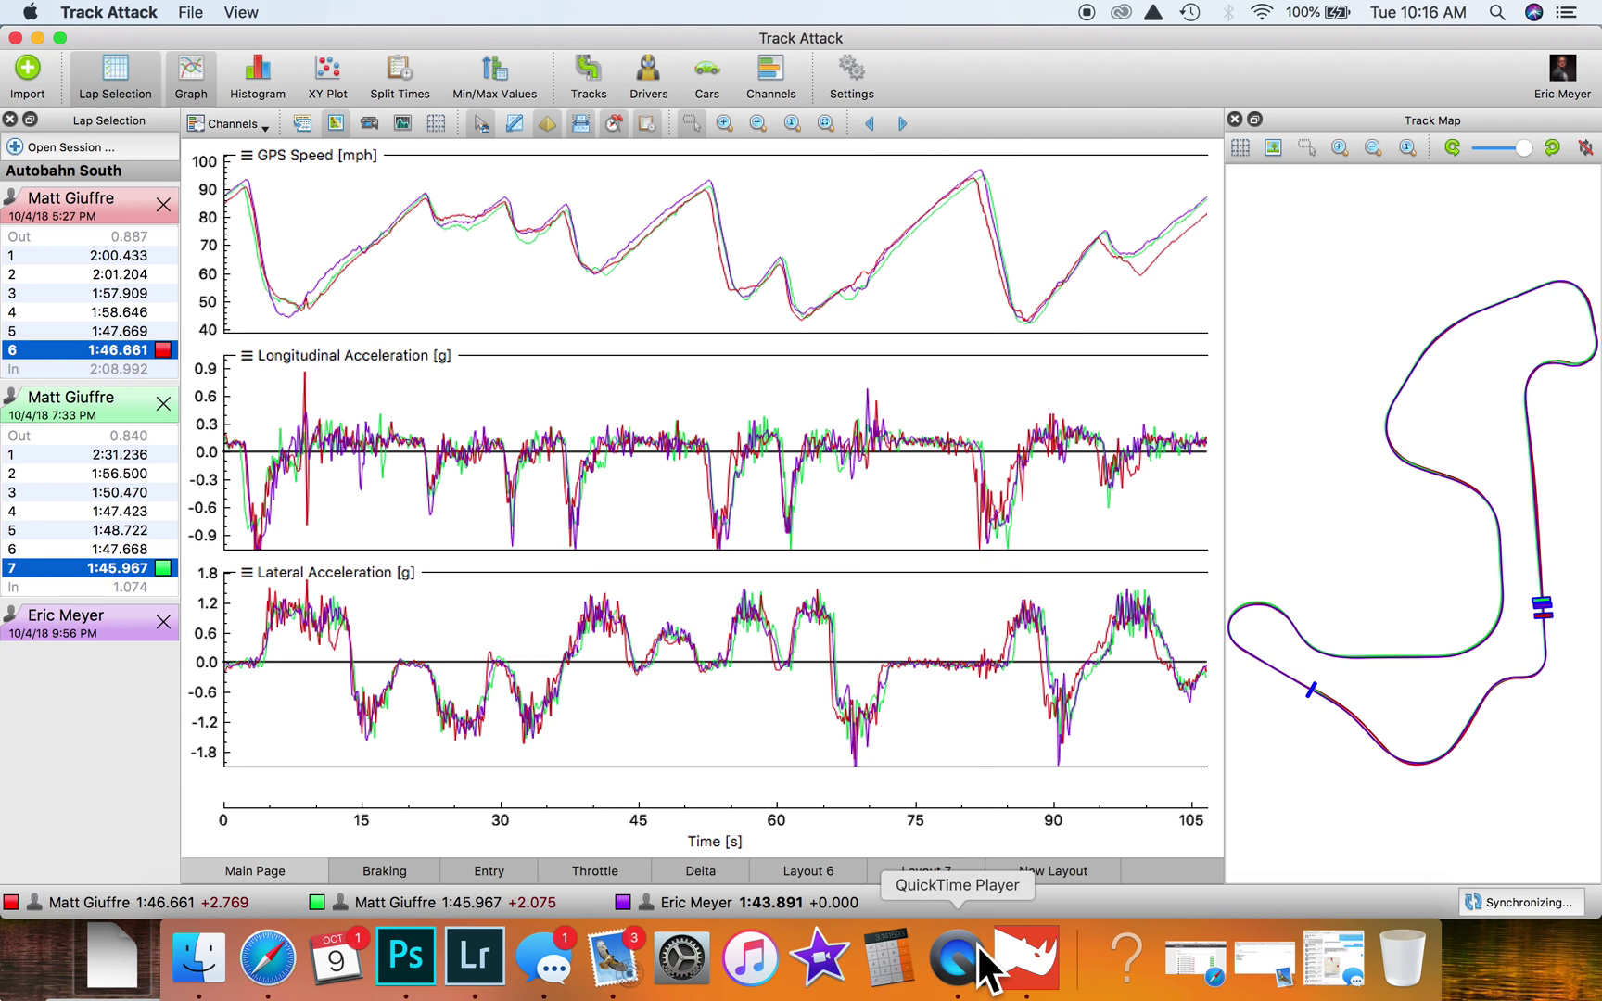
Switch to Safari and check the Track Attack website's Sessions list for the imported sessions
{"action": "left_click", "coordinate": [268, 958]}
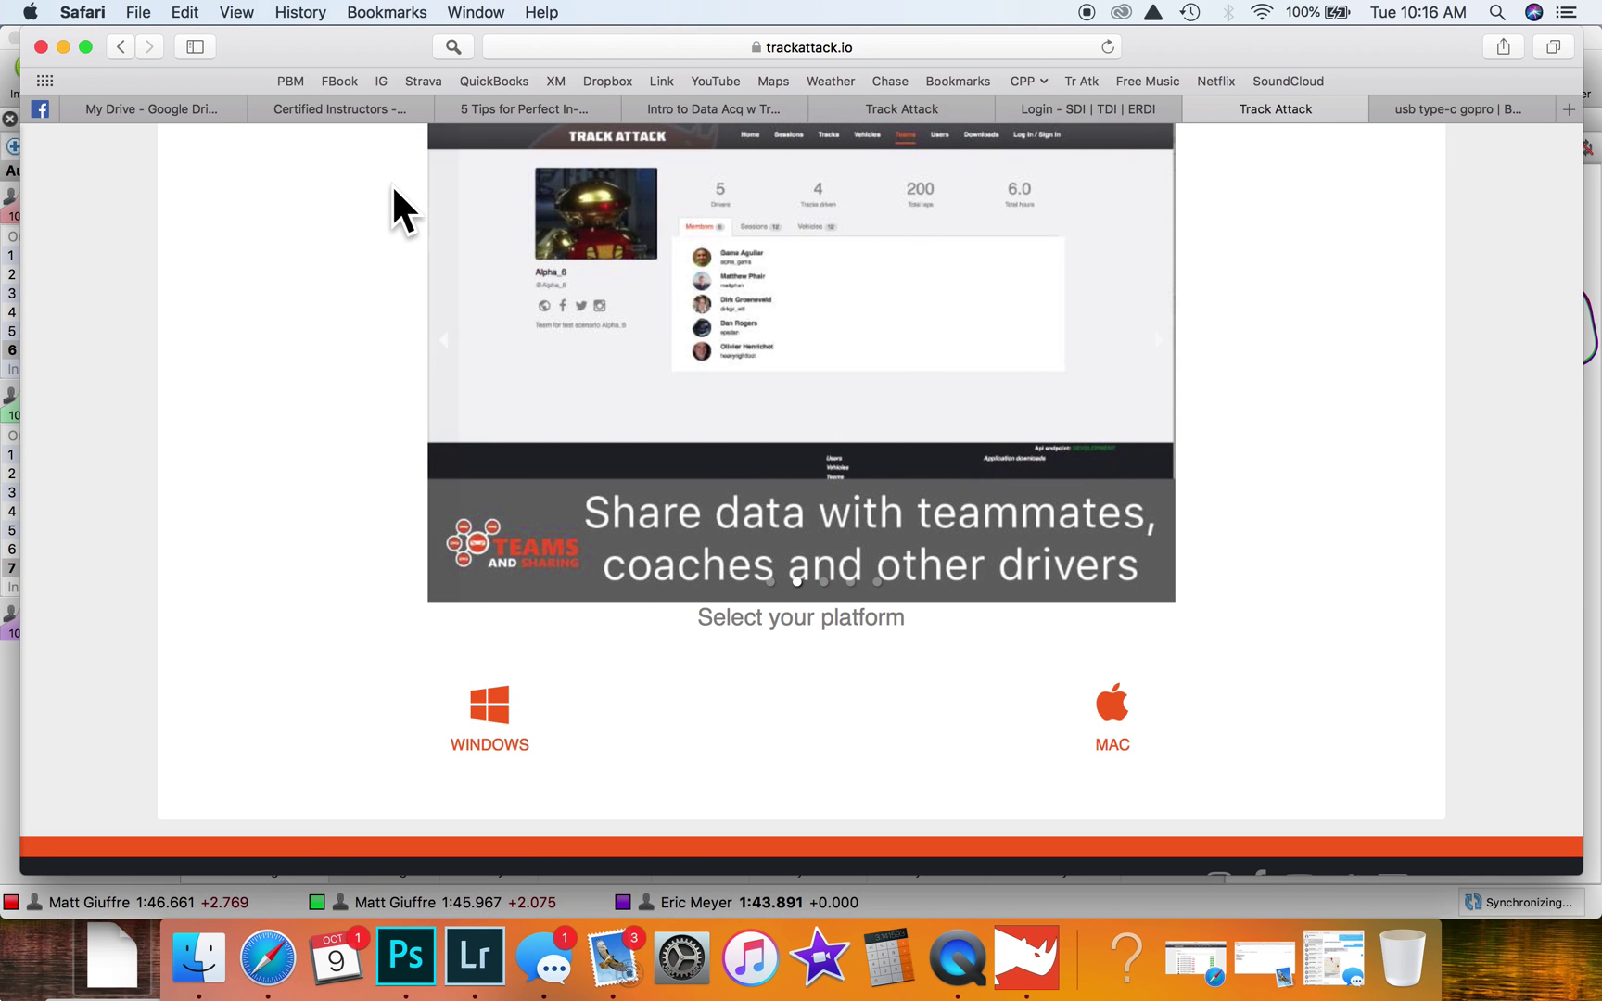
{"action": "scroll", "coordinate": [1223, 222], "scroll_direction": "up", "scroll_amount": 5}
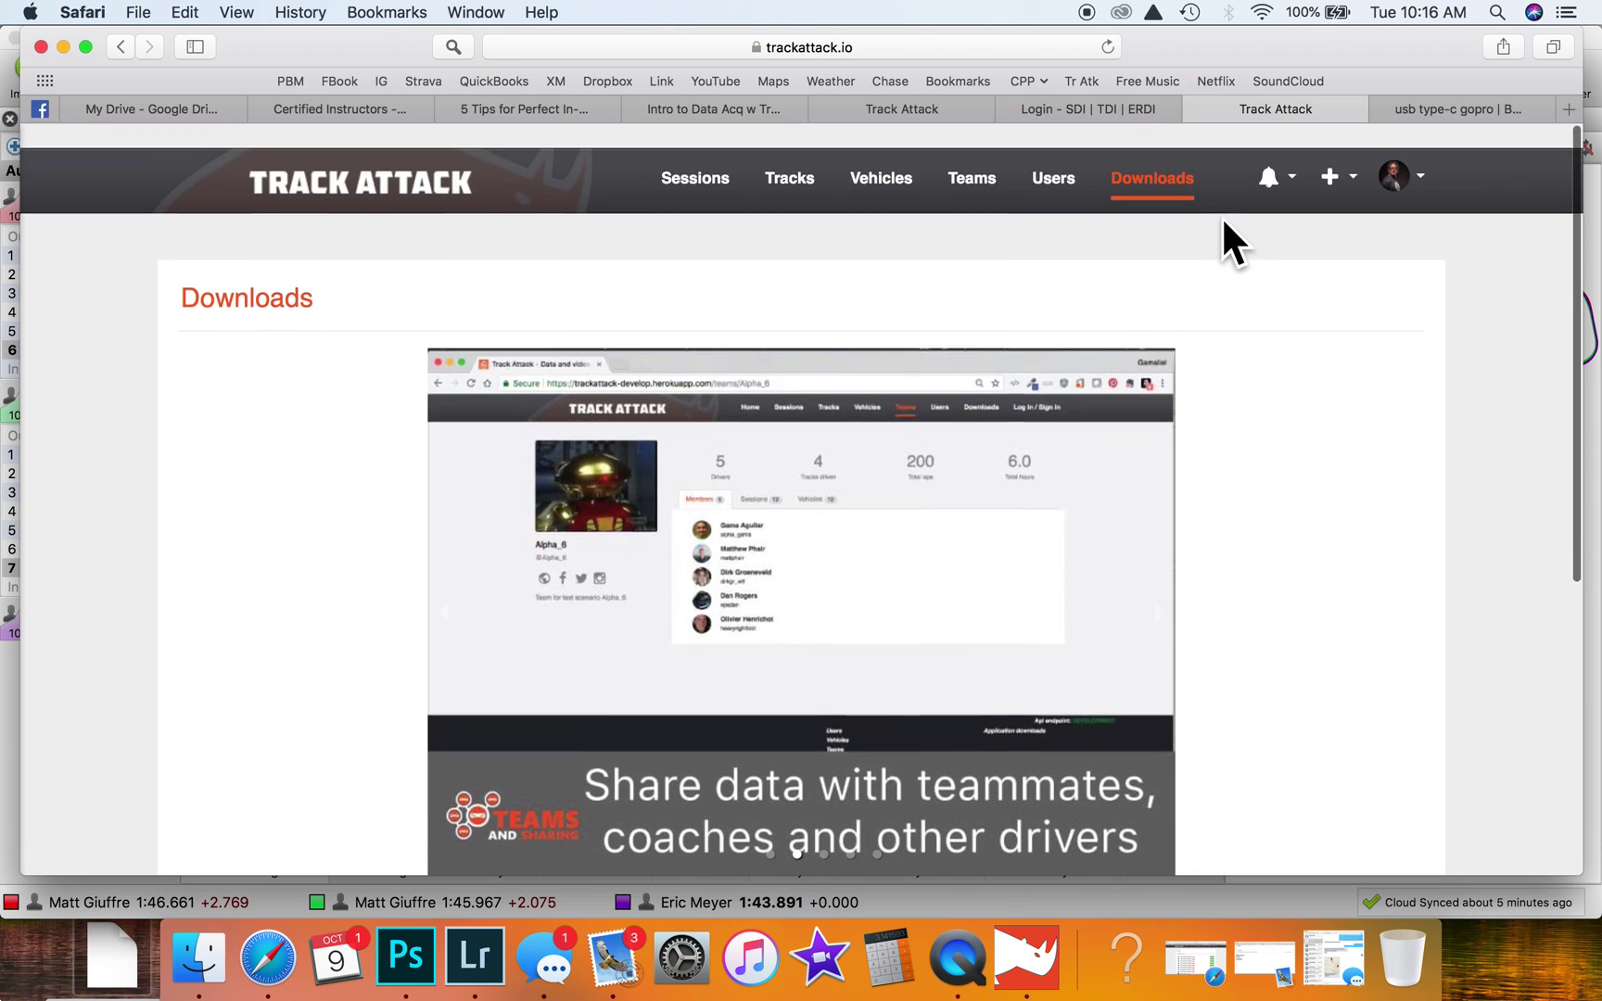
{"action": "left_click", "coordinate": [721, 165]}
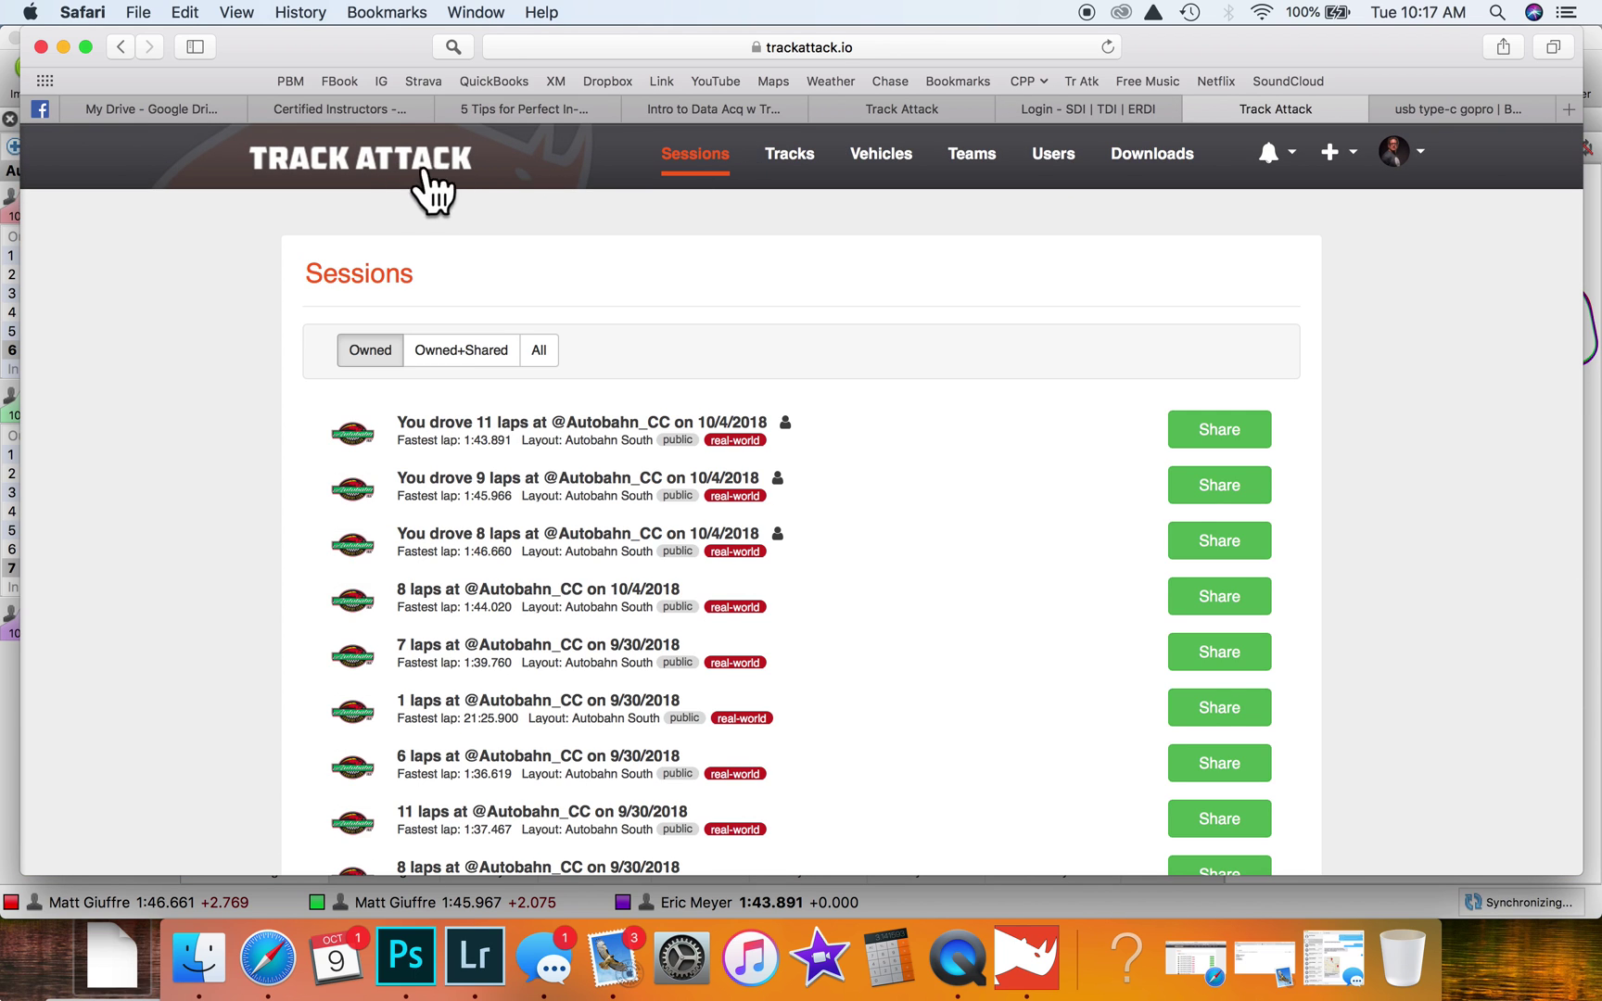
View the signed-in account's profile and the member list of the NASA Great Lakes HPDE team
{"action": "left_click", "coordinate": [1422, 153]}
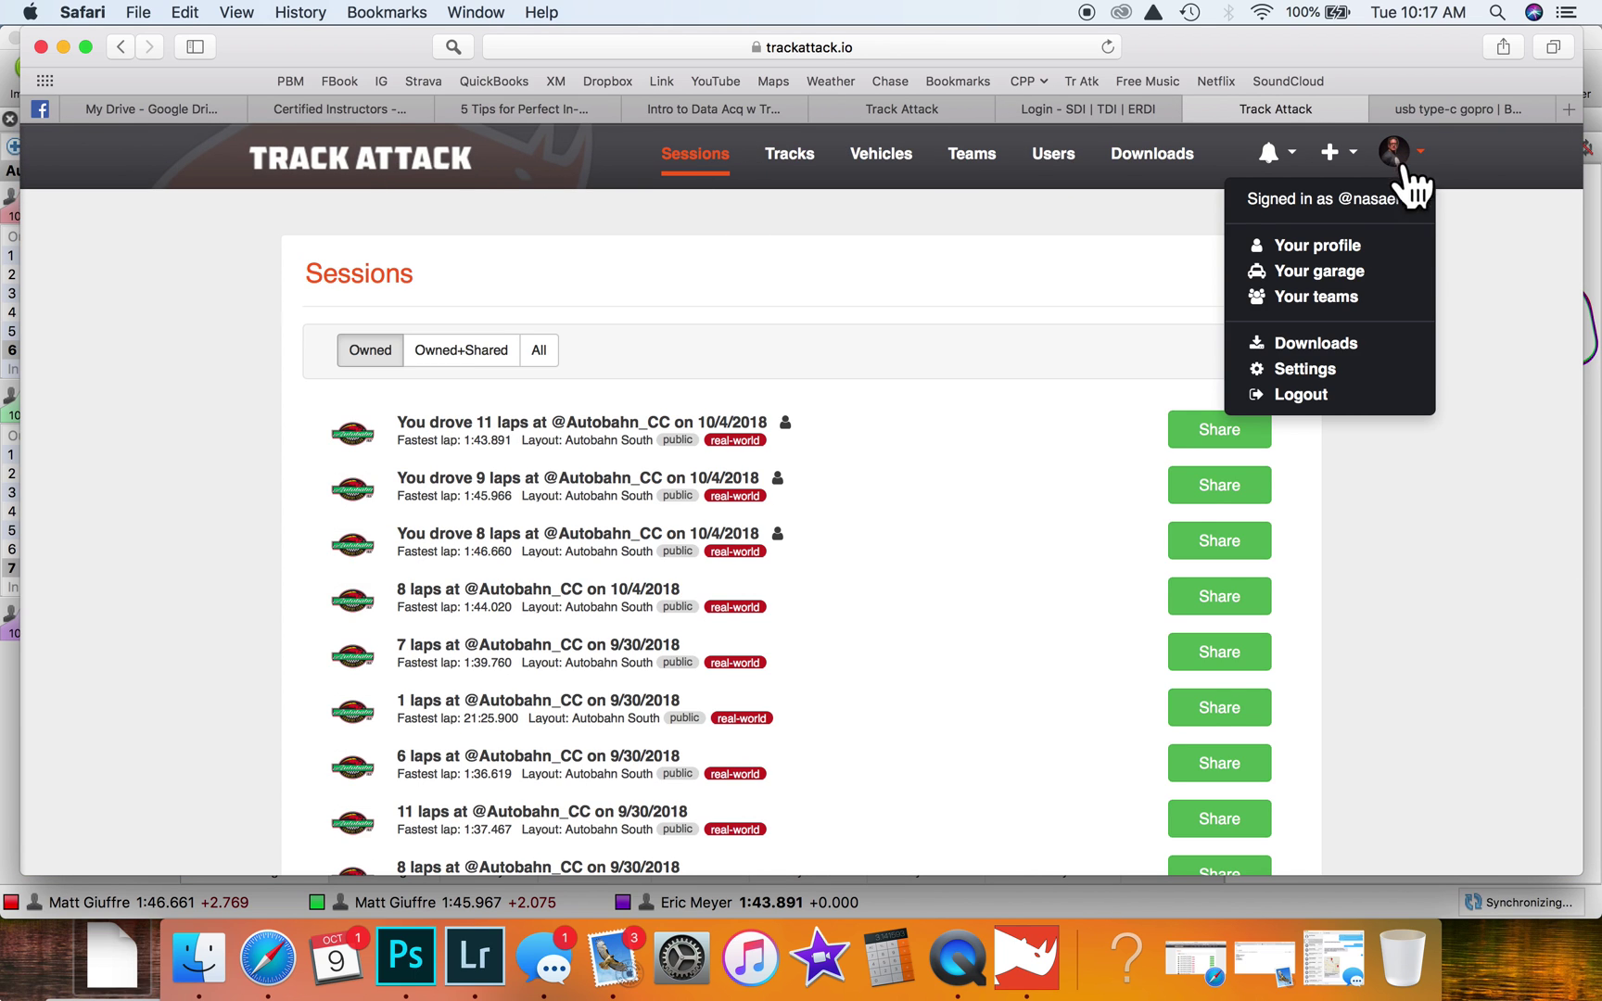
{"action": "left_click", "coordinate": [1368, 243]}
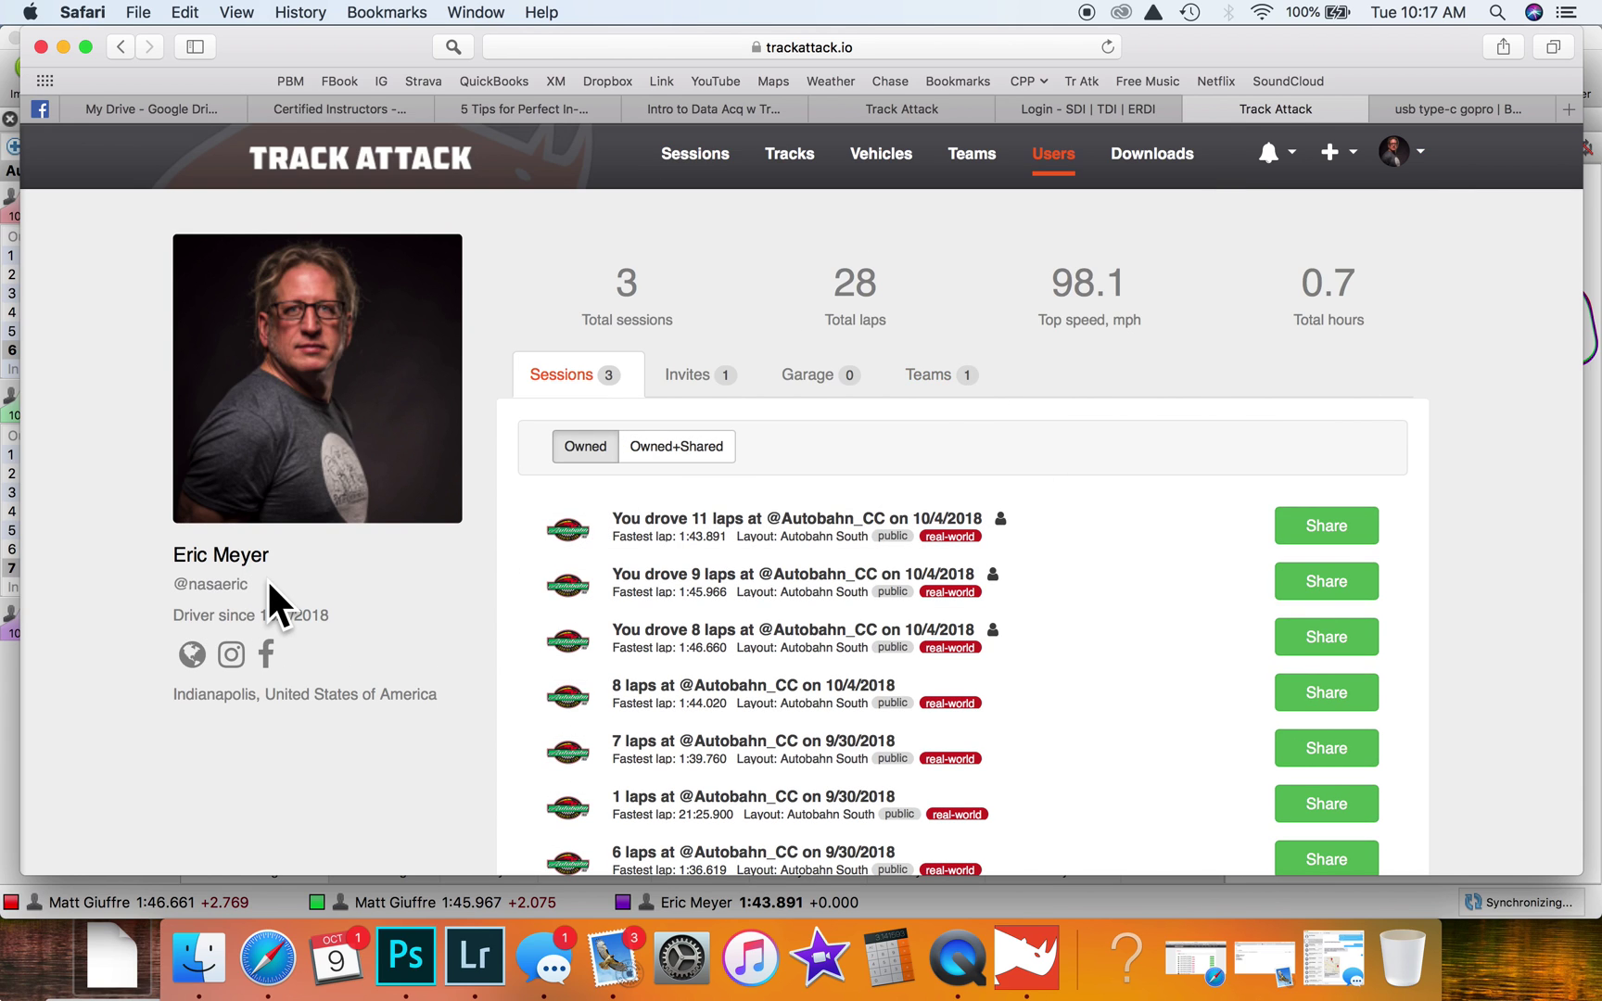
{"action": "left_click", "coordinate": [972, 158]}
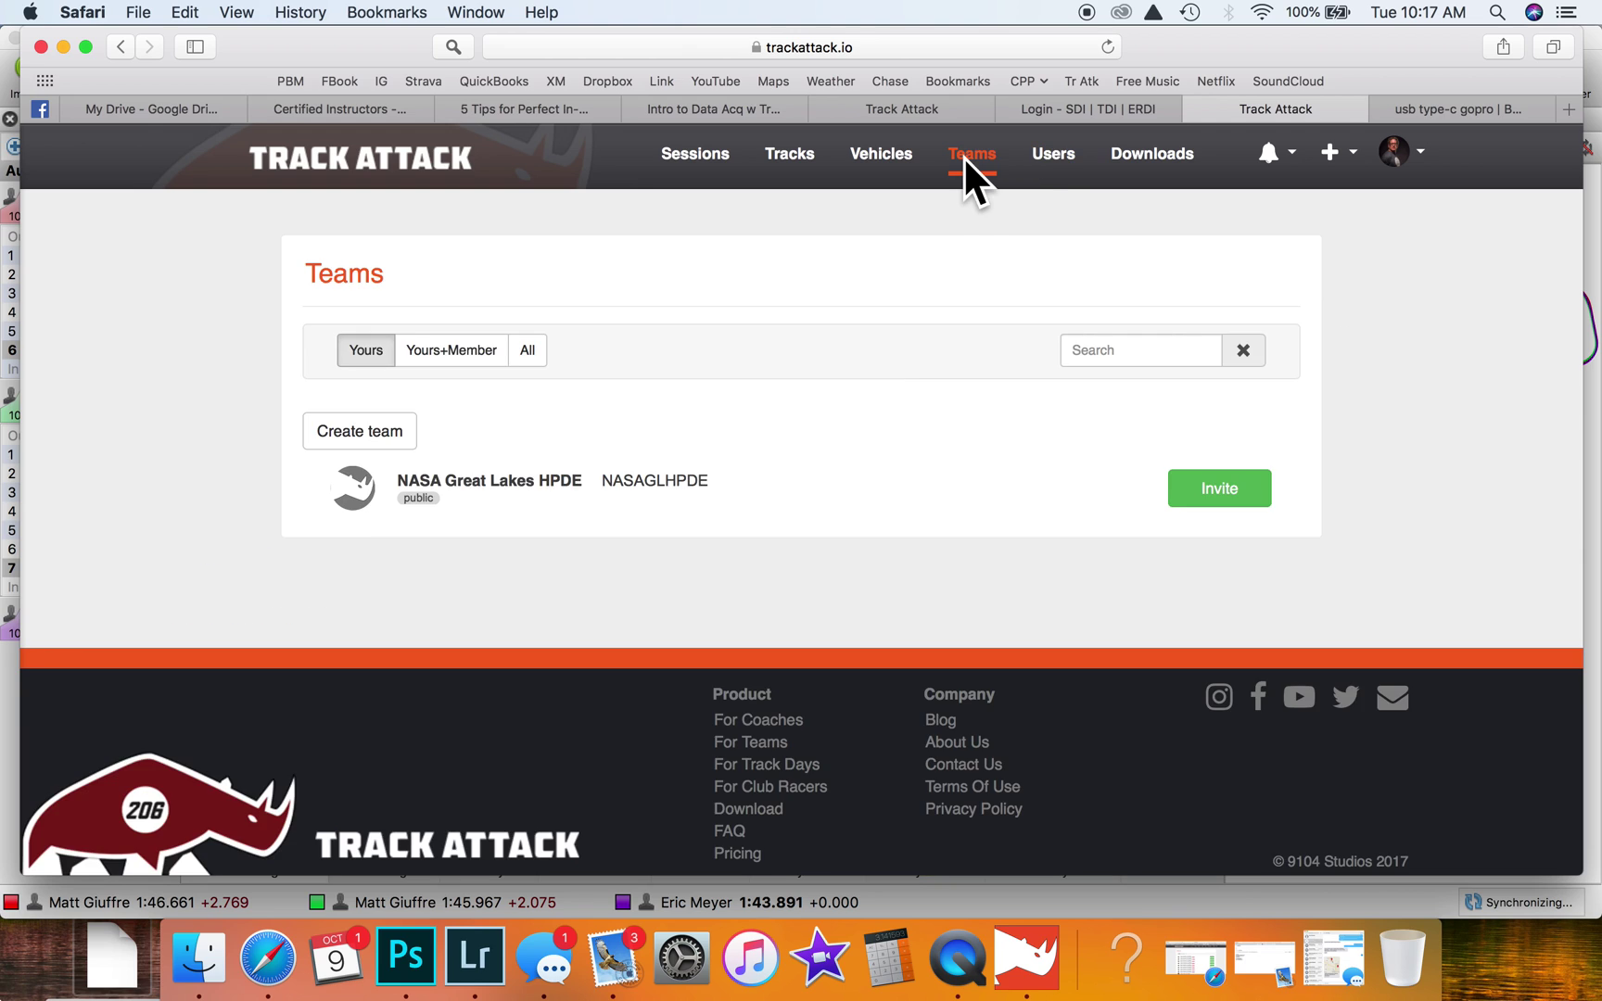
{"action": "left_click", "coordinate": [536, 483]}
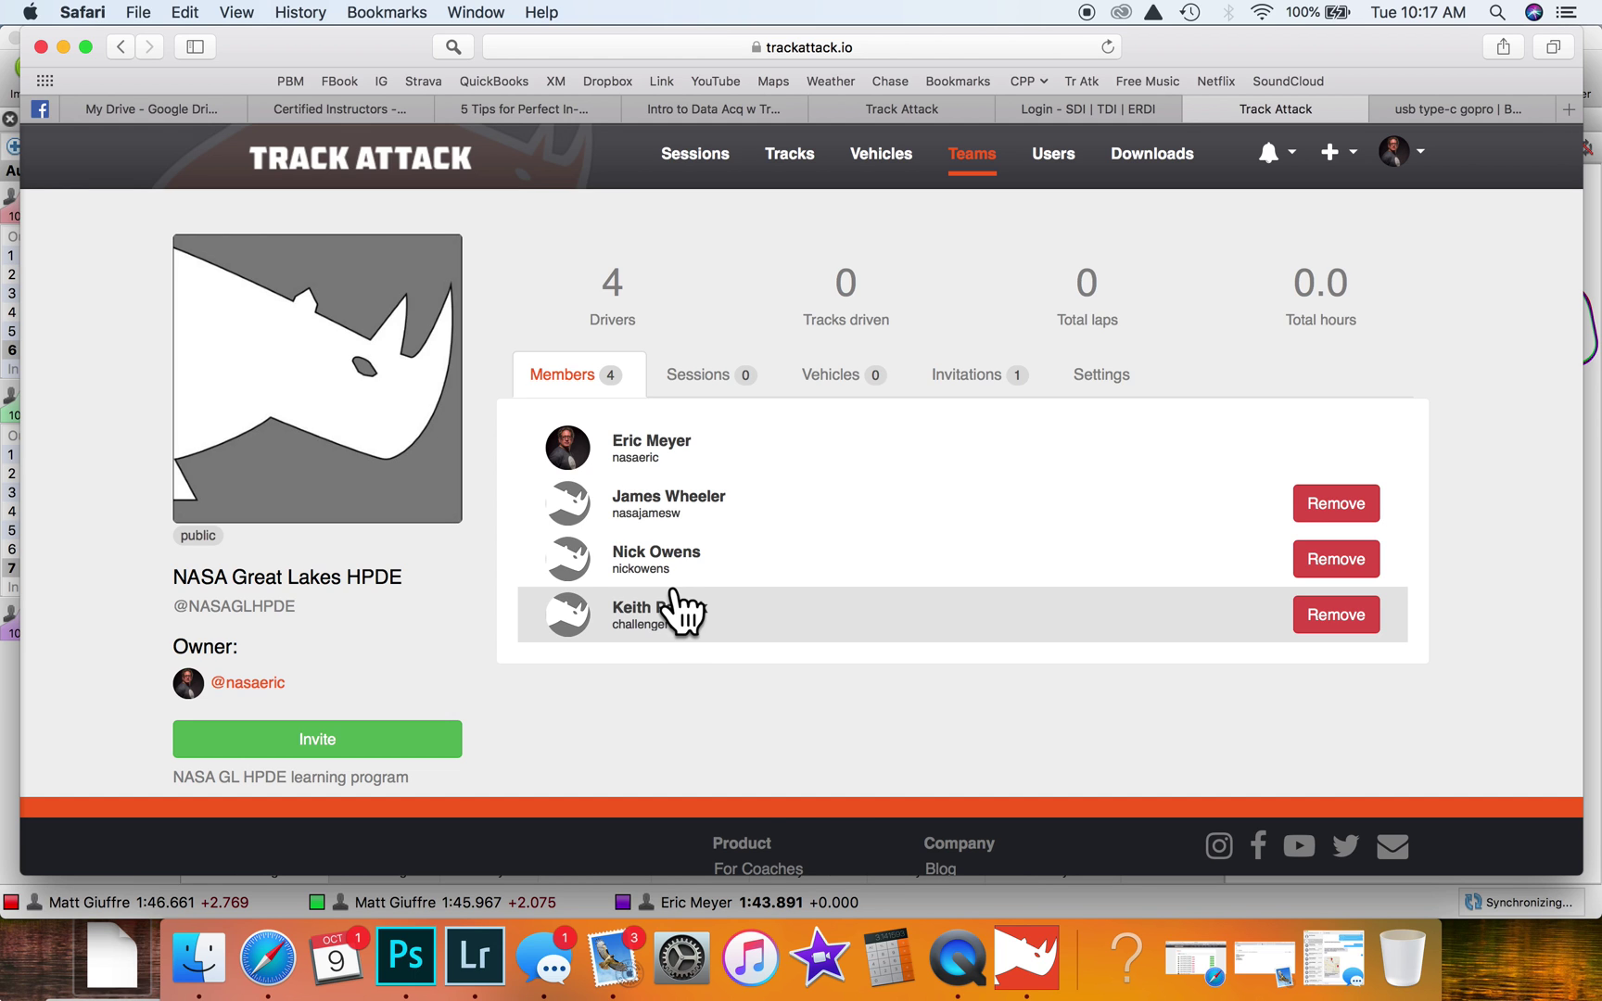
Switch to Track Attack and reassign the 10/4/18 9:56 PM session to the driver named in the session name
{"action": "left_click", "coordinate": [1026, 964]}
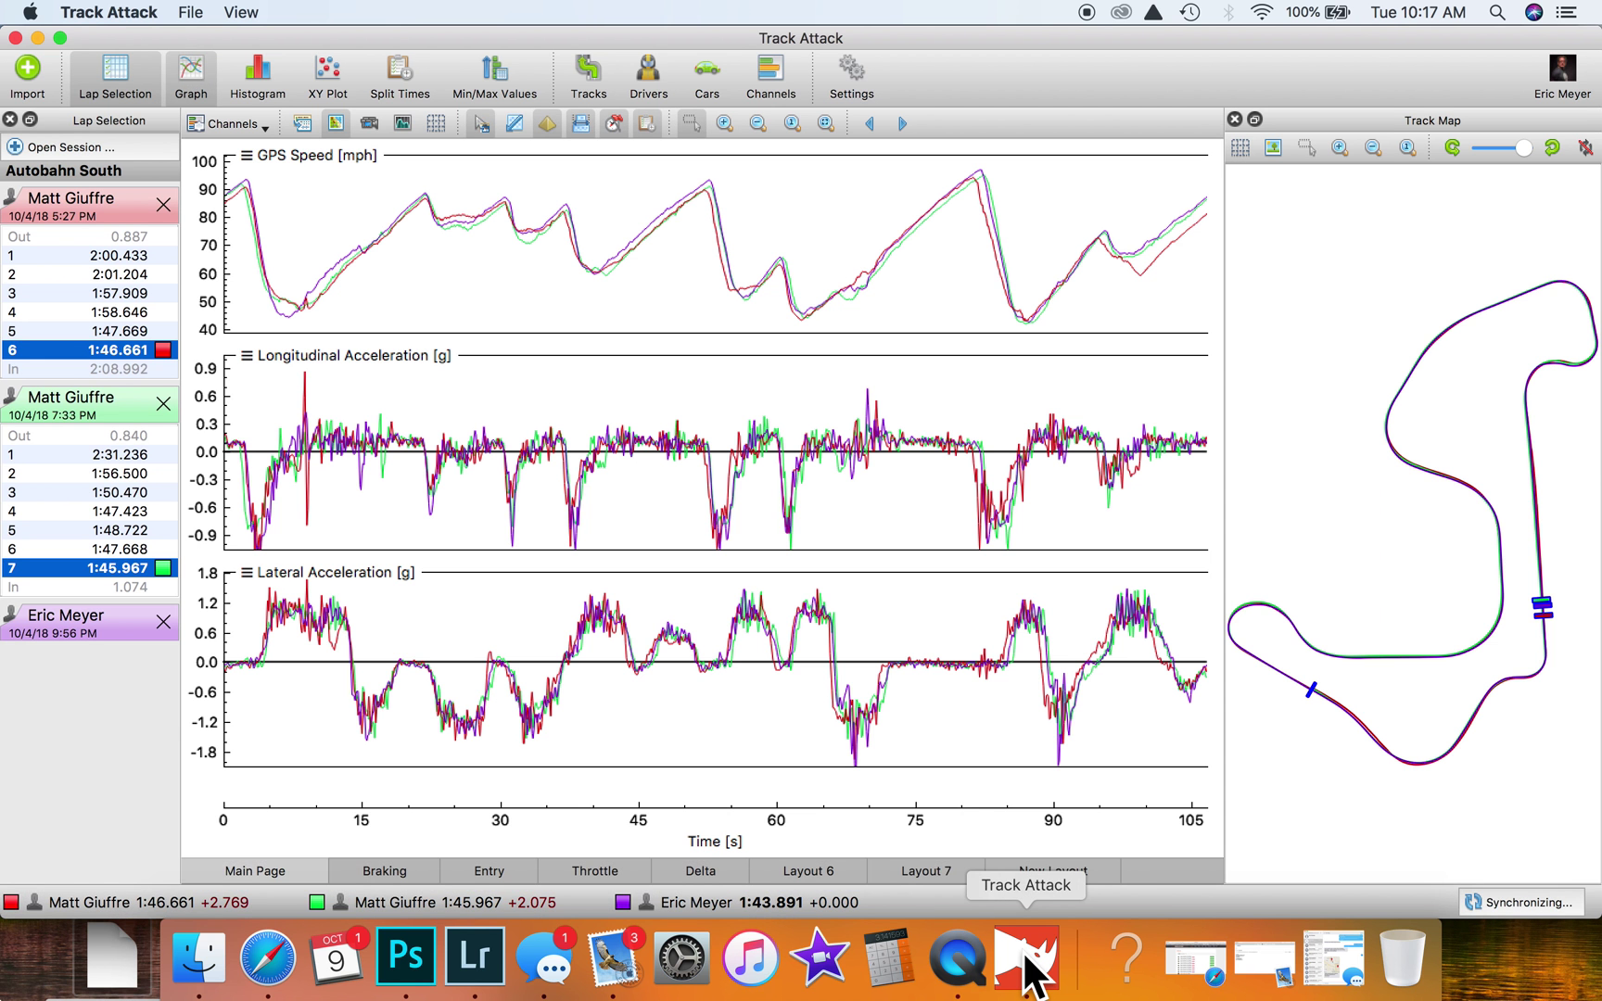
{"action": "double_click", "coordinate": [85, 620]}
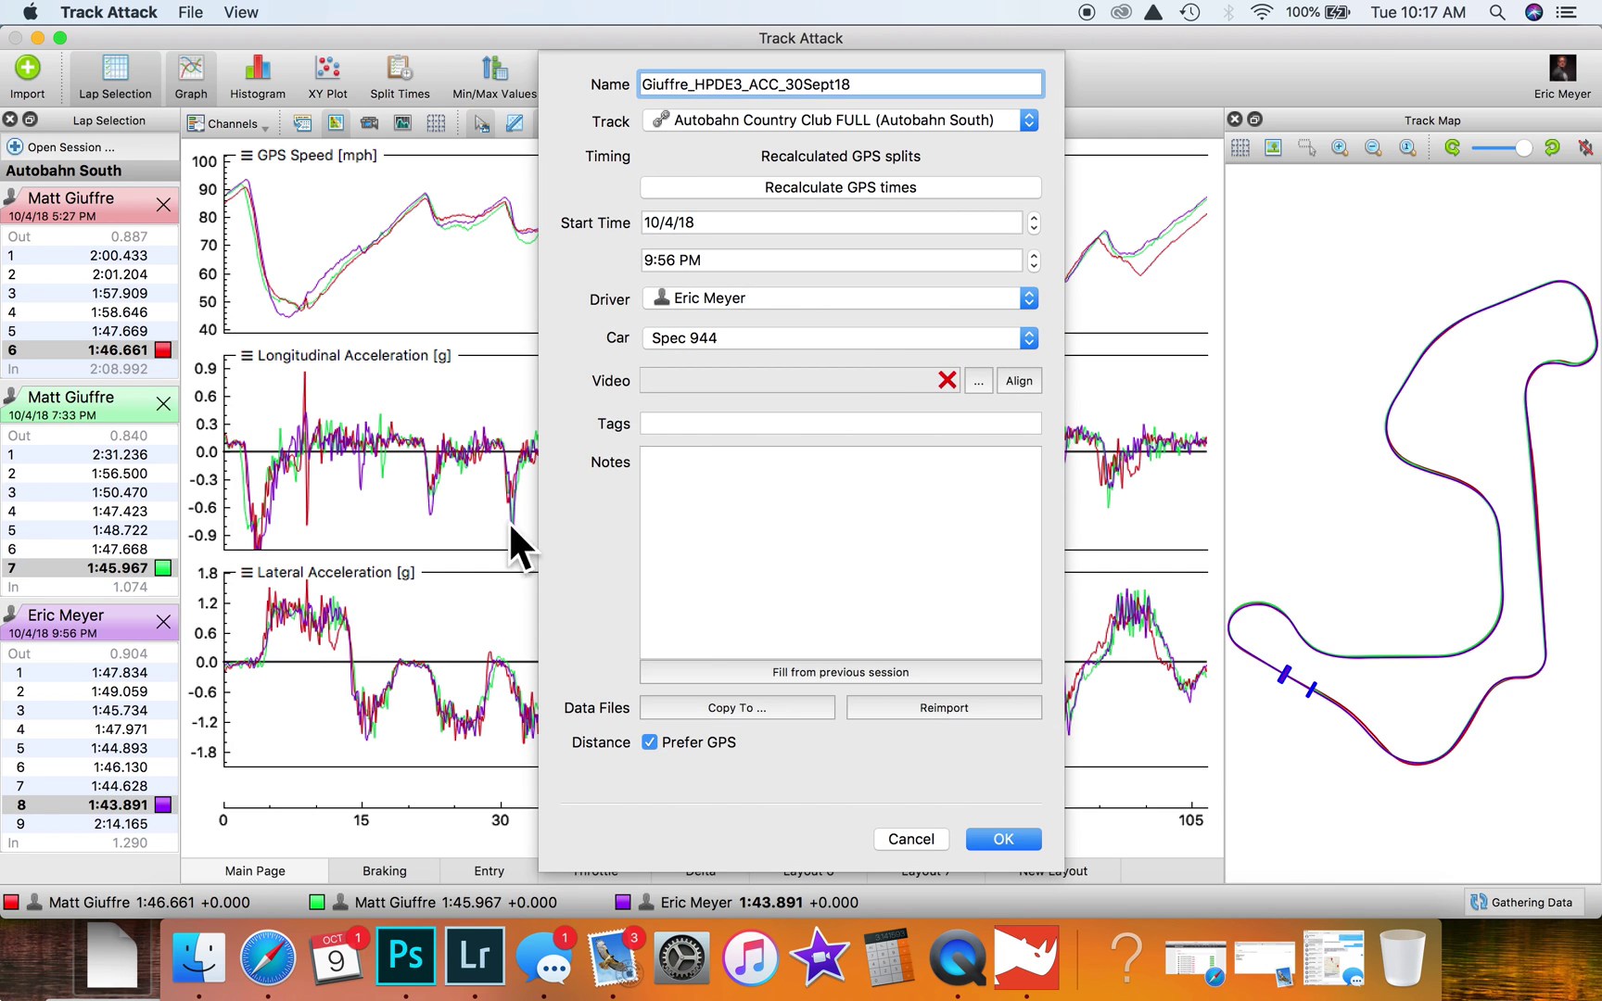
{"action": "left_click", "coordinate": [1027, 298]}
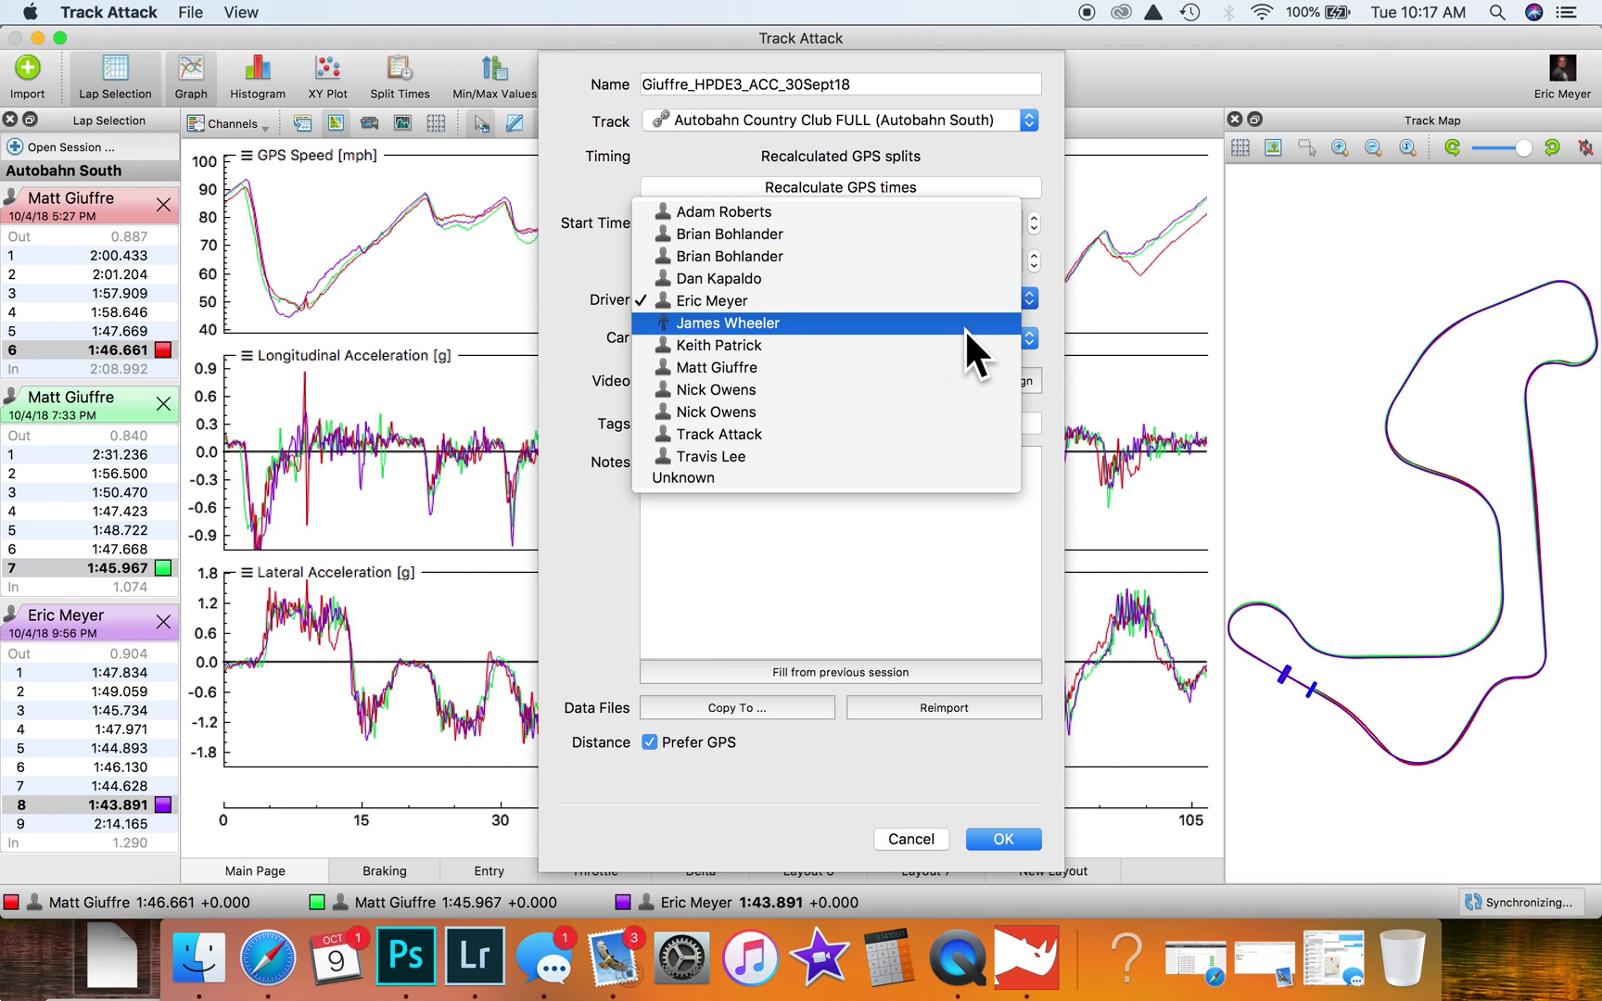
{"action": "left_click", "coordinate": [956, 369]}
{"action": "left_click", "coordinate": [1007, 837]}
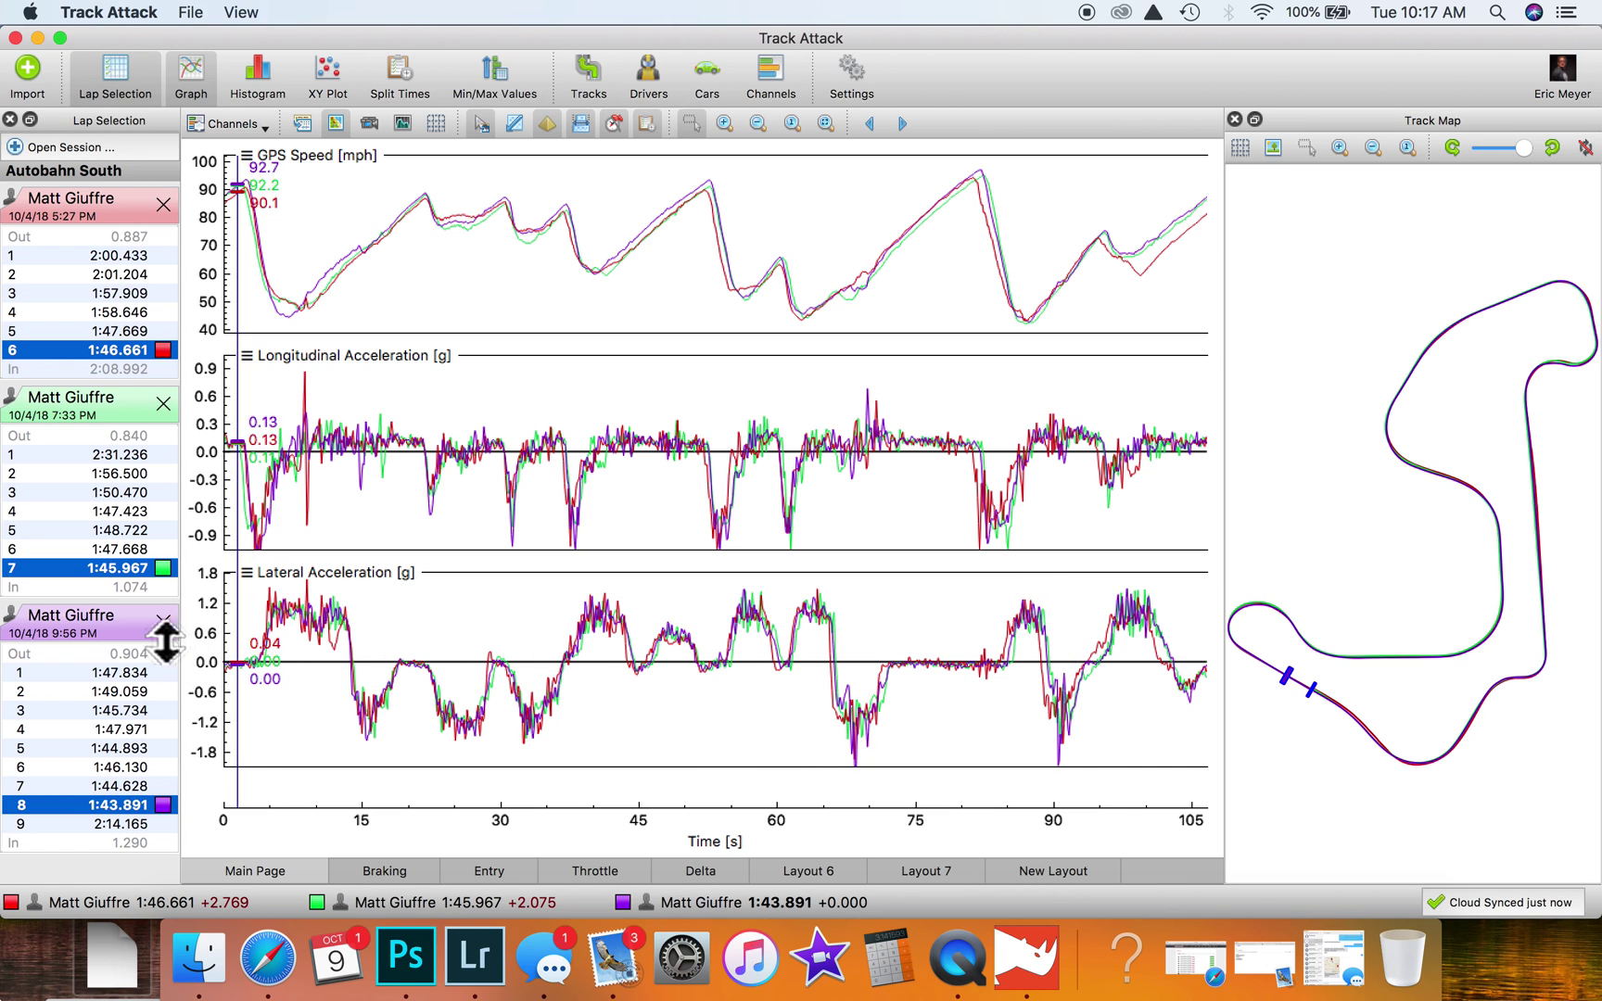
Close the three open Autobahn South sessions
{"action": "left_click", "coordinate": [162, 620]}
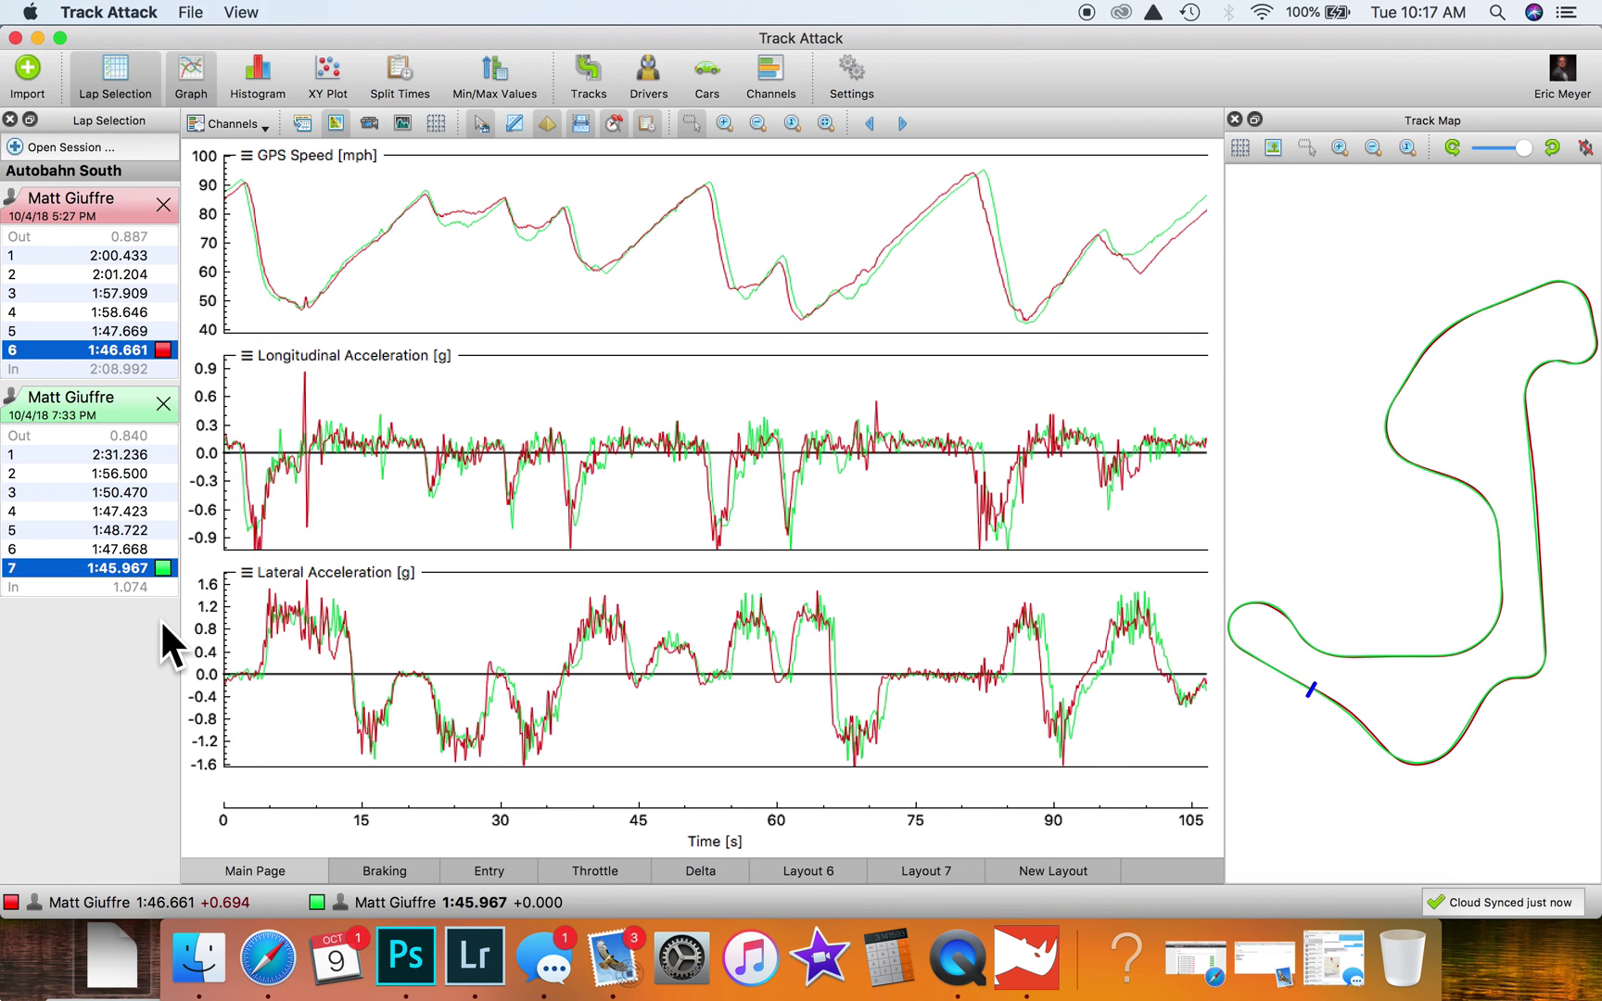
{"action": "left_click", "coordinate": [163, 404]}
{"action": "left_click", "coordinate": [162, 205]}
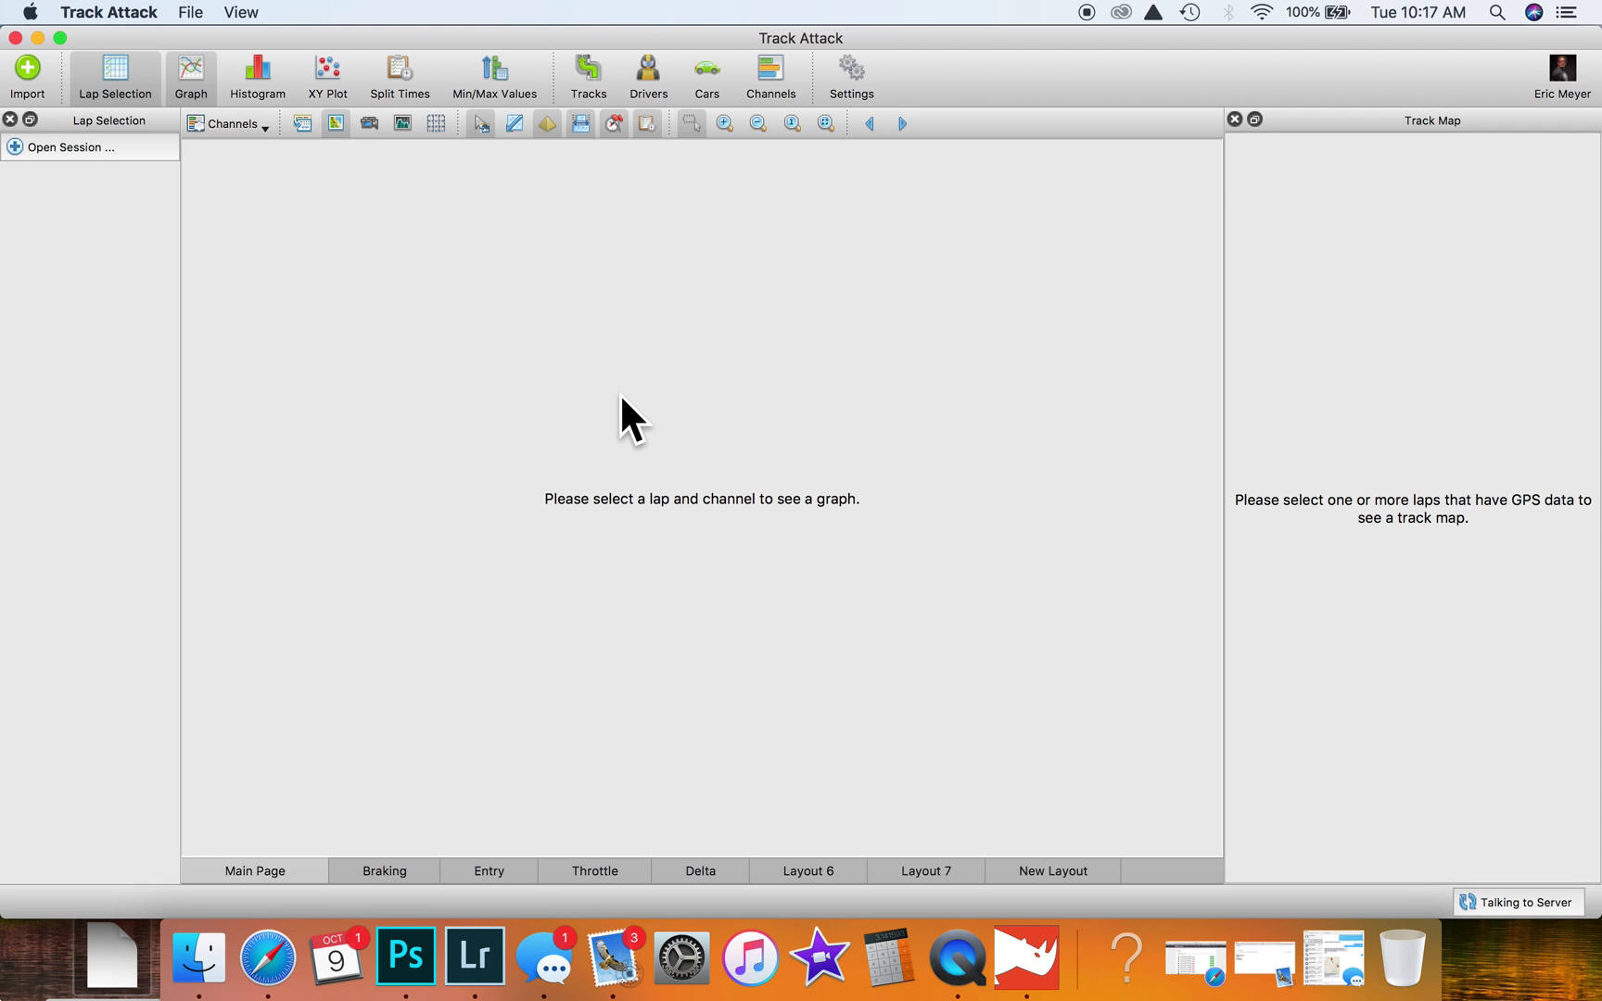
Close the Track Attack application and relaunch it
{"action": "left_click", "coordinate": [15, 37]}
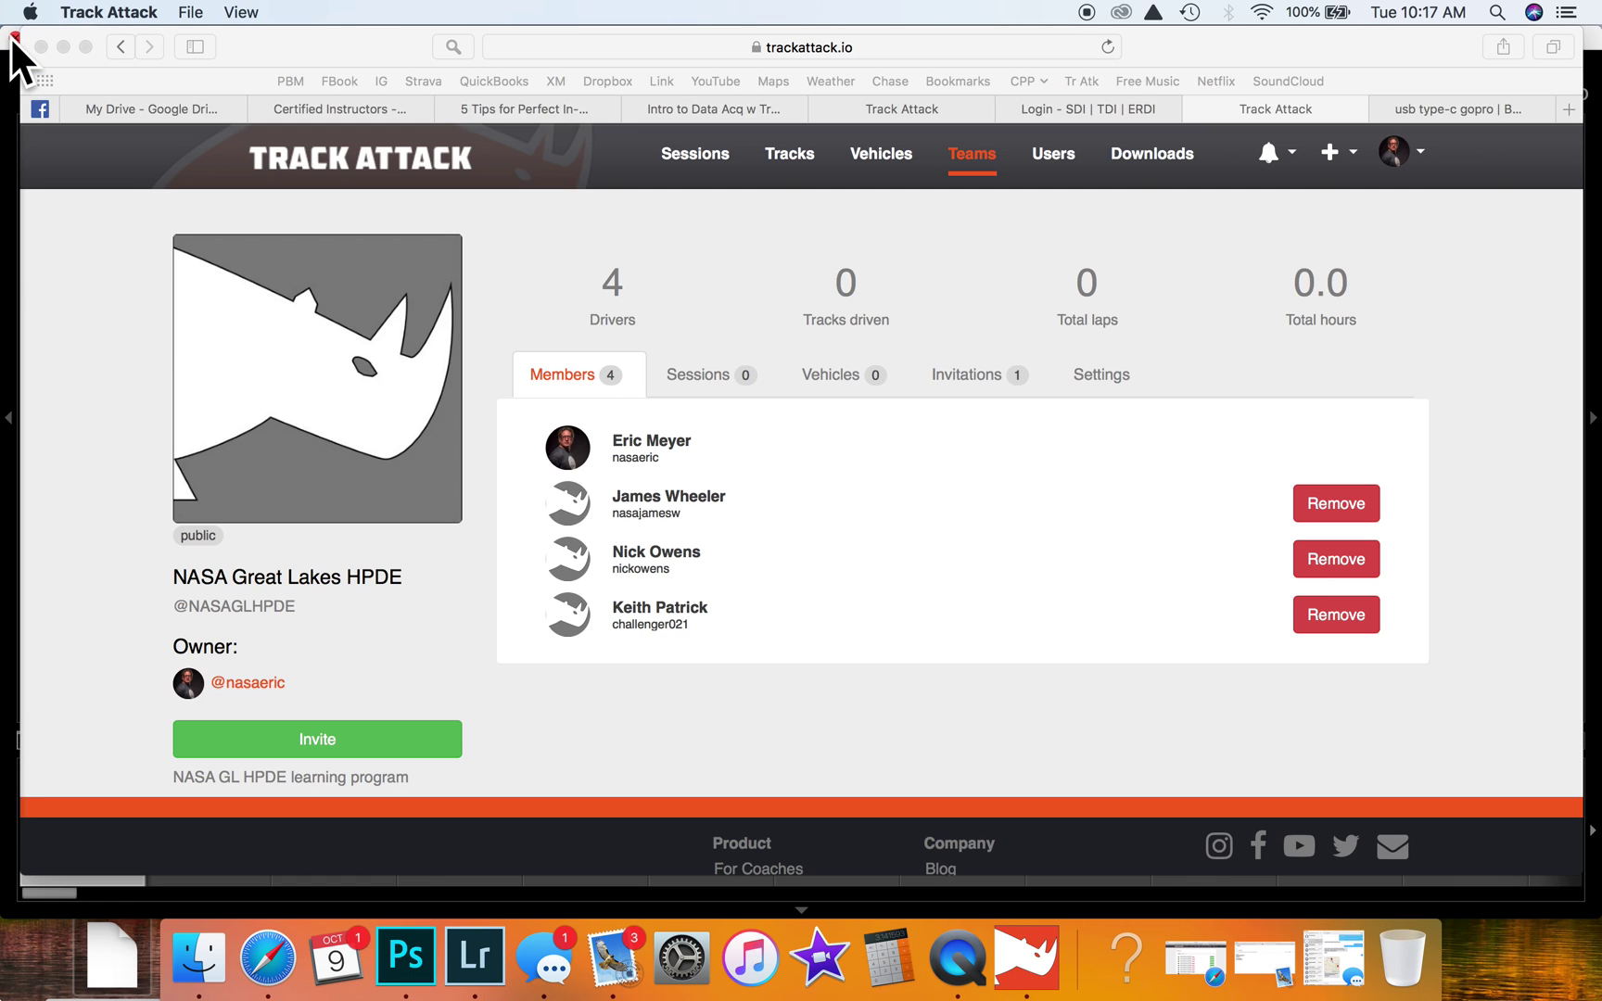
{"action": "left_click", "coordinate": [454, 218]}
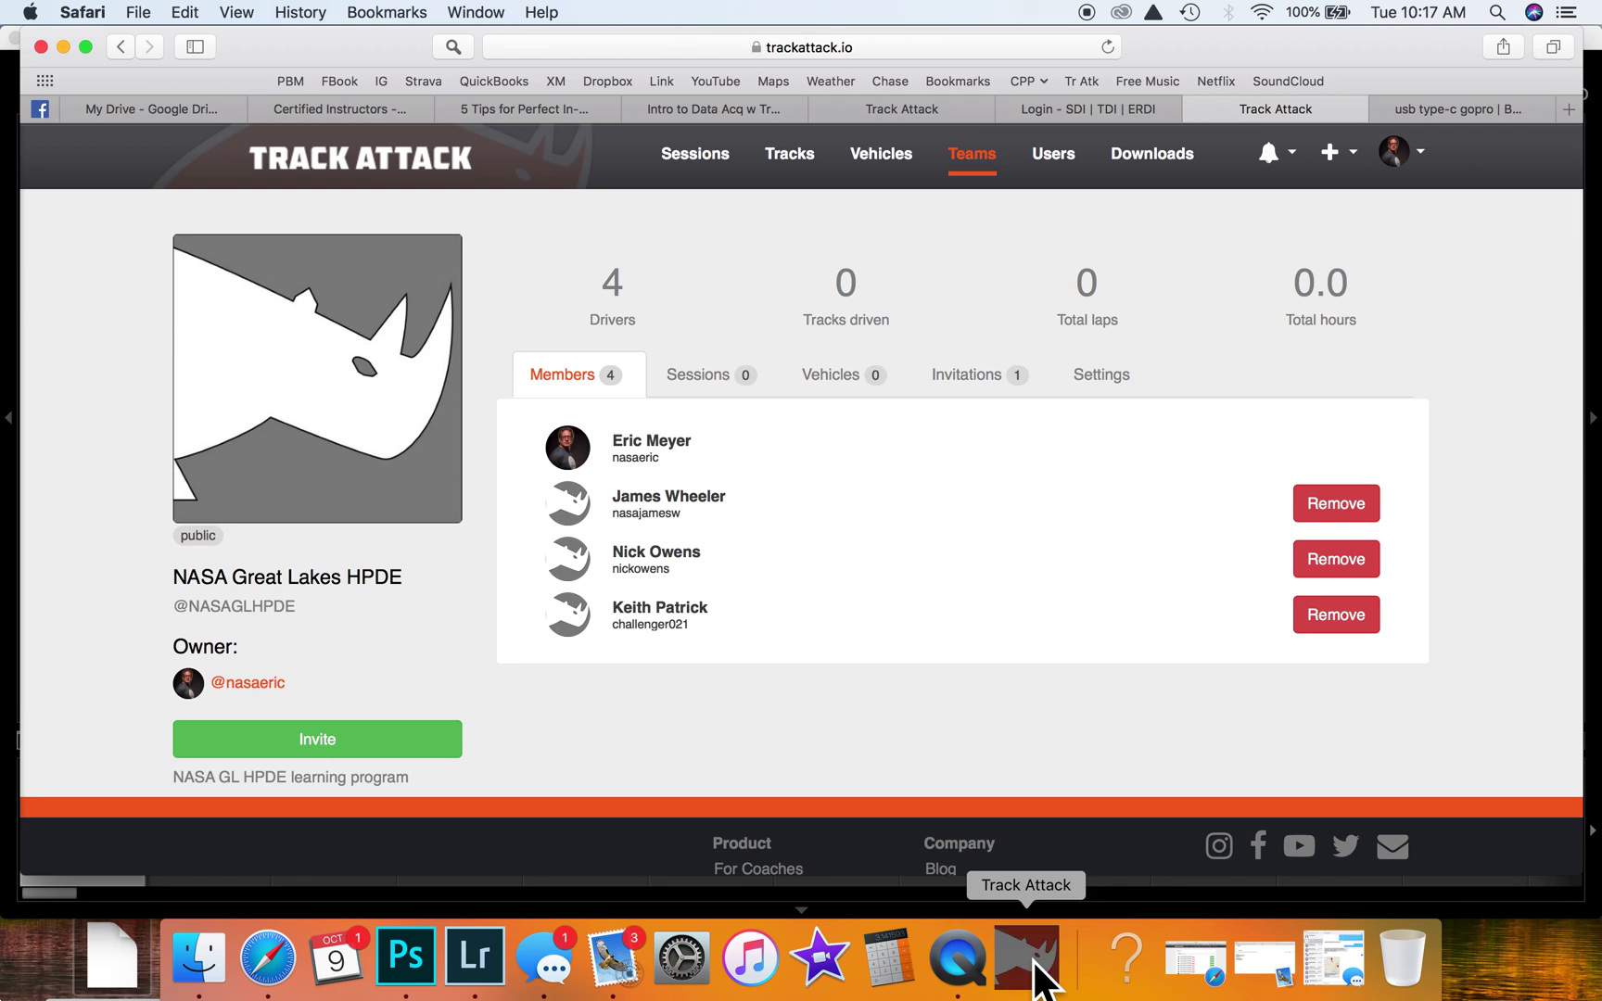
{"action": "left_click", "coordinate": [1031, 955]}
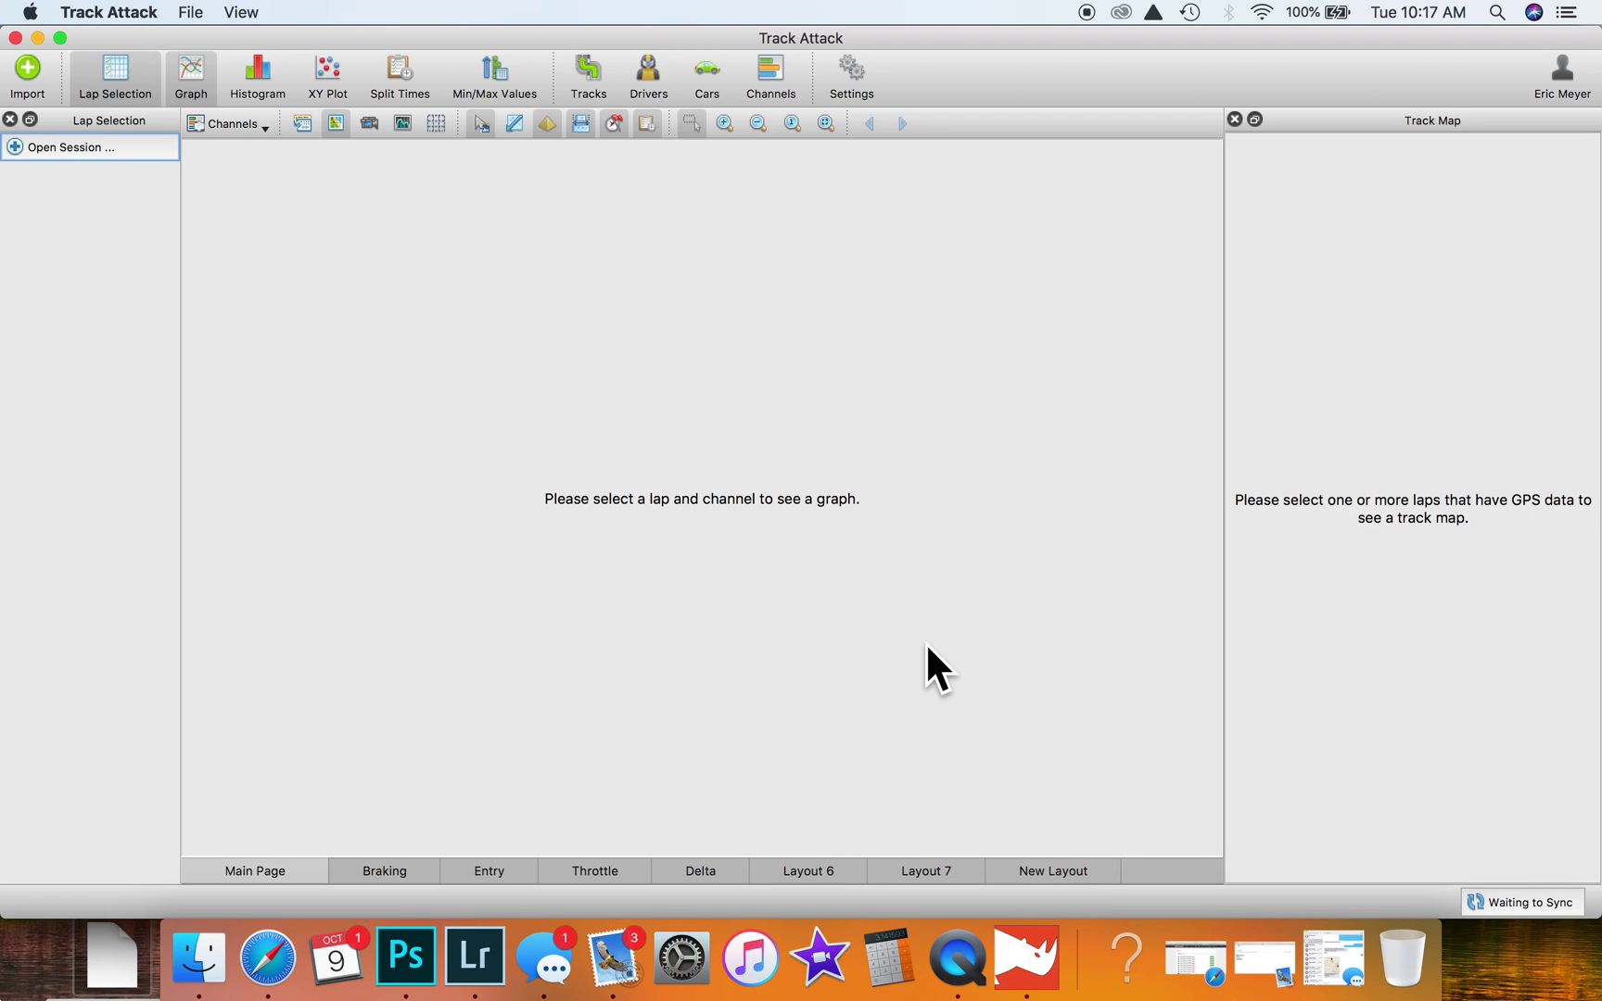
Open the four Autobahn South sessions dated 10/4/18 that were driven in the Spec 944
{"action": "left_click", "coordinate": [14, 145]}
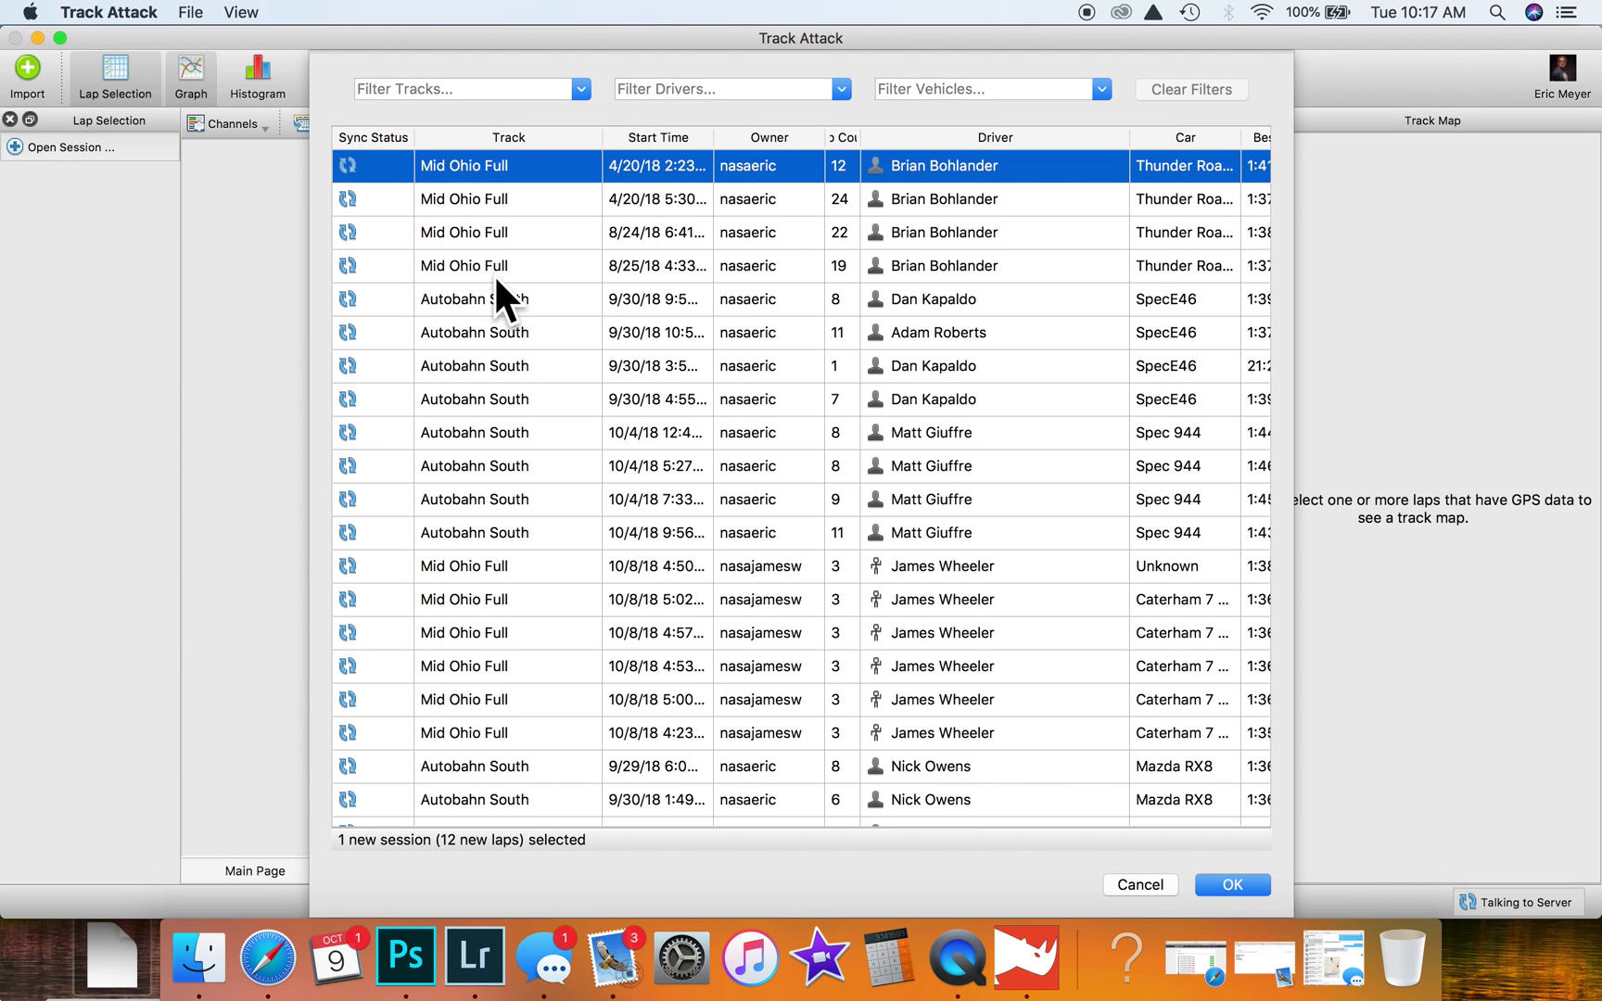
{"action": "left_click", "coordinate": [926, 428]}
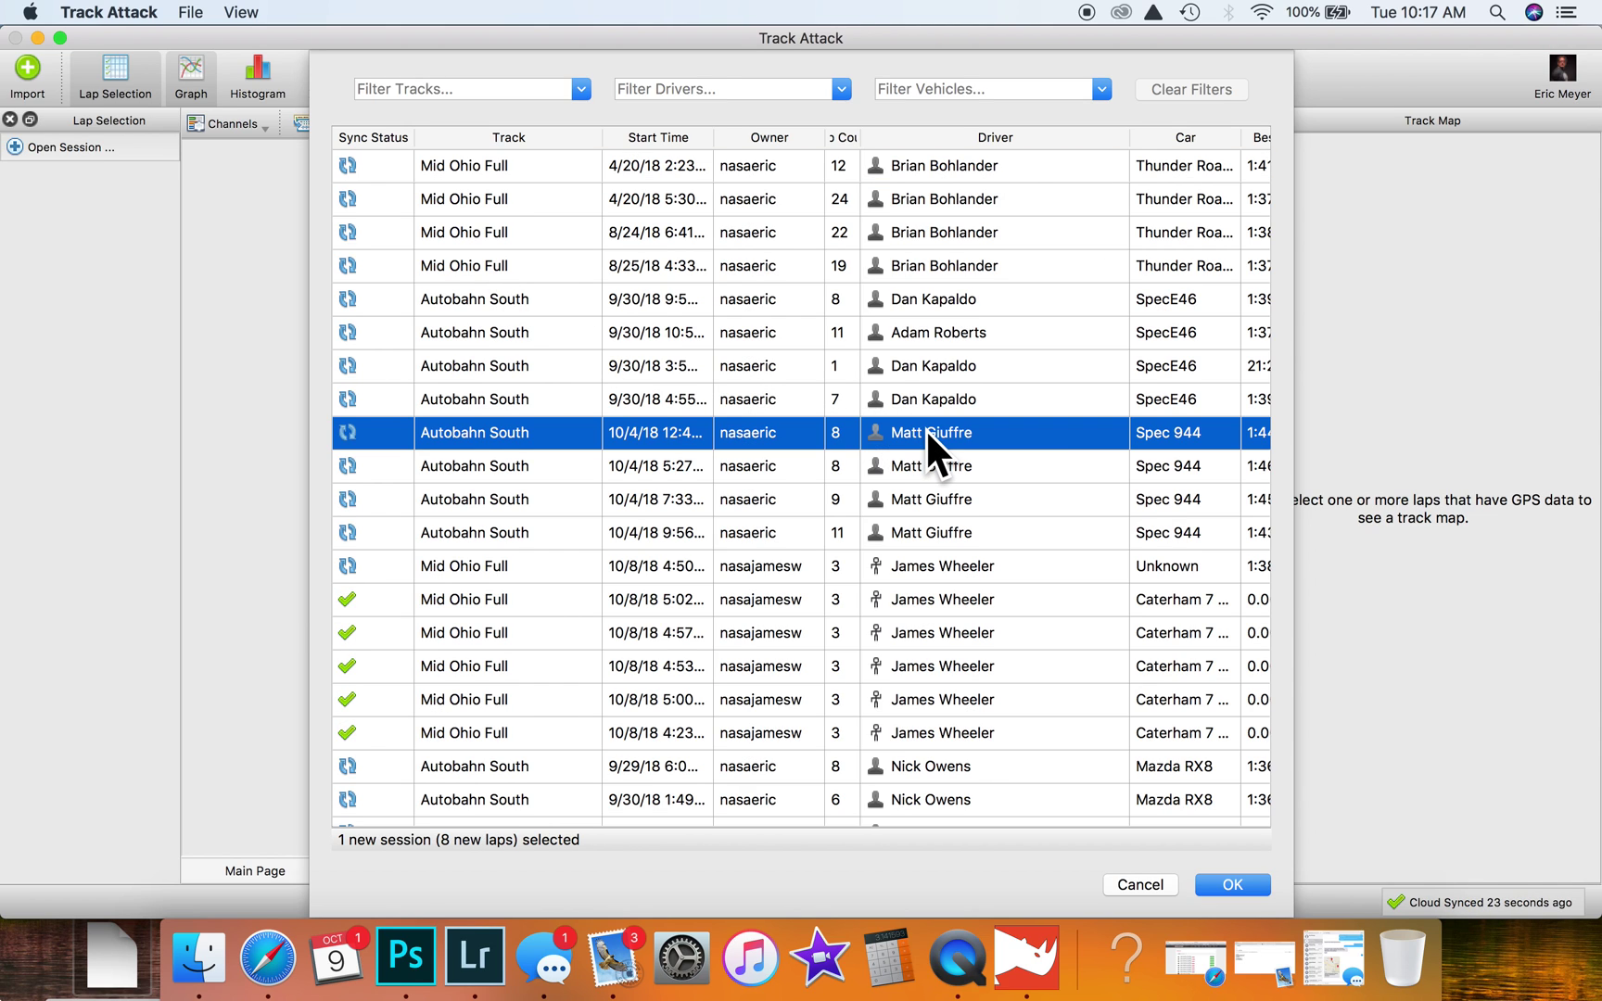
{"action": "key", "text": "shift+Down"}
{"action": "key", "text": "shift+Down"}
{"action": "key", "text": "shift+Down"}
{"action": "key", "text": "shift+Down"}
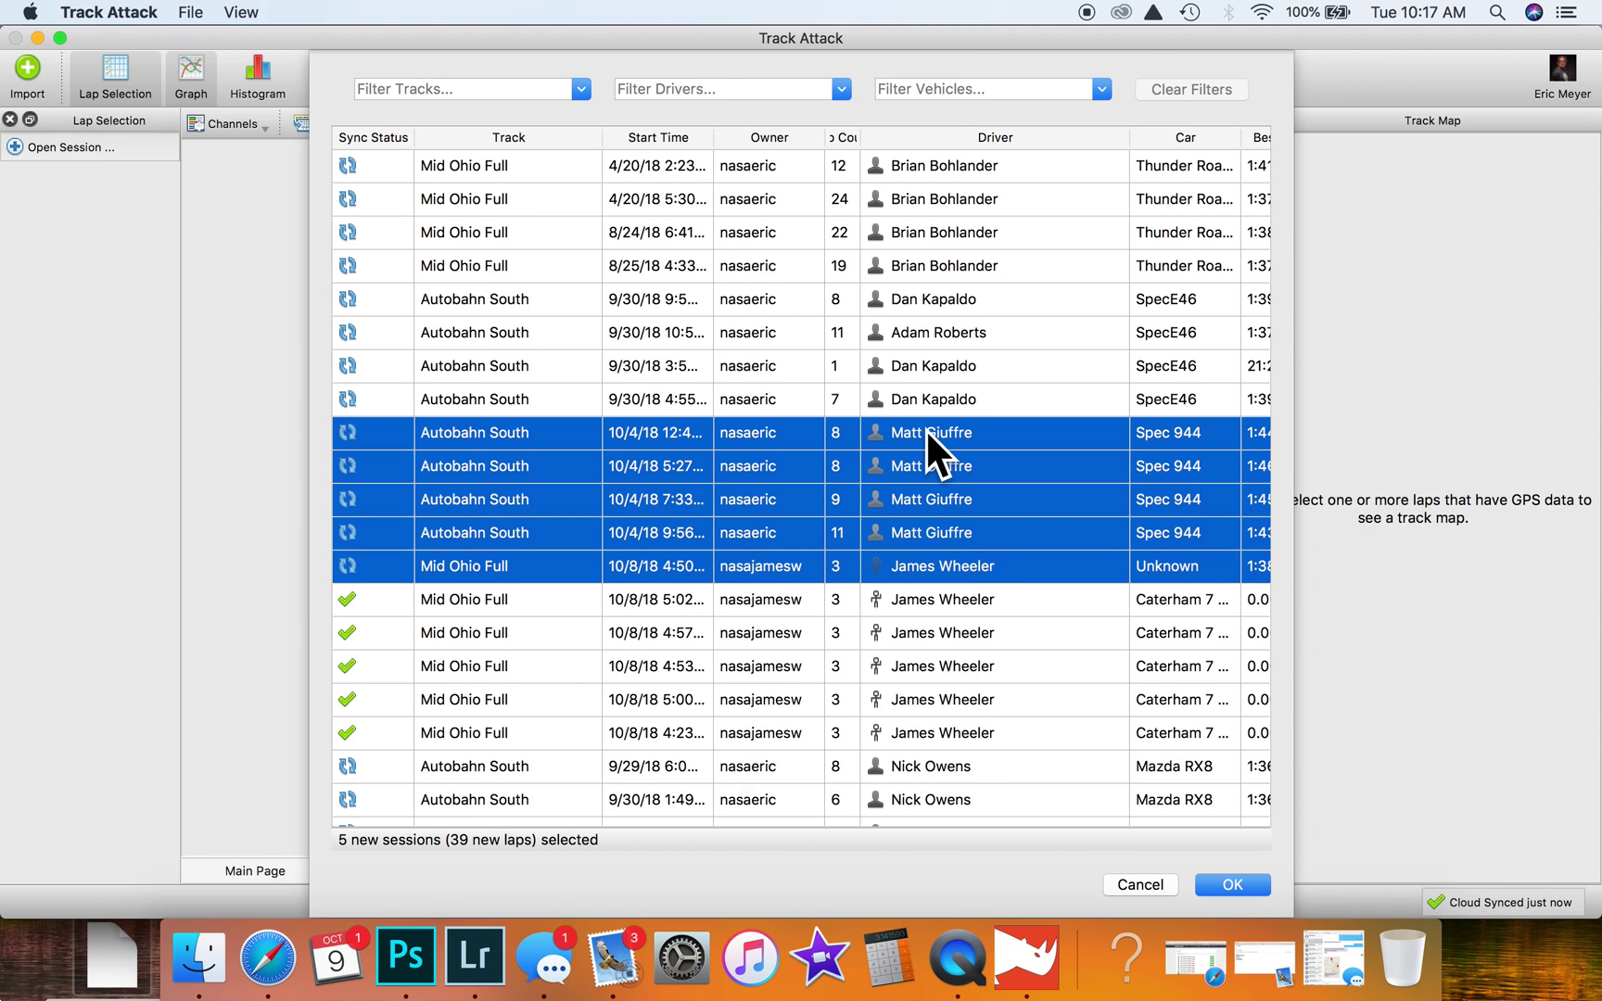
{"action": "key", "text": "shift+Up"}
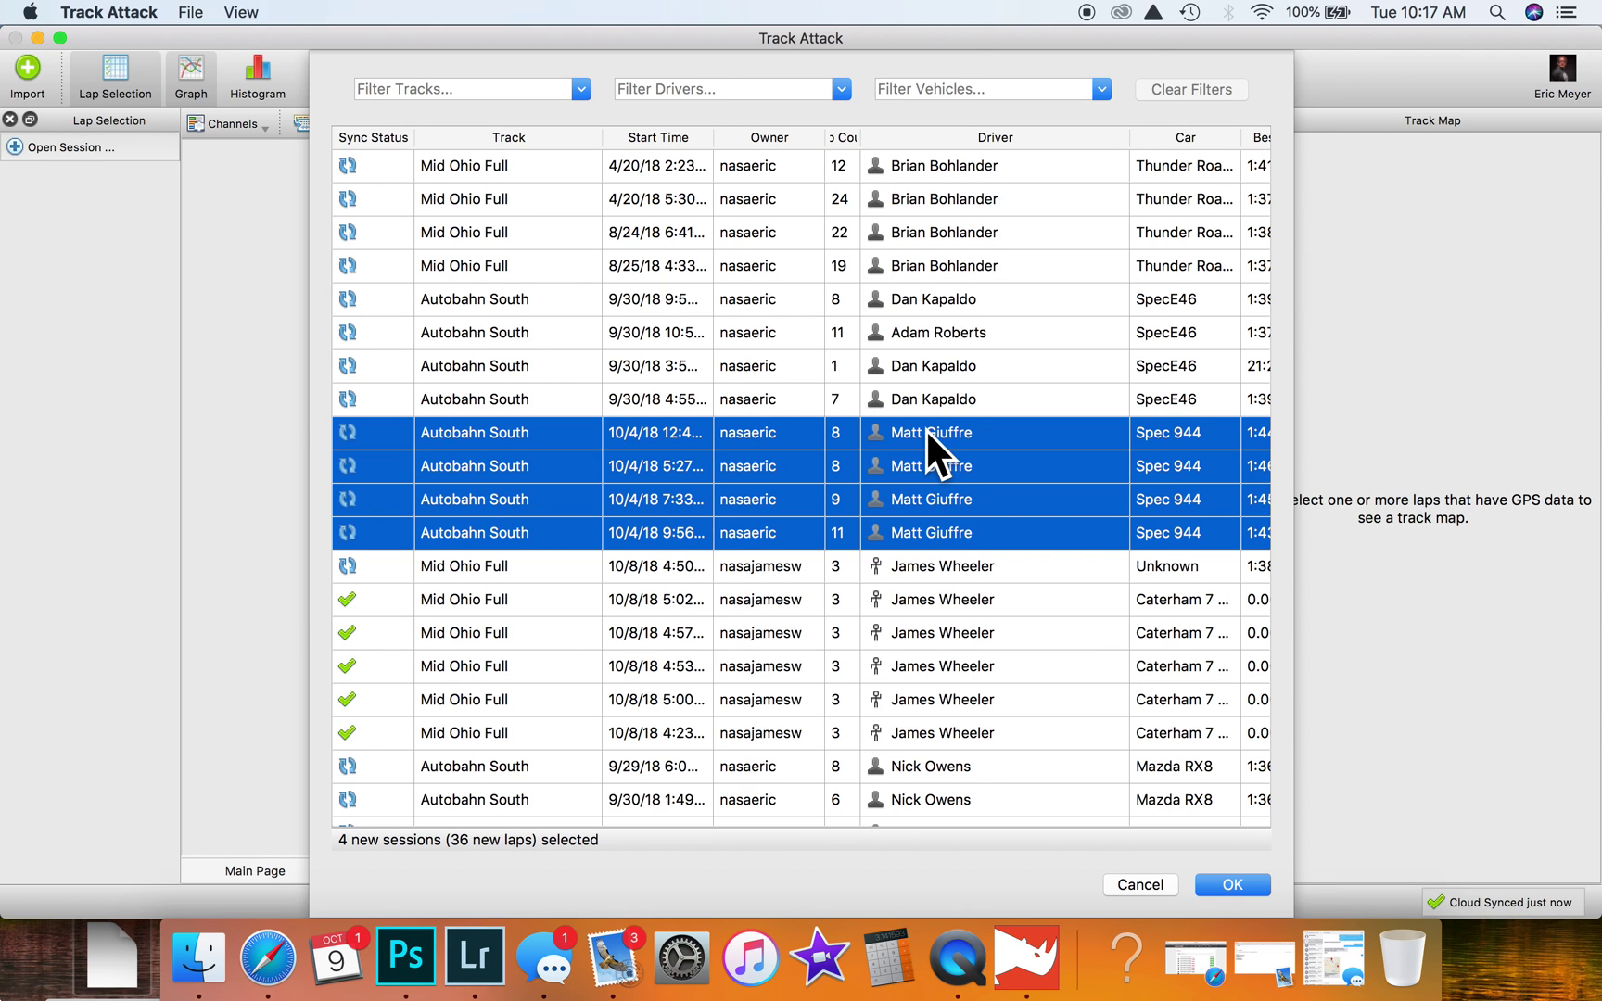
{"action": "left_click", "coordinate": [1233, 884]}
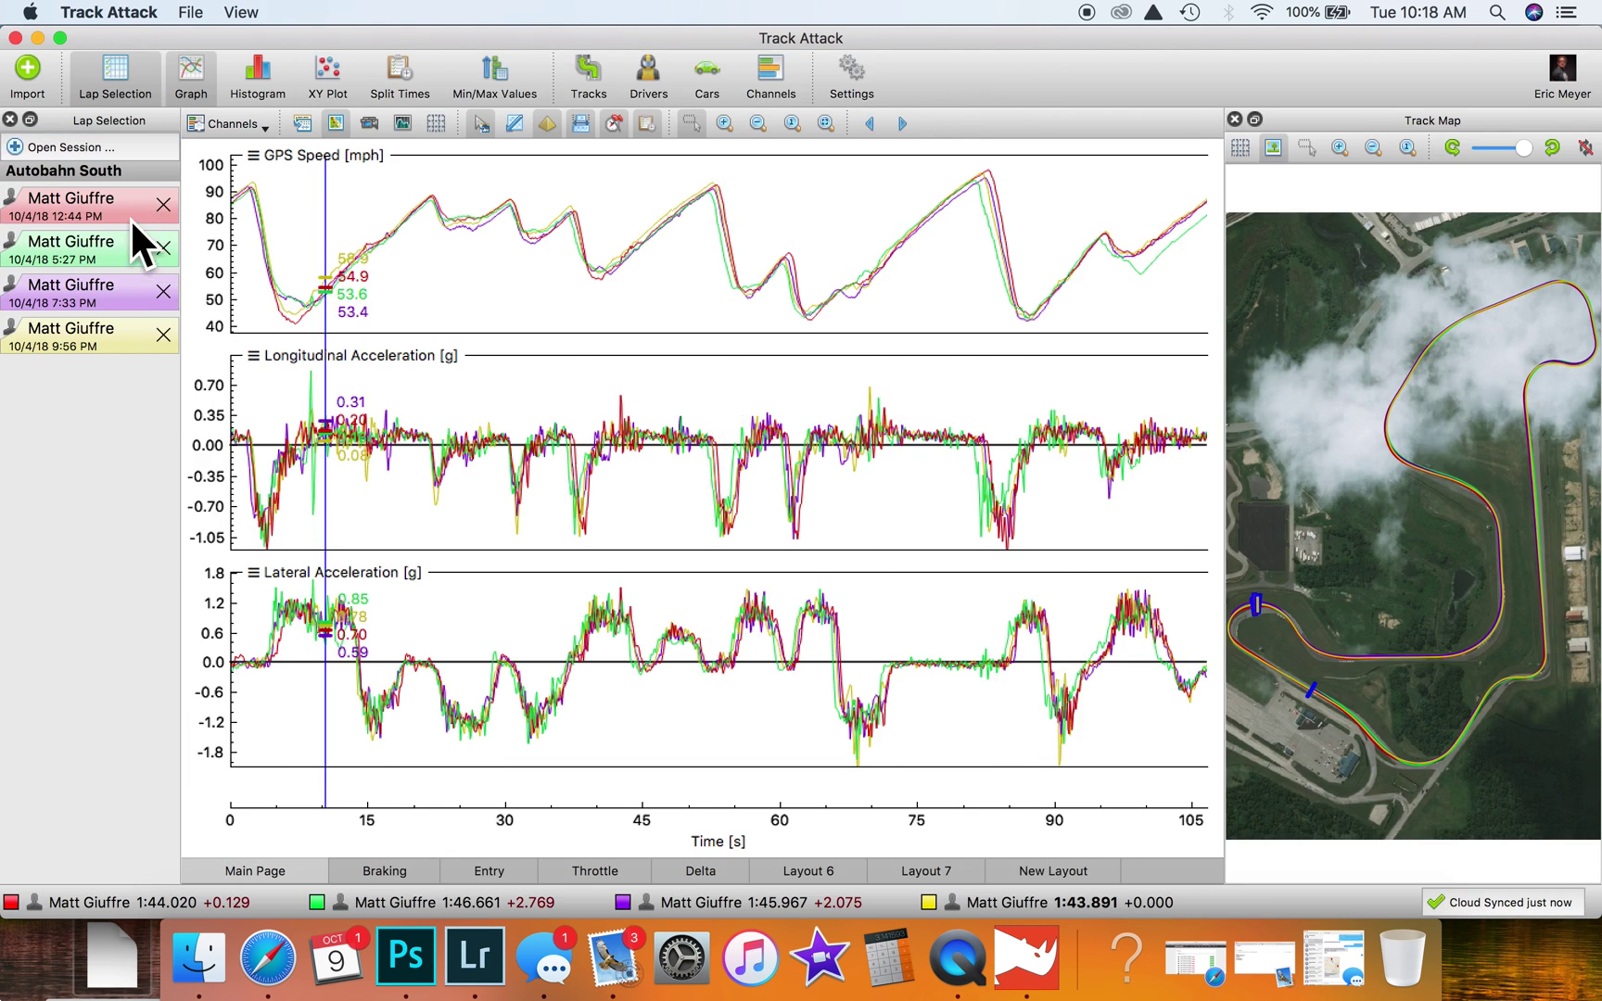
Look through the 10/4/18 12:44 PM session's laps, graphing lap 4 and returning to lap 5
{"action": "left_click", "coordinate": [90, 192]}
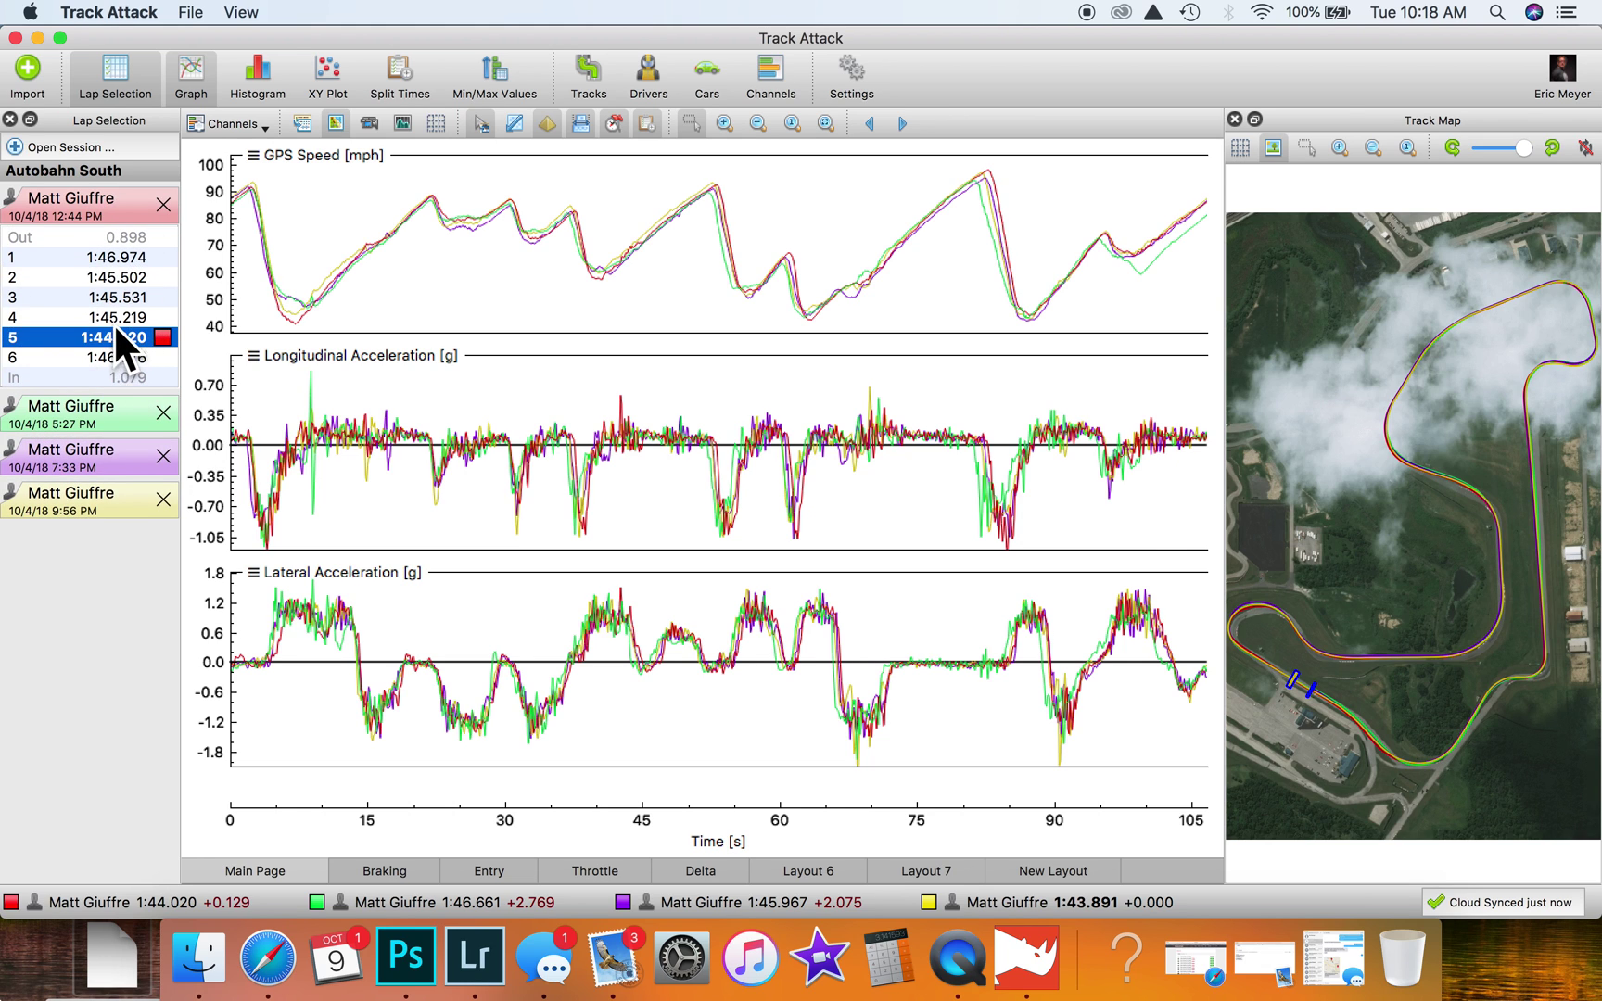
{"action": "key", "text": "Up"}
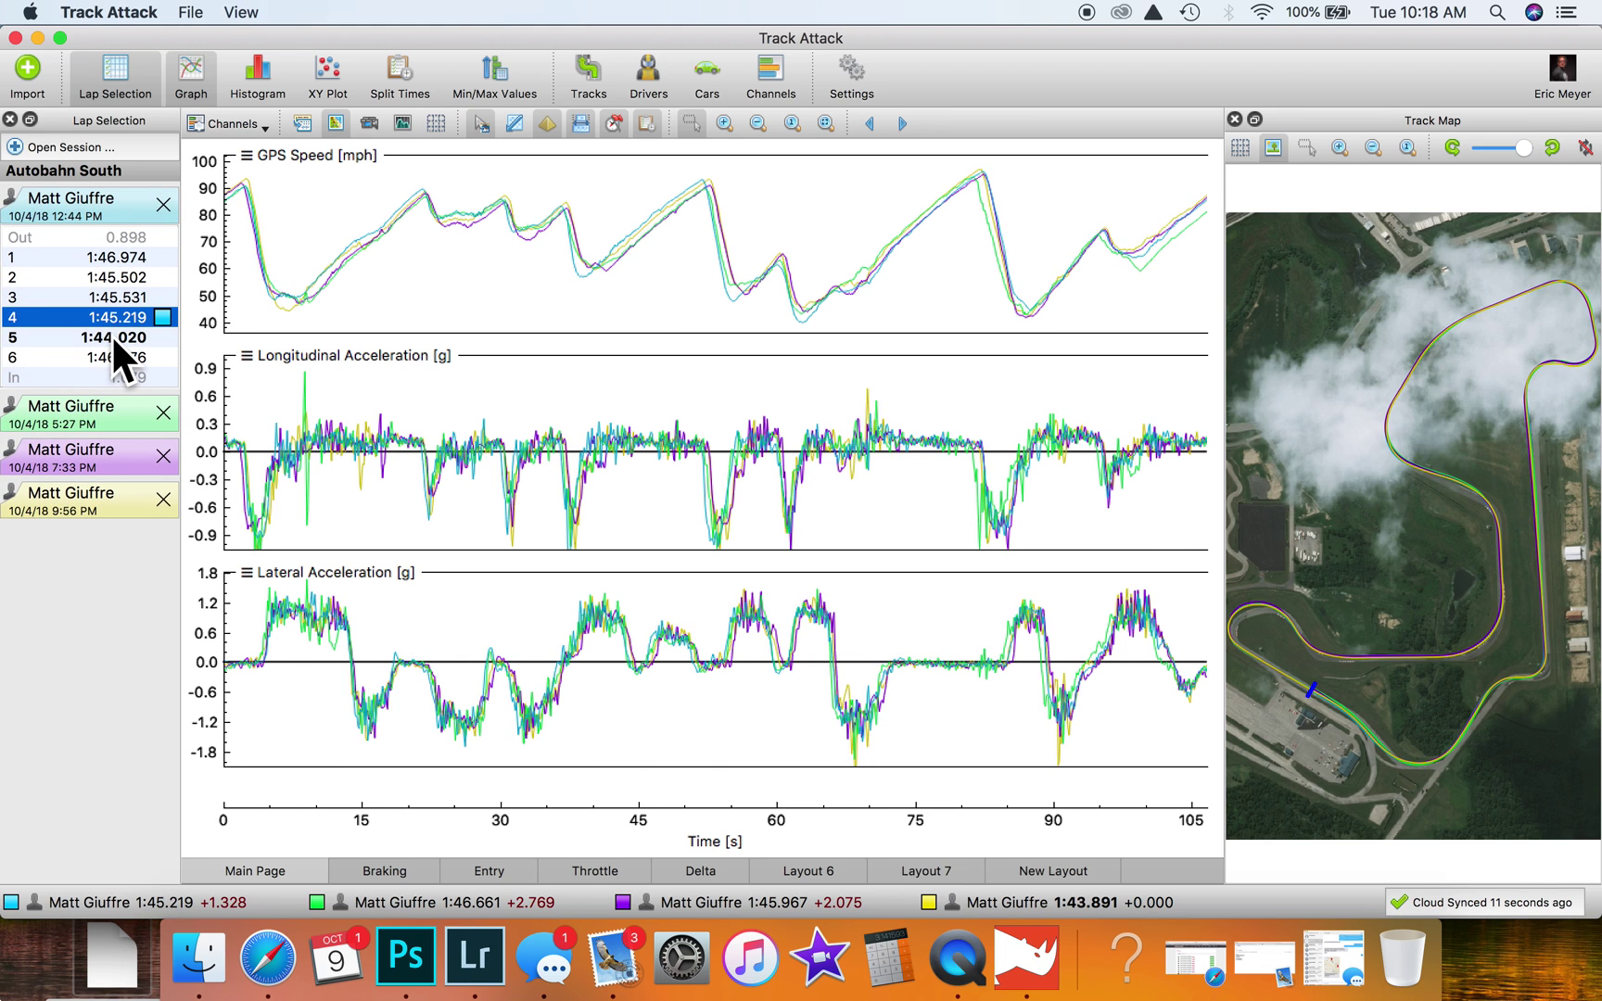
{"action": "left_click", "coordinate": [111, 335]}
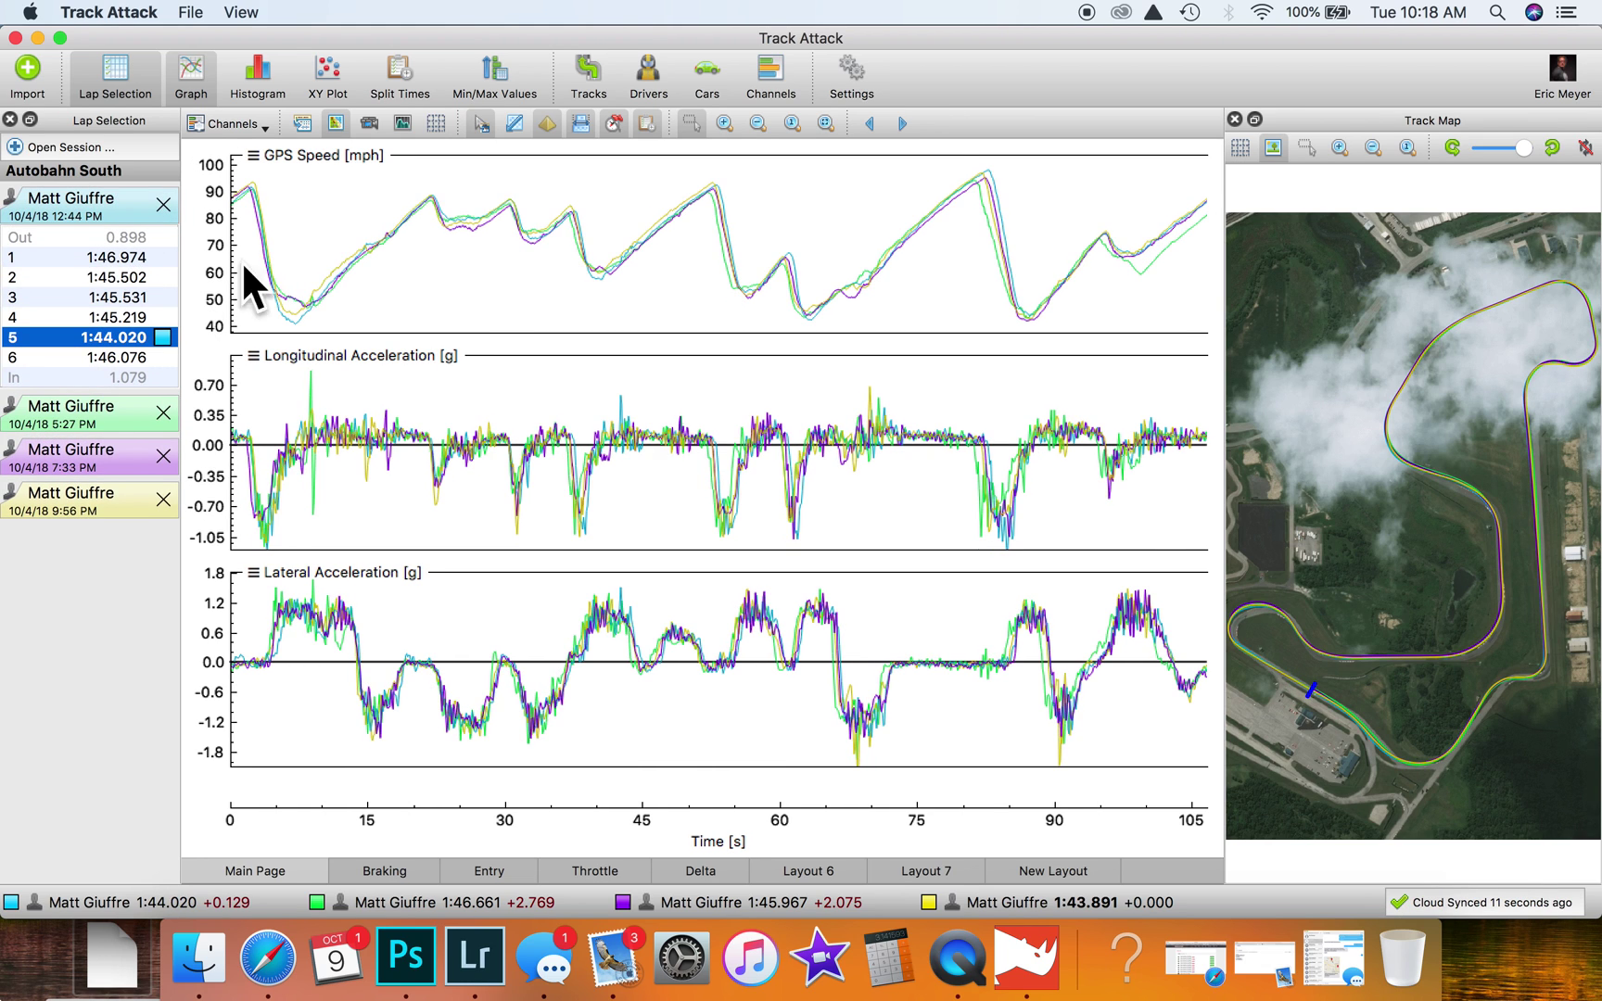
{"action": "left_click", "coordinate": [126, 196]}
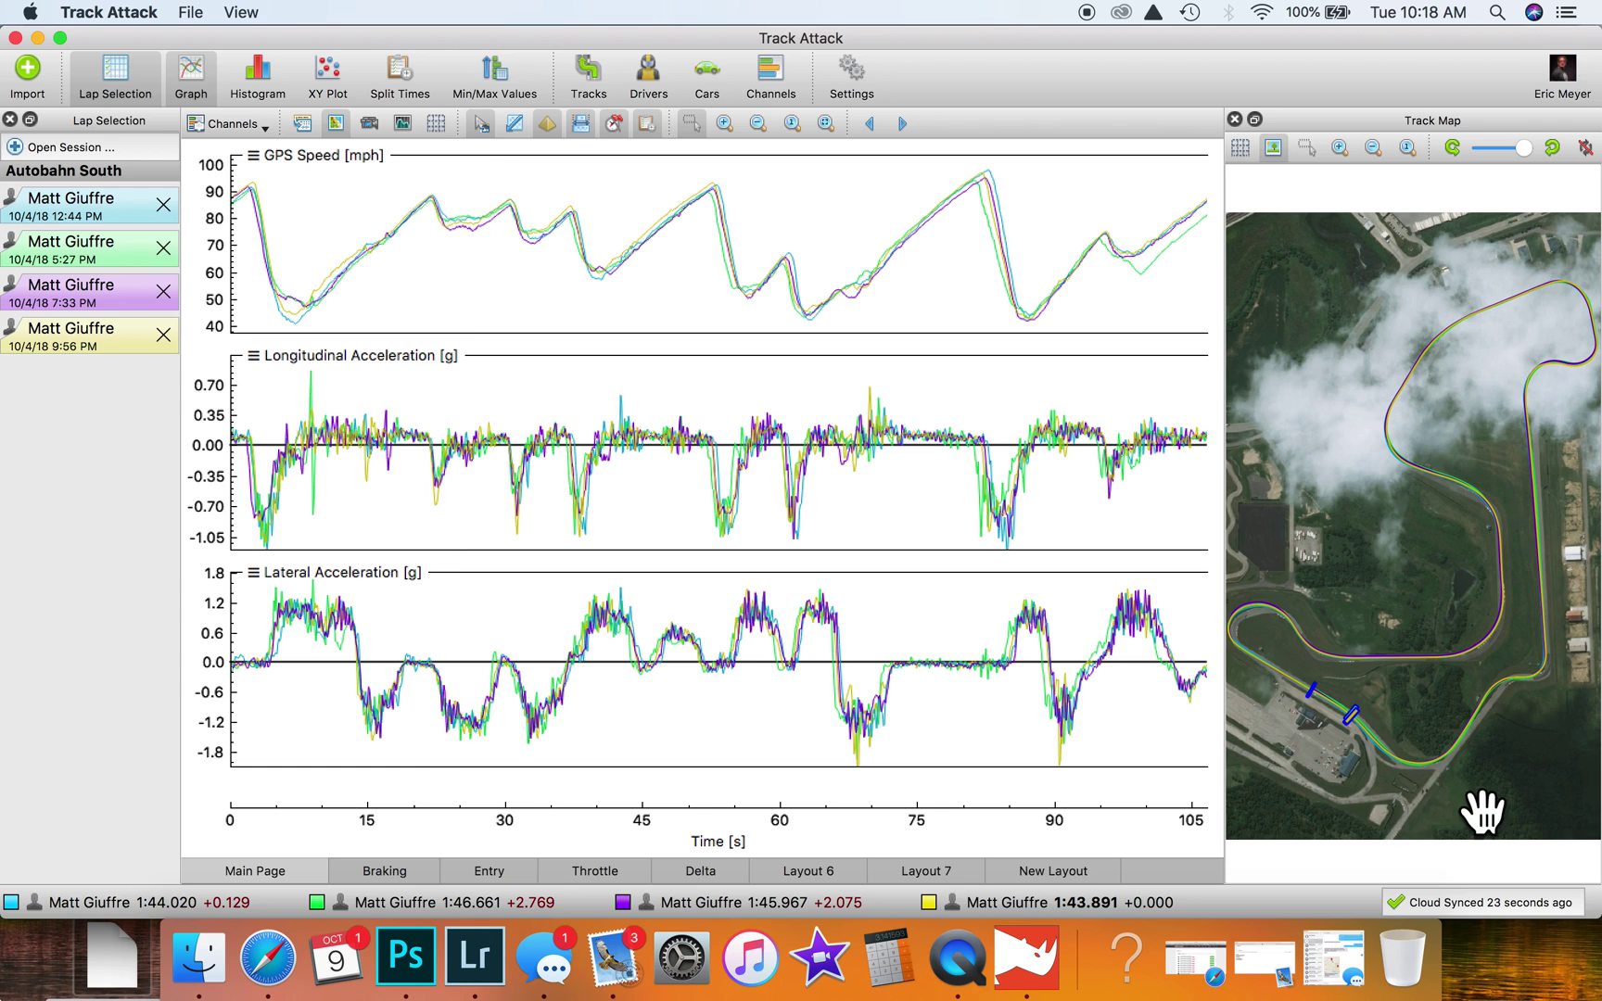
Start a cloud sync and turn off the satellite image behind the track map
{"action": "left_click", "coordinate": [1451, 874]}
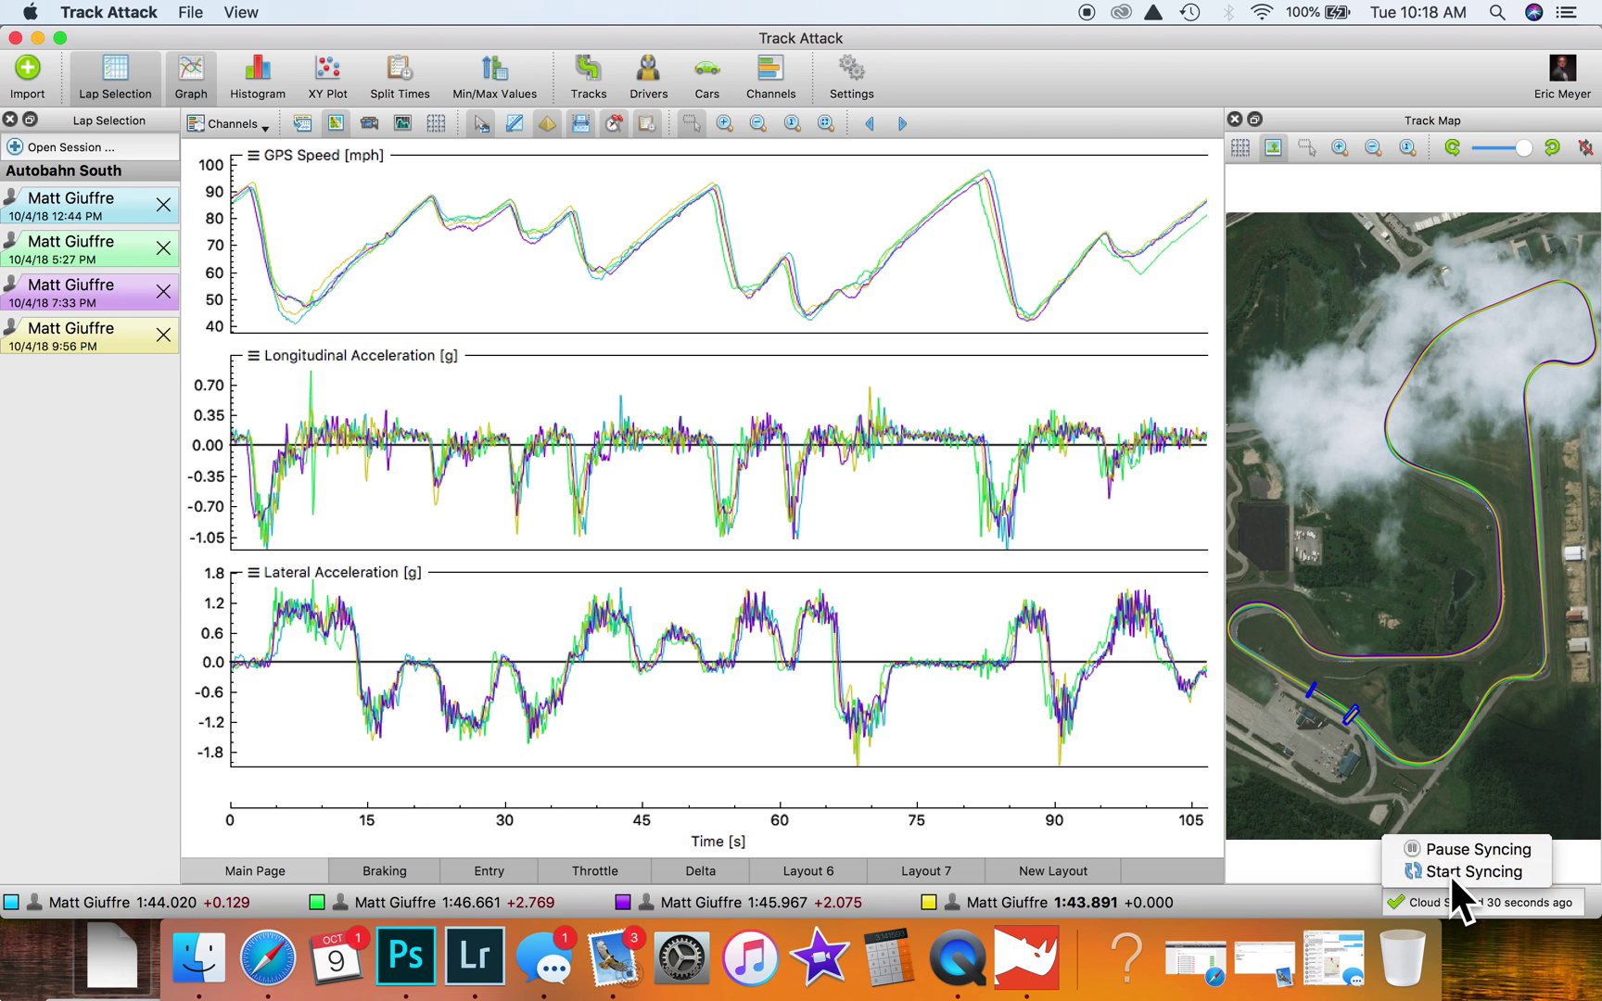
{"action": "left_click", "coordinate": [1451, 876]}
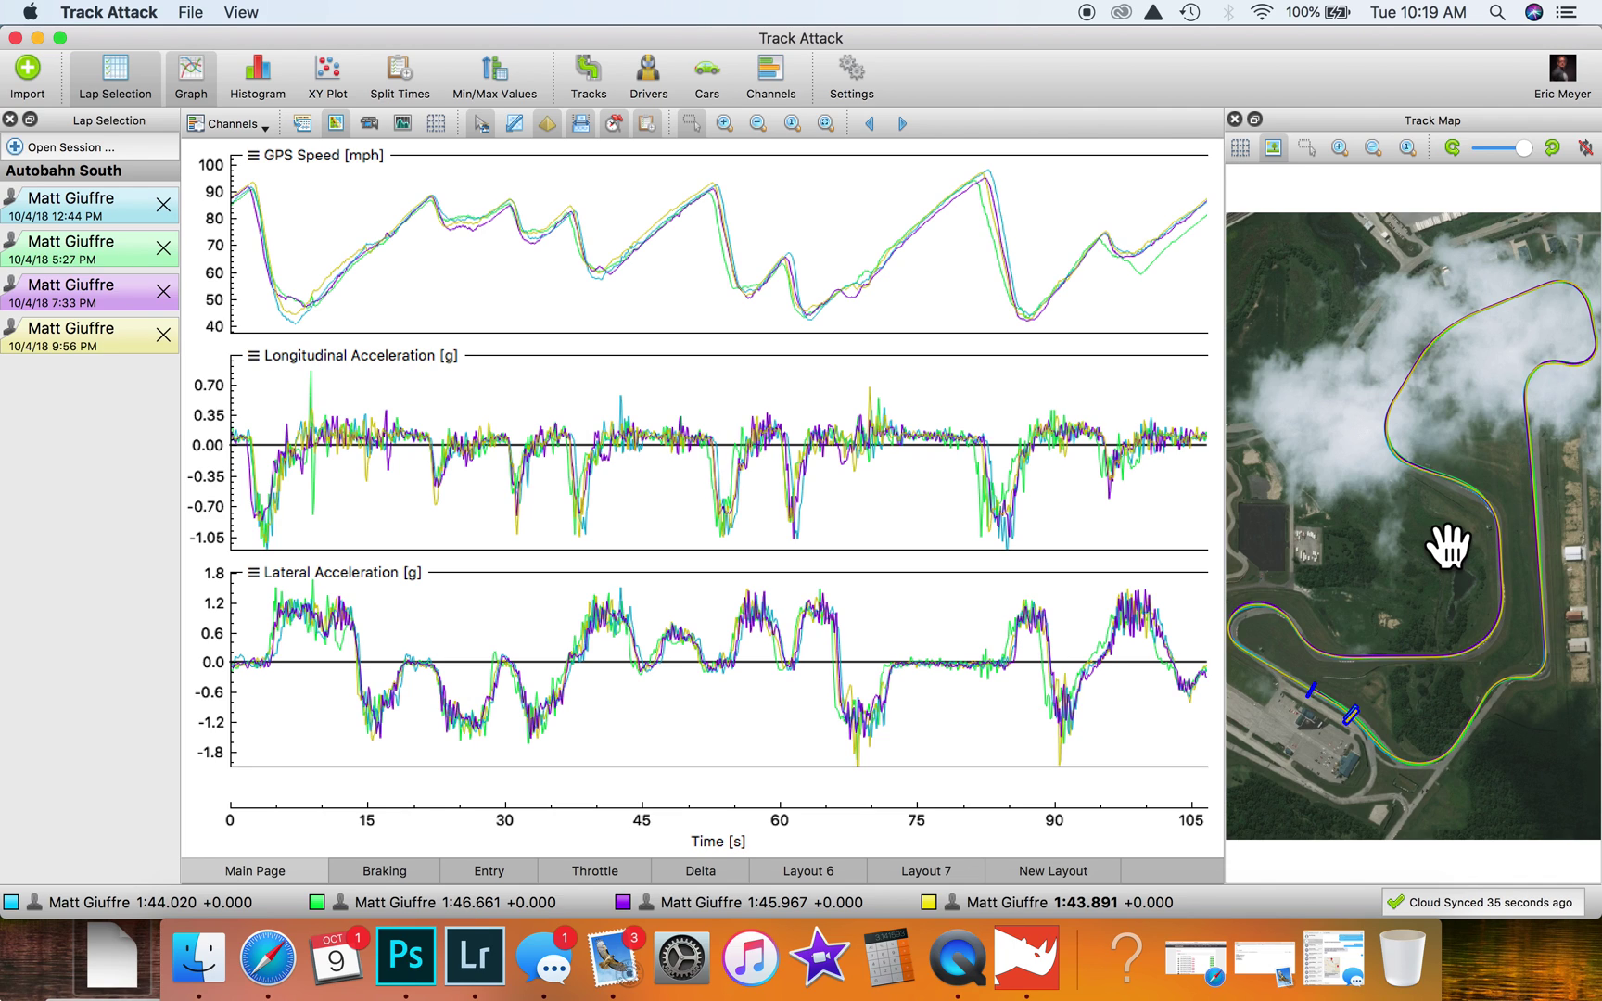
{"action": "left_click", "coordinate": [1276, 144]}
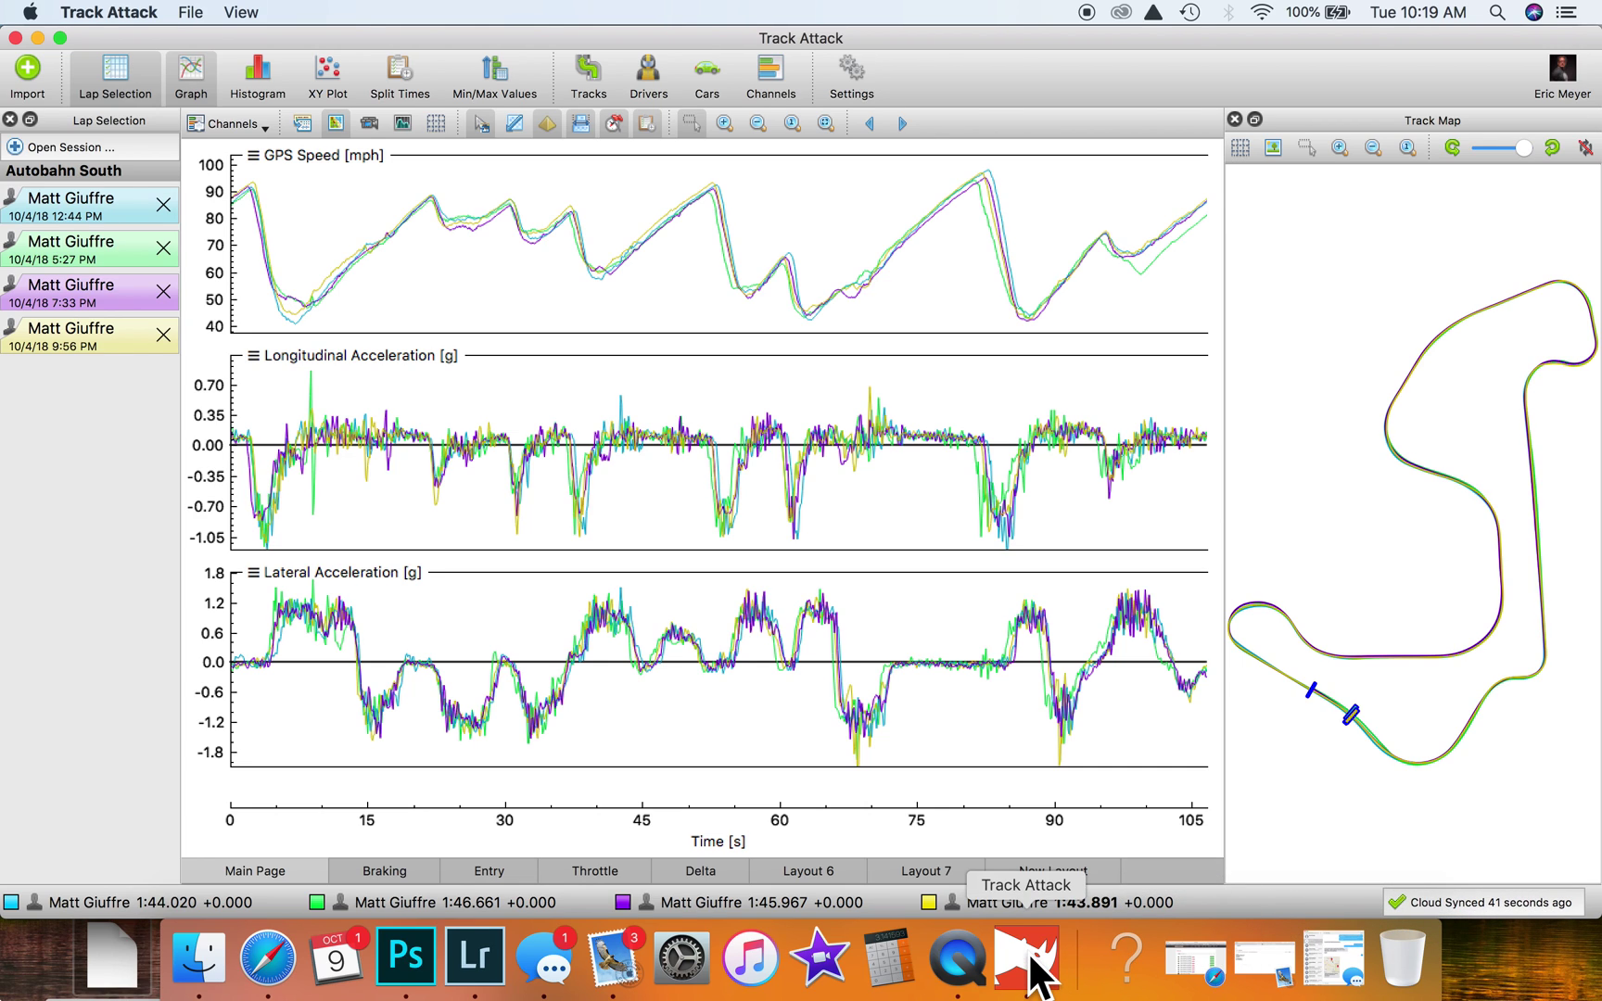
Switch to Safari and view the lap details of the 11-lap Autobahn_CC session from 10/4/2018 on the website
{"action": "left_click", "coordinate": [274, 962]}
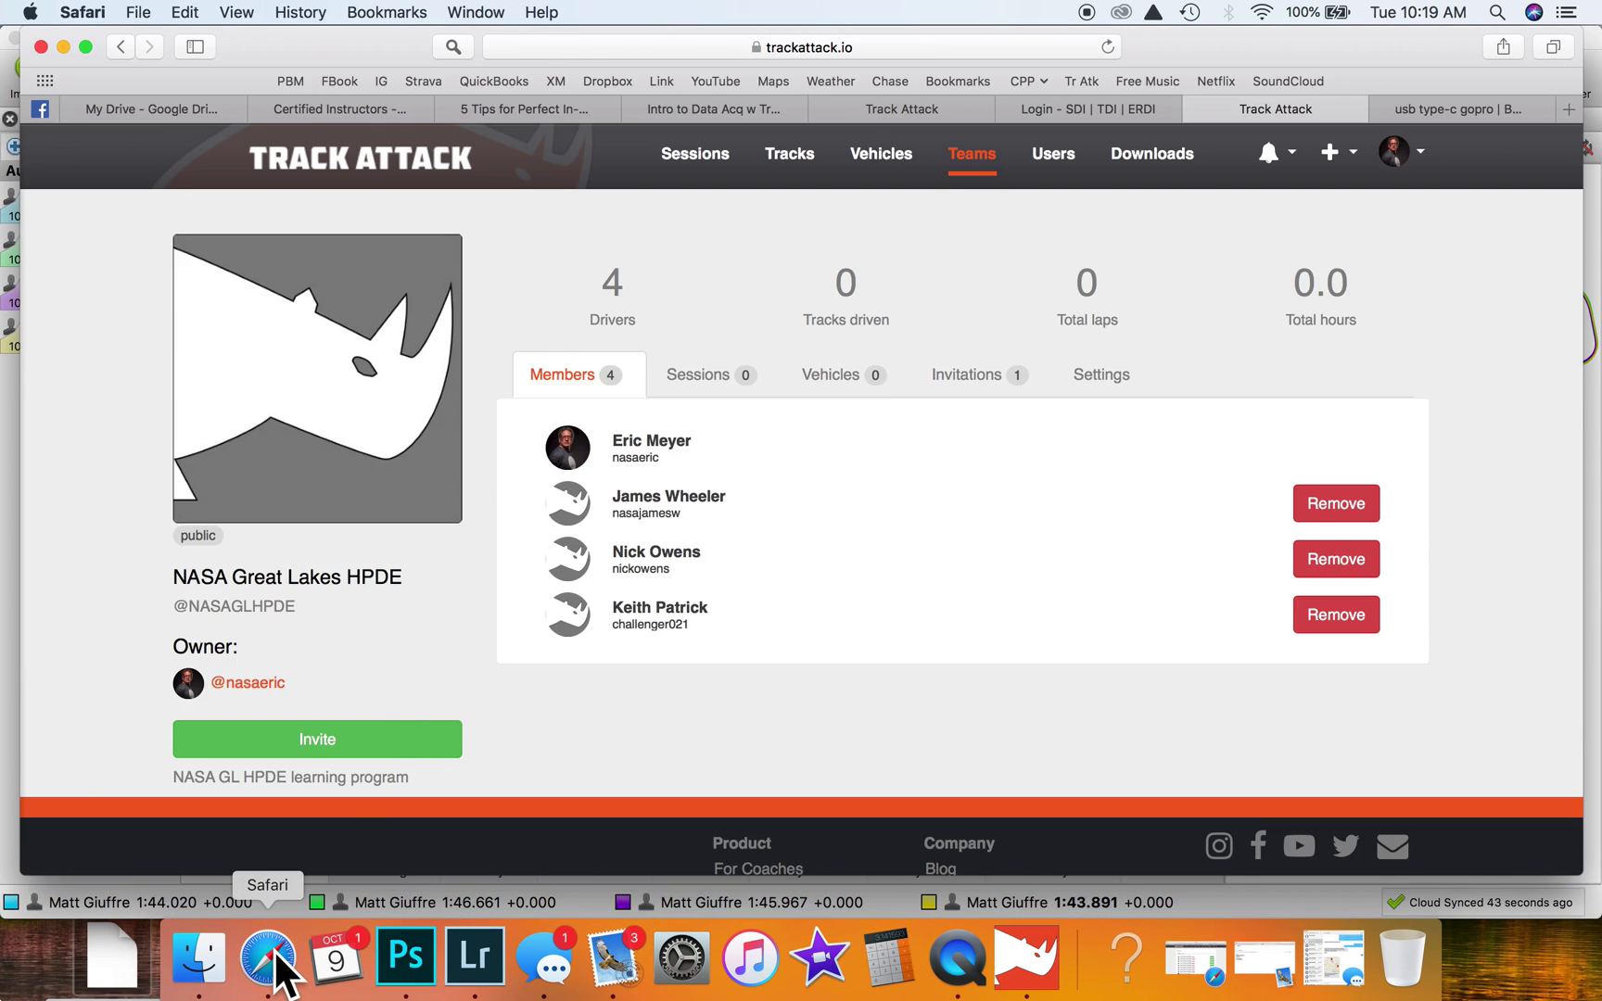
{"action": "left_click", "coordinate": [692, 160]}
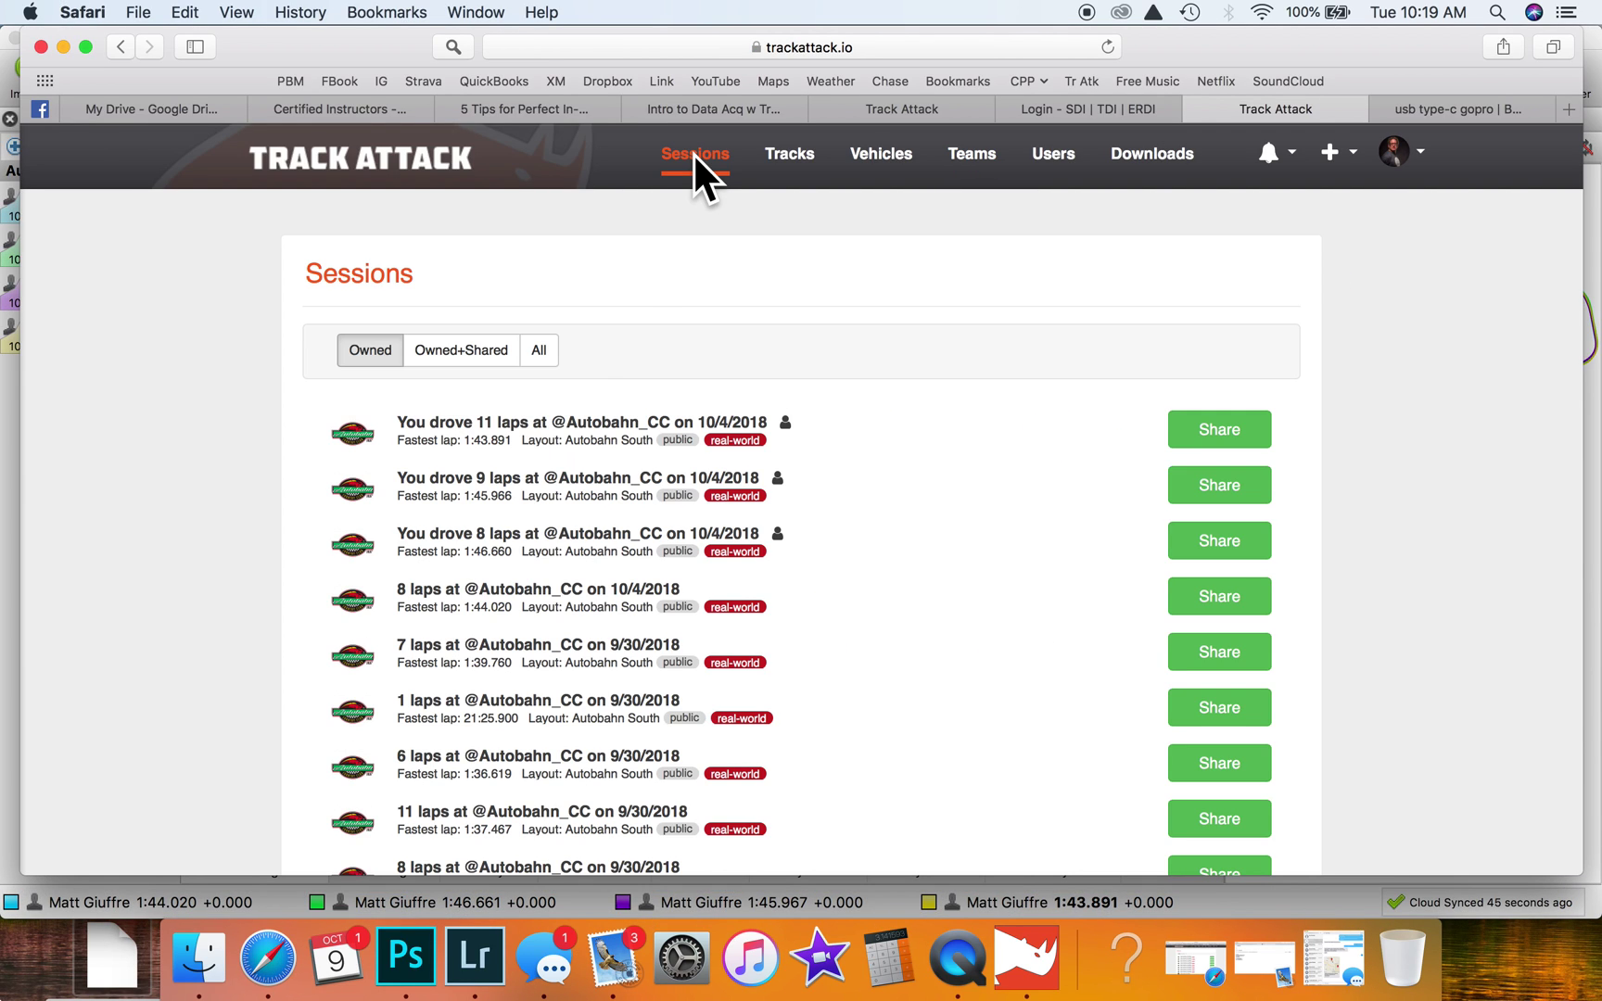
{"action": "left_click", "coordinate": [420, 424]}
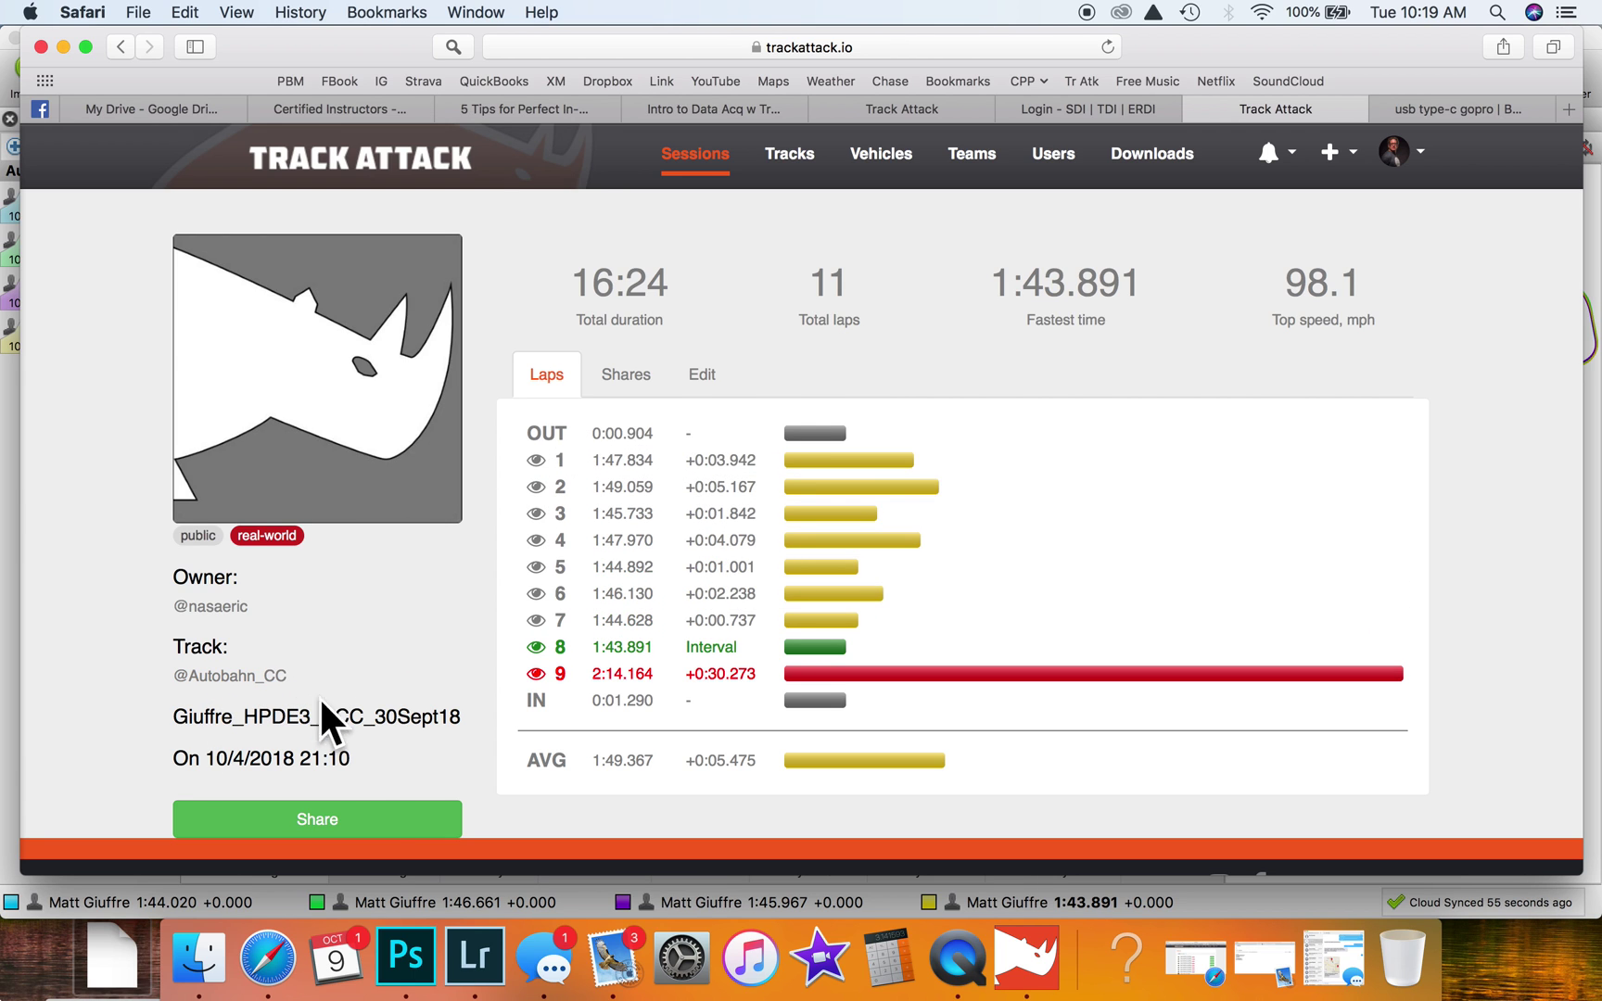
{"action": "scroll", "coordinate": [374, 776], "scroll_direction": "down", "scroll_amount": 2}
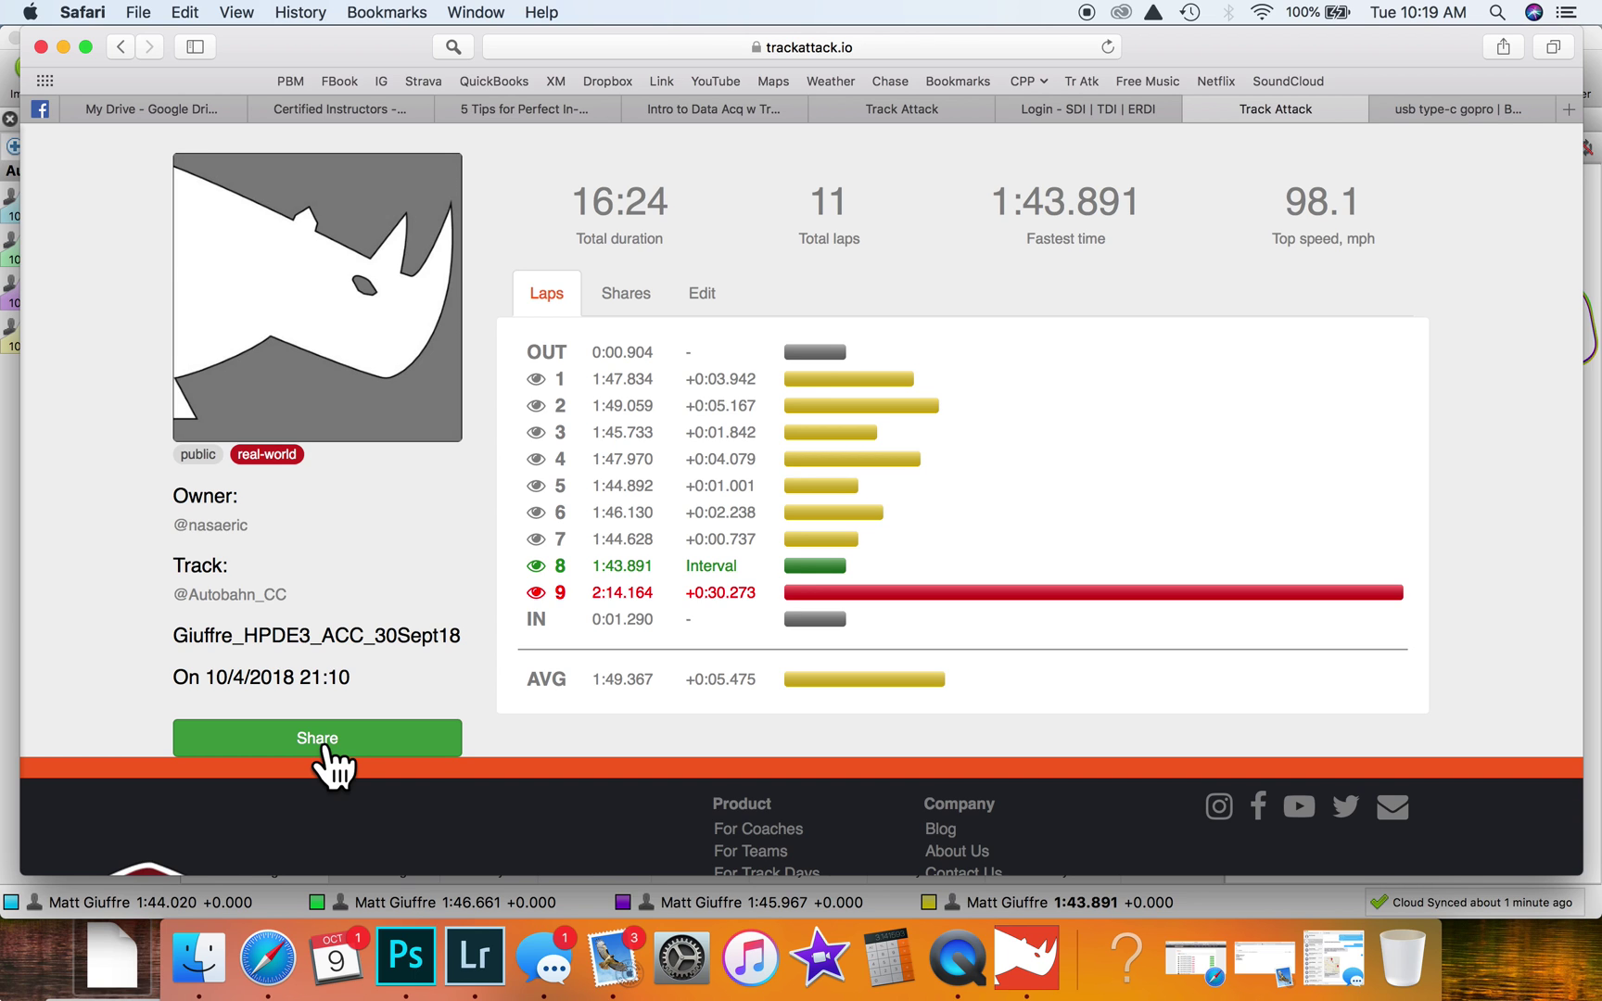
Open the session's sharing form, search for a recipient by handle and clear the search
{"action": "left_click", "coordinate": [336, 747]}
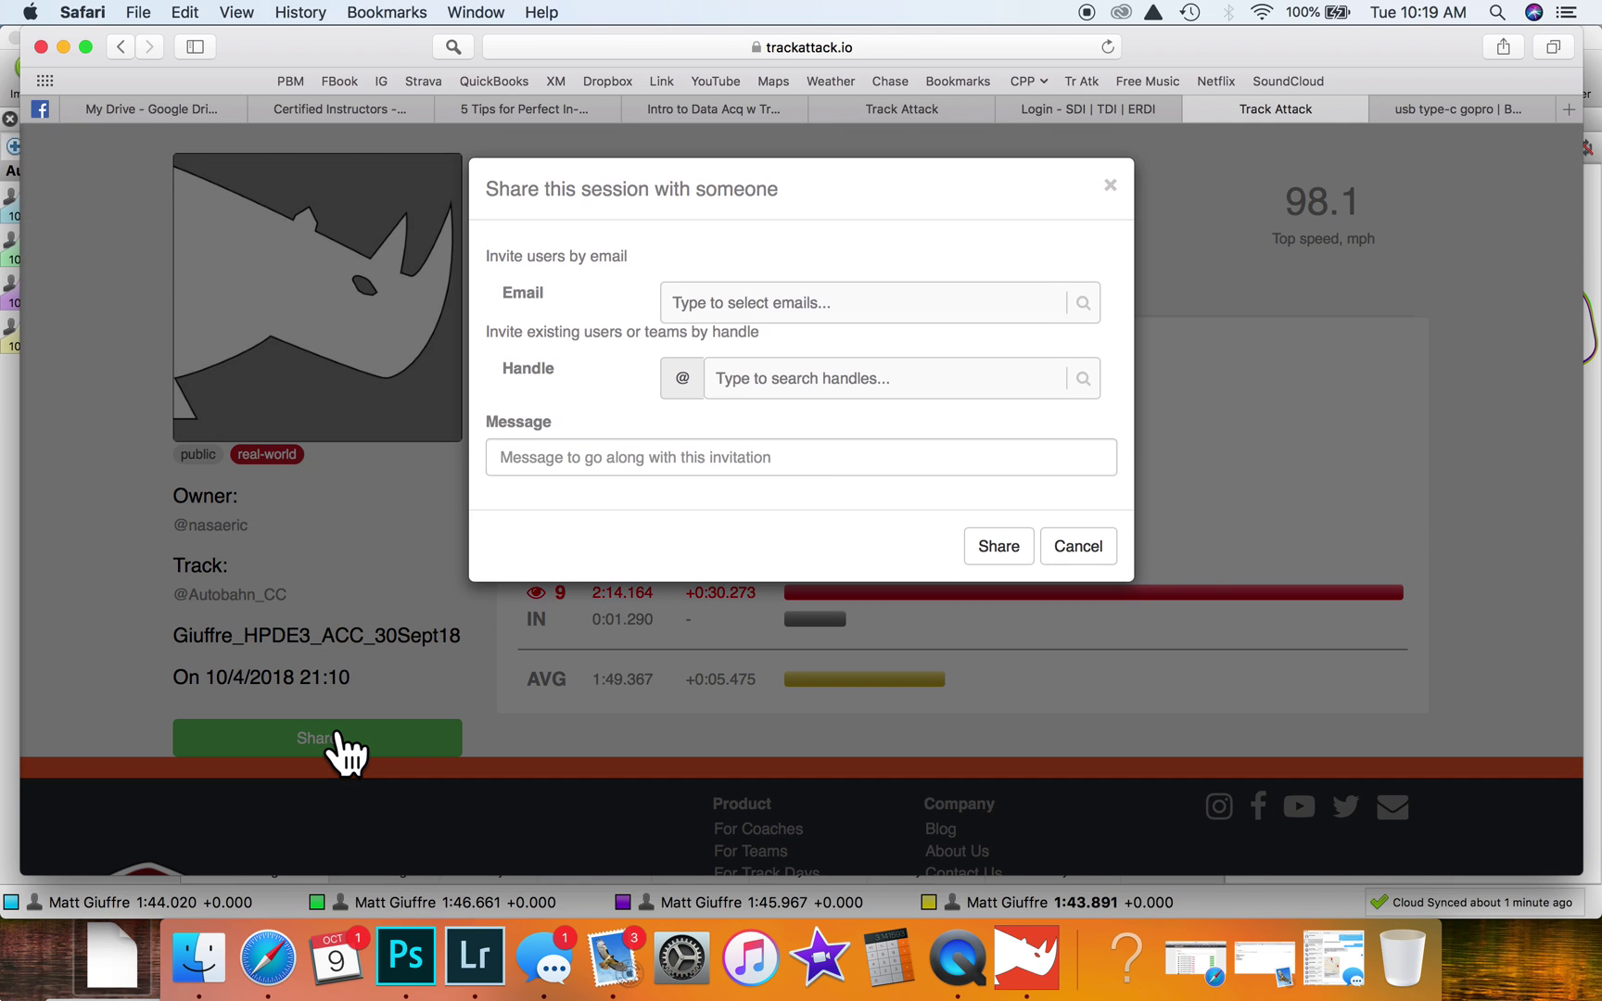
{"action": "left_click", "coordinate": [790, 374]}
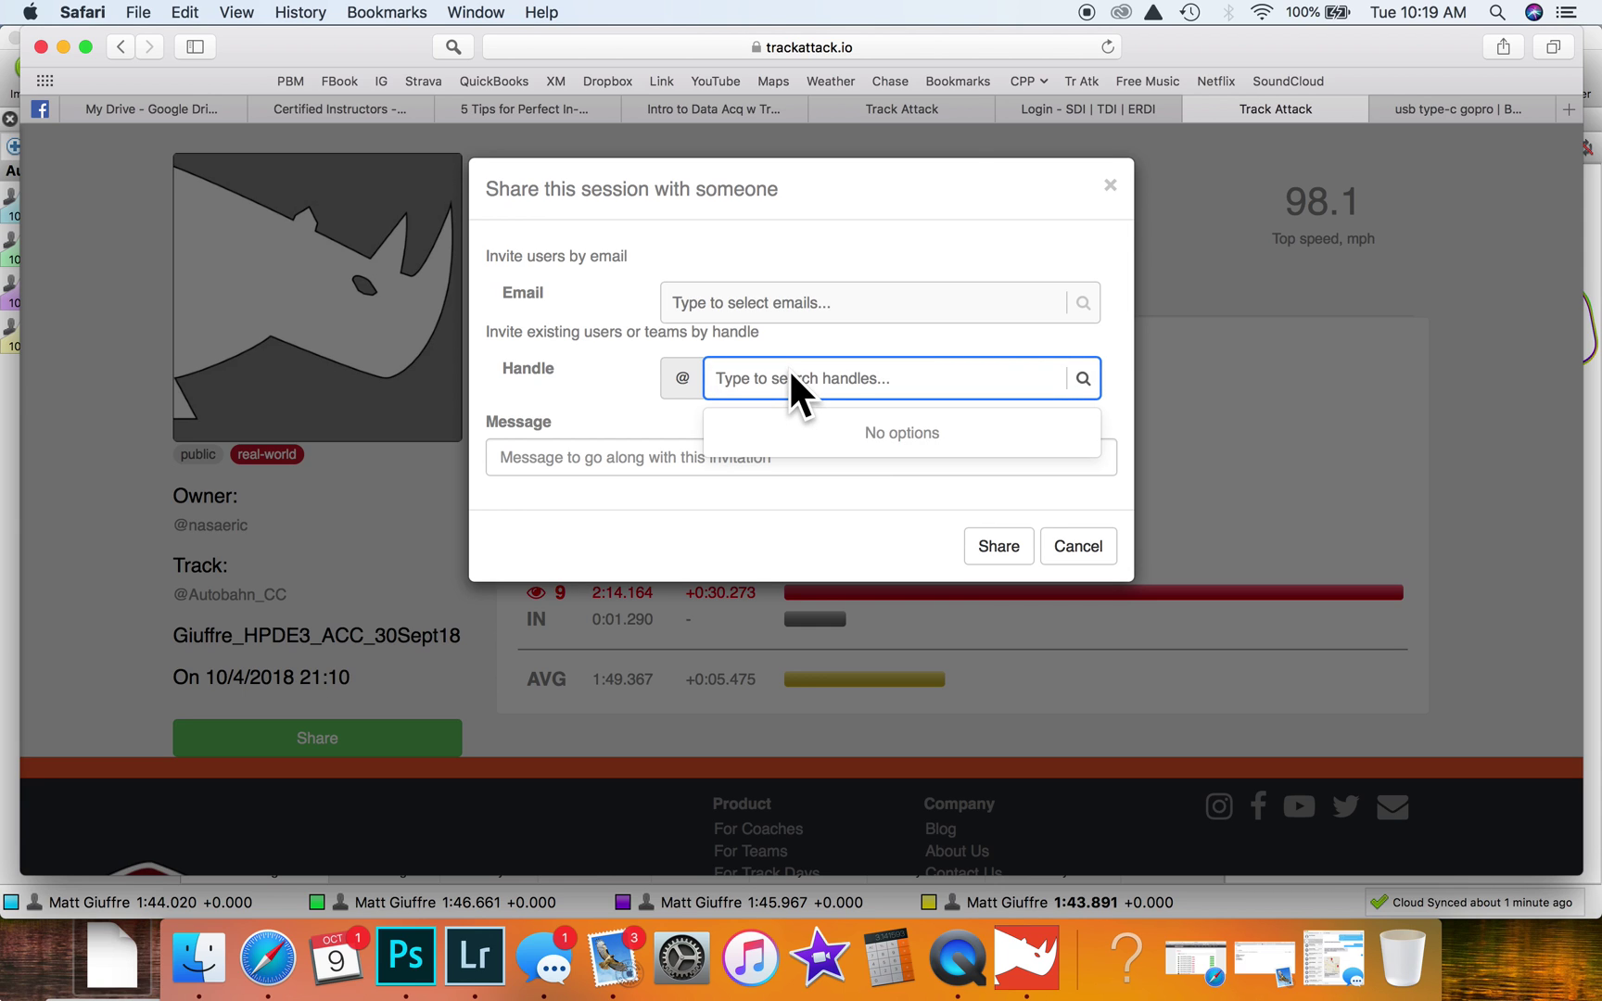
{"action": "type", "text": "dere"}
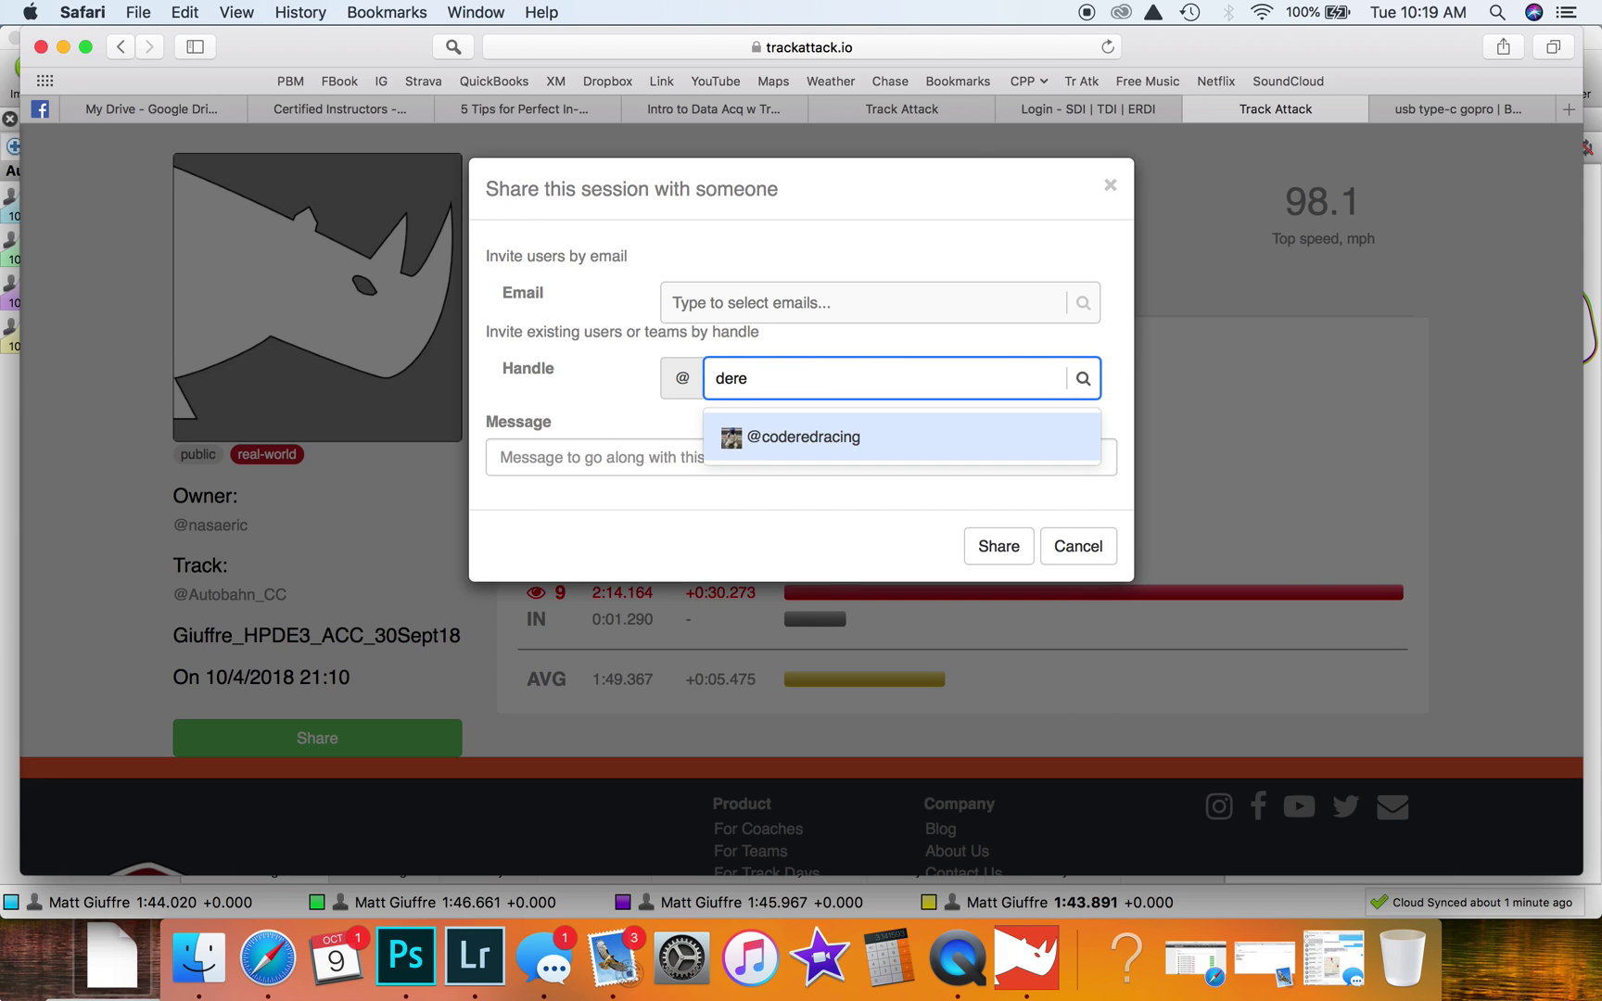
{"action": "key", "text": "BackSpace"}
{"action": "type", "text": "rek"}
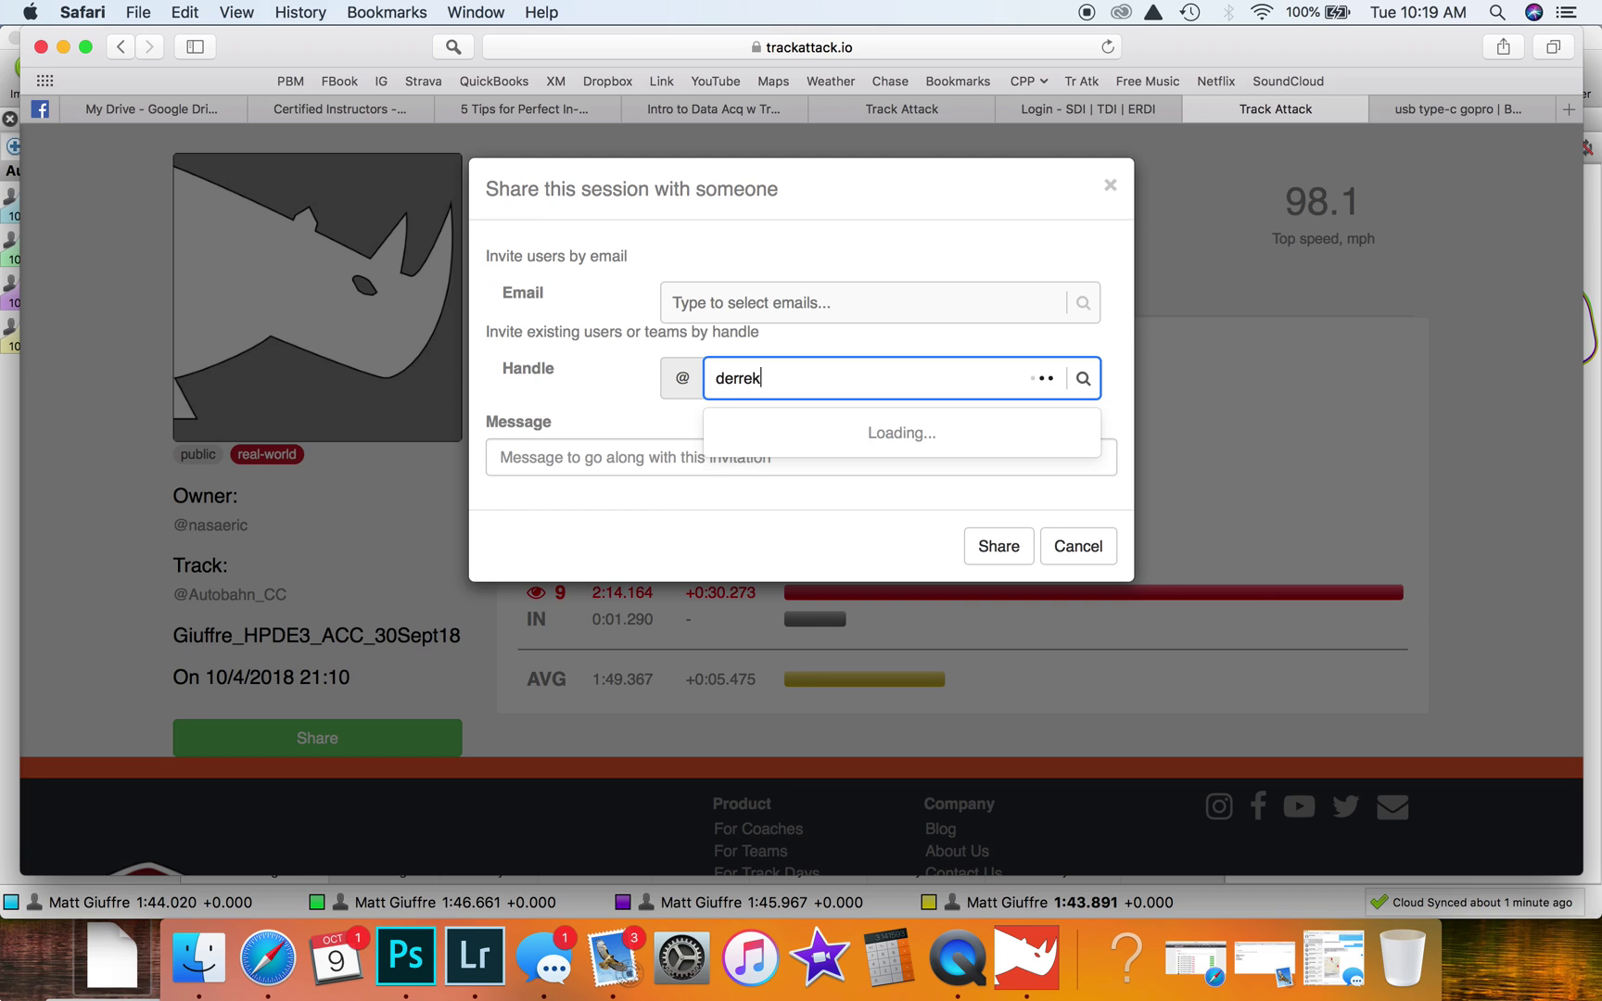
{"action": "type", "text": "mo"}
{"action": "key", "text": "BackSpace"}
{"action": "key", "text": "BackSpace"}
{"action": "key", "text": "BackSpace"}
{"action": "key", "text": "BackSpace"}
{"action": "key", "text": "BackSpace"}
{"action": "key", "text": "BackSpace"}
{"action": "key", "text": "BackSpace"}
{"action": "key", "text": "BackSpace"}
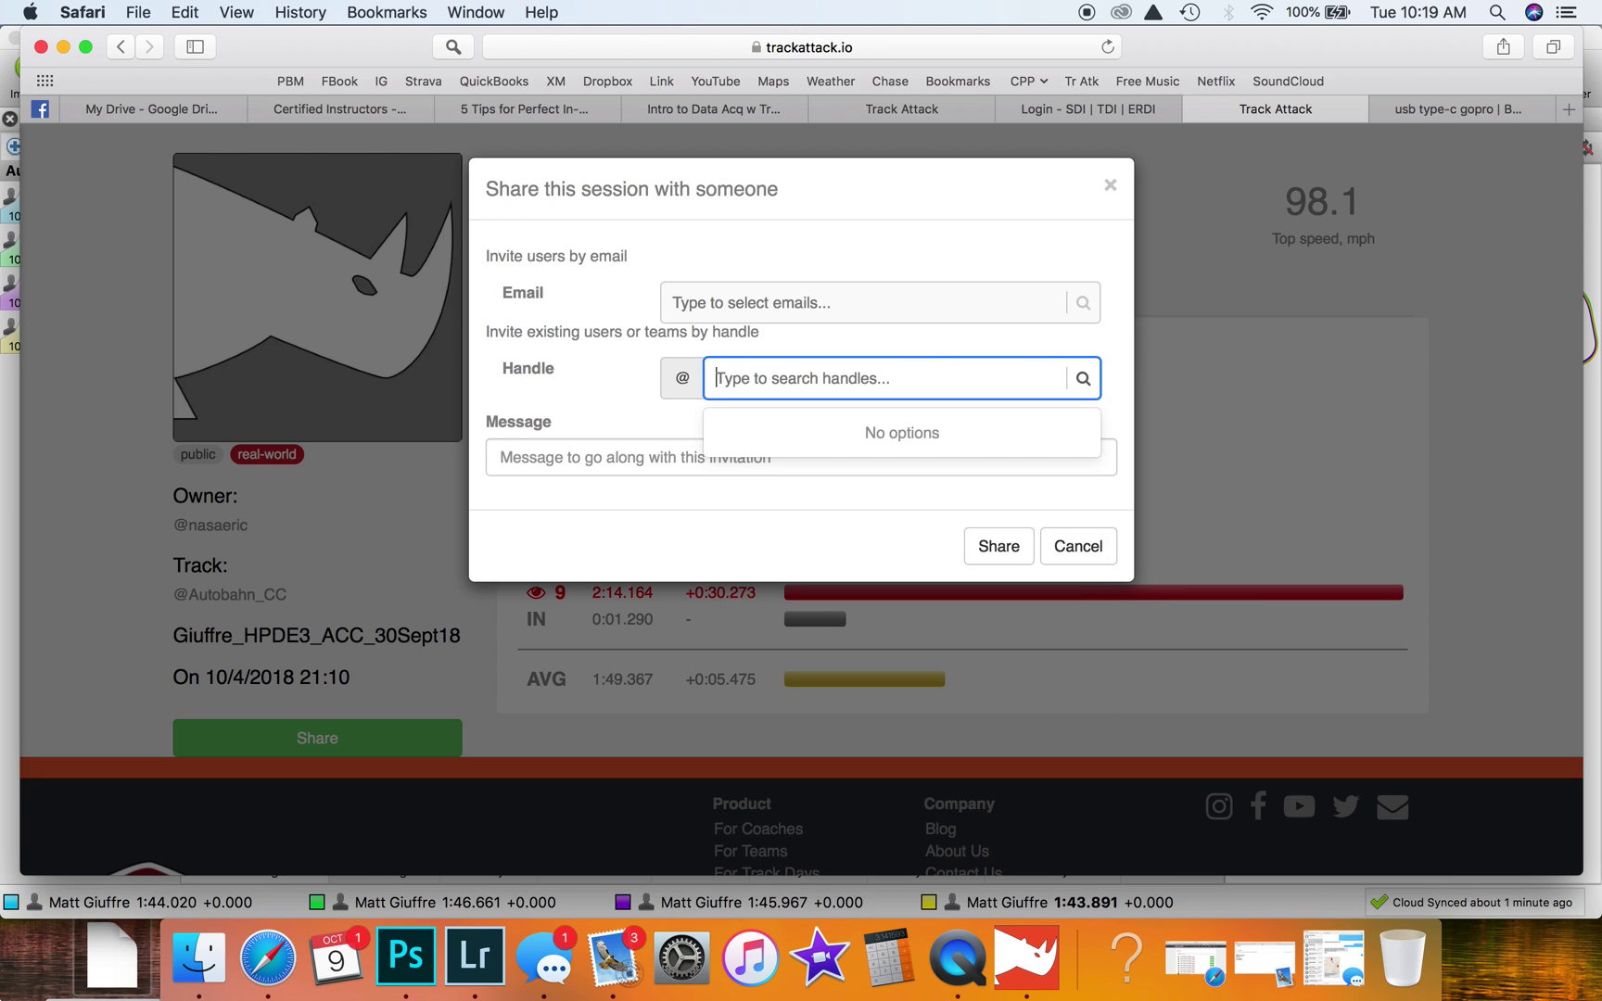
Search for a team member's handle starting with "nasa" and cancel sharing the session
{"action": "type", "text": "s"}
{"action": "key", "text": "BackSpace"}
{"action": "type", "text": "nasaja"}
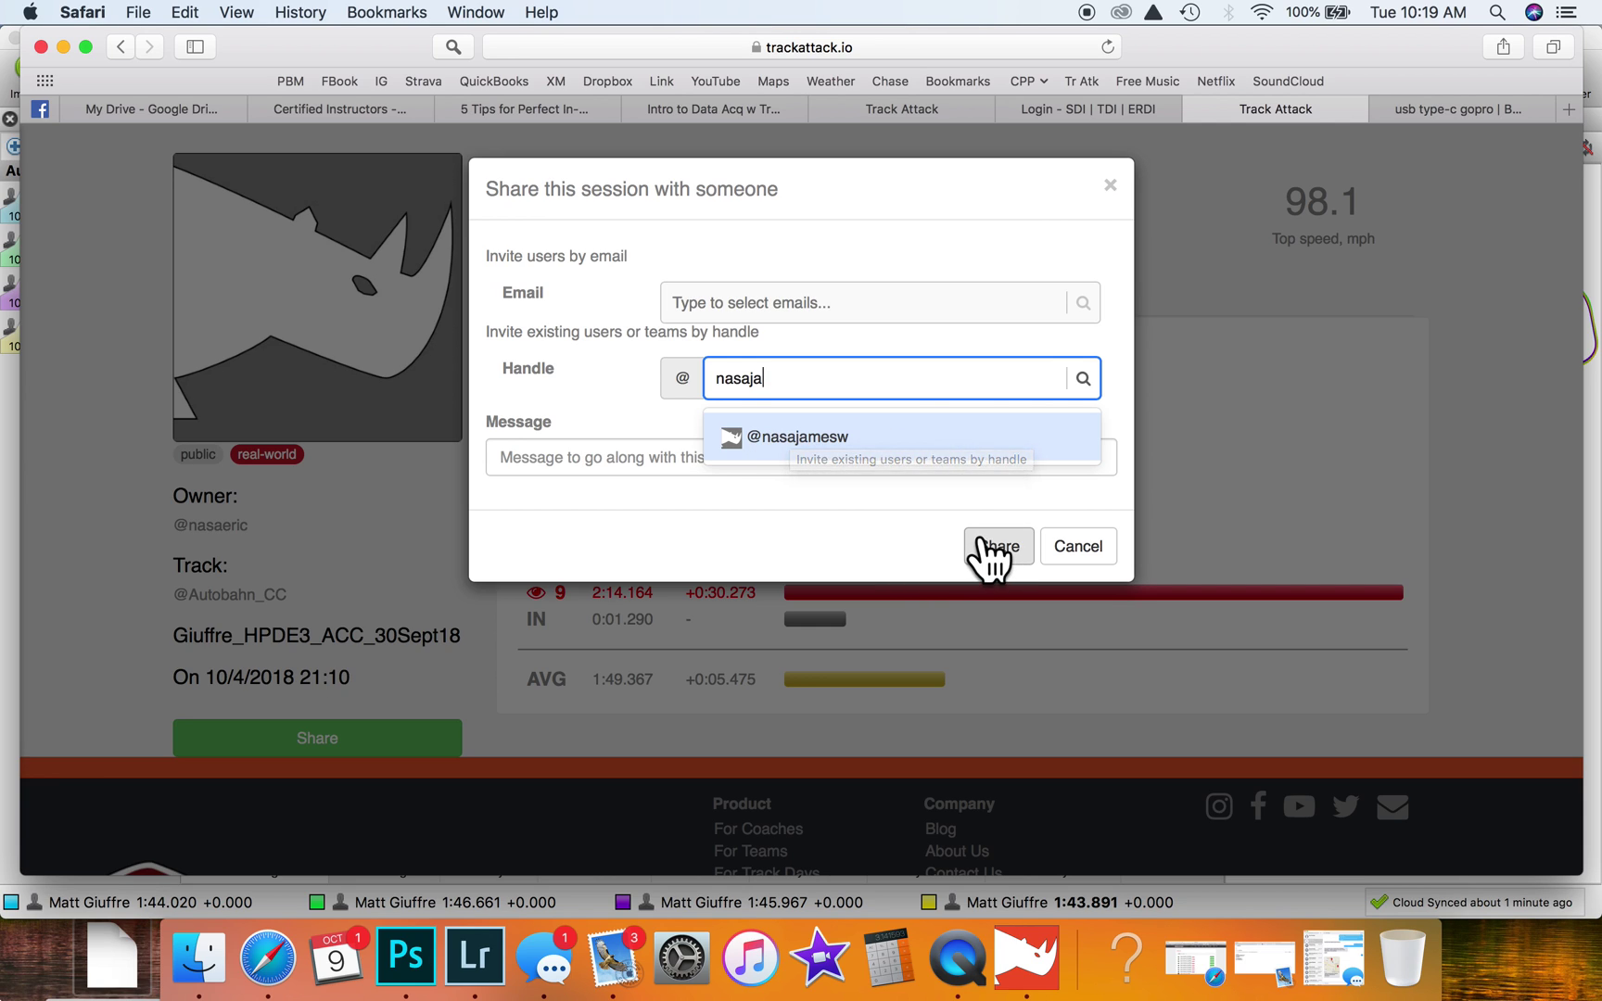
{"action": "left_click", "coordinate": [1094, 547]}
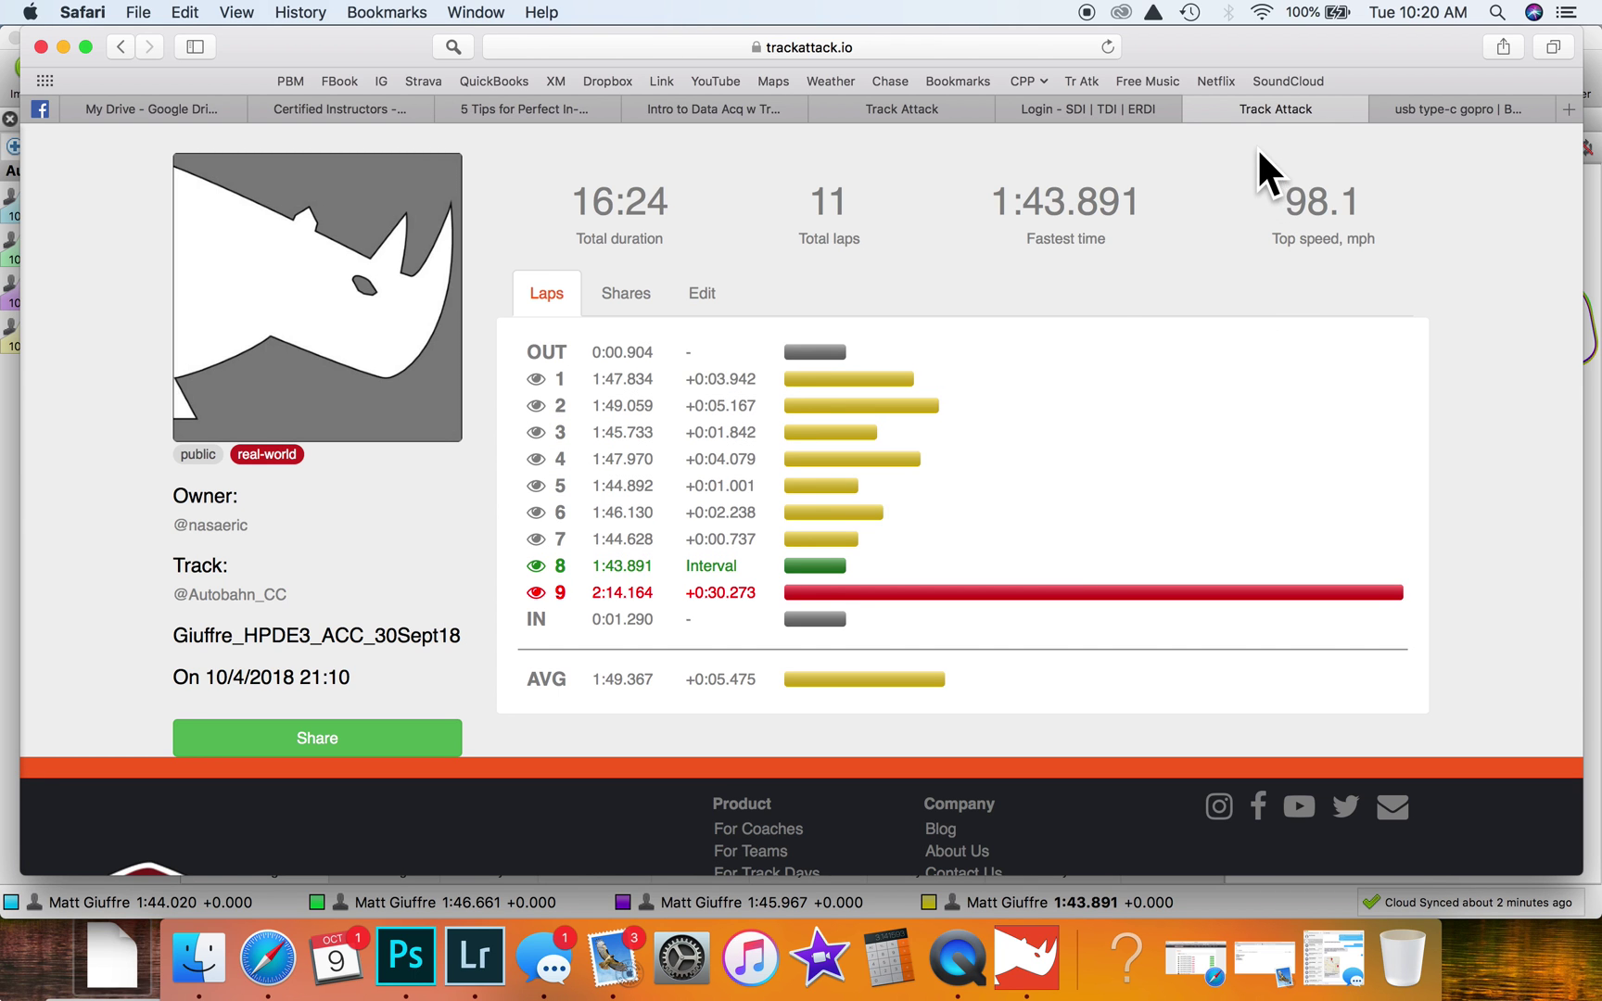
Show the website's Downloads page with the Windows and Mac platform choices
{"action": "scroll", "coordinate": [1099, 278], "scroll_direction": "up", "scroll_amount": 3}
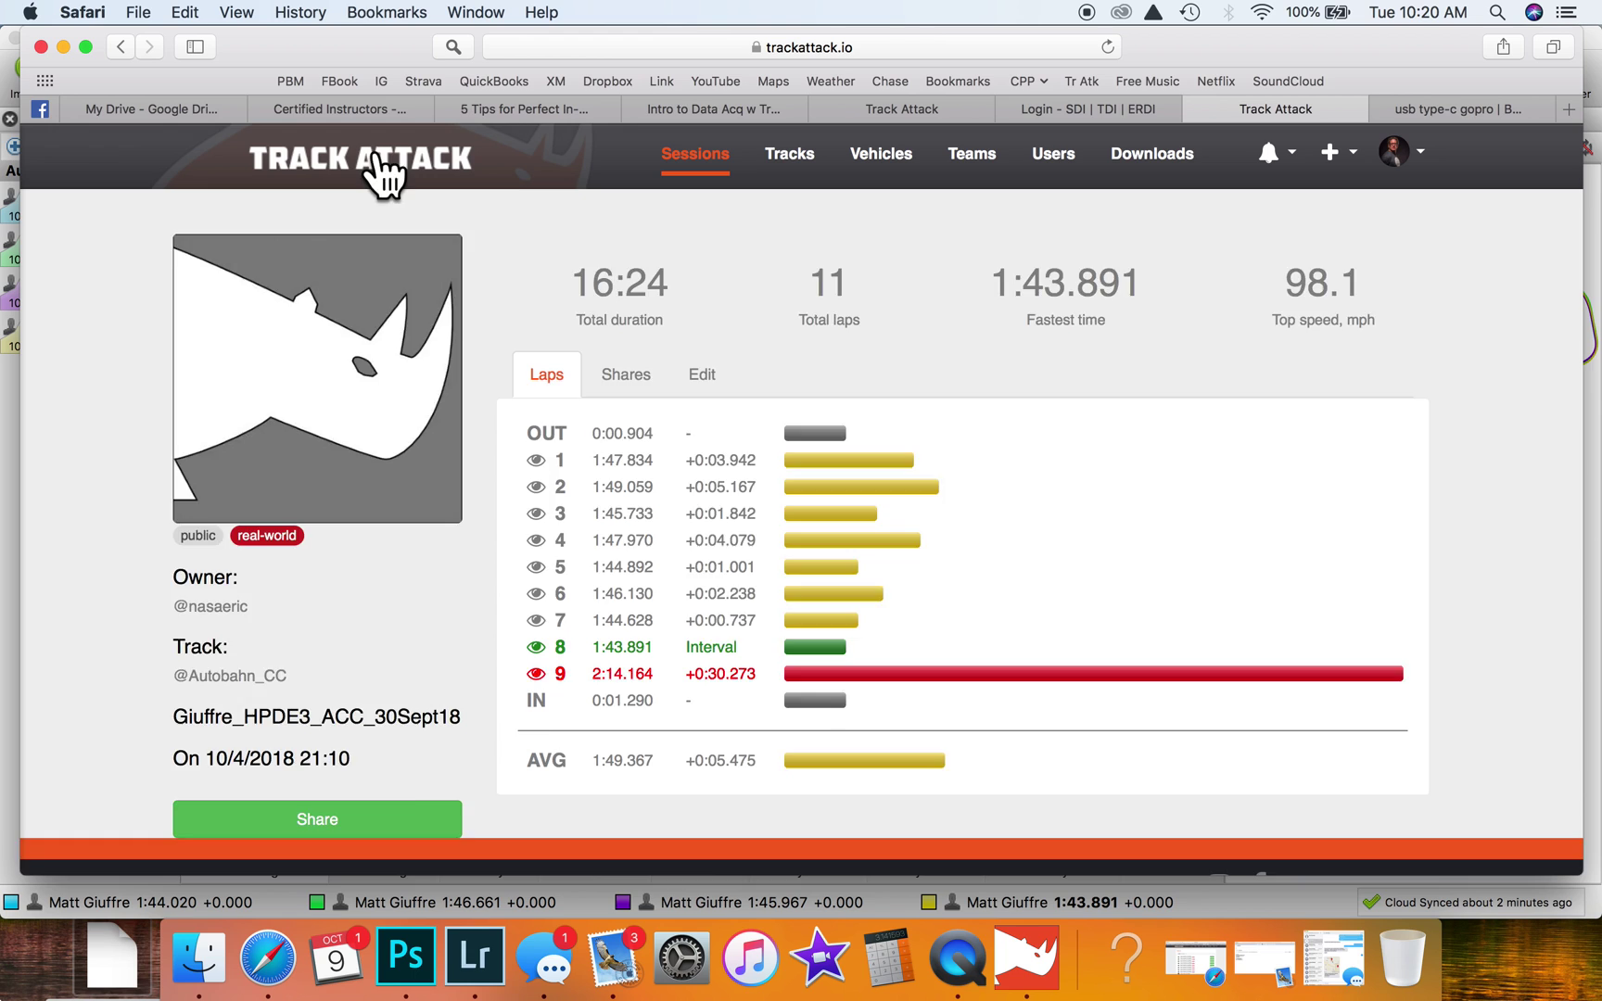
{"action": "left_click", "coordinate": [387, 179]}
{"action": "left_click", "coordinate": [1113, 153]}
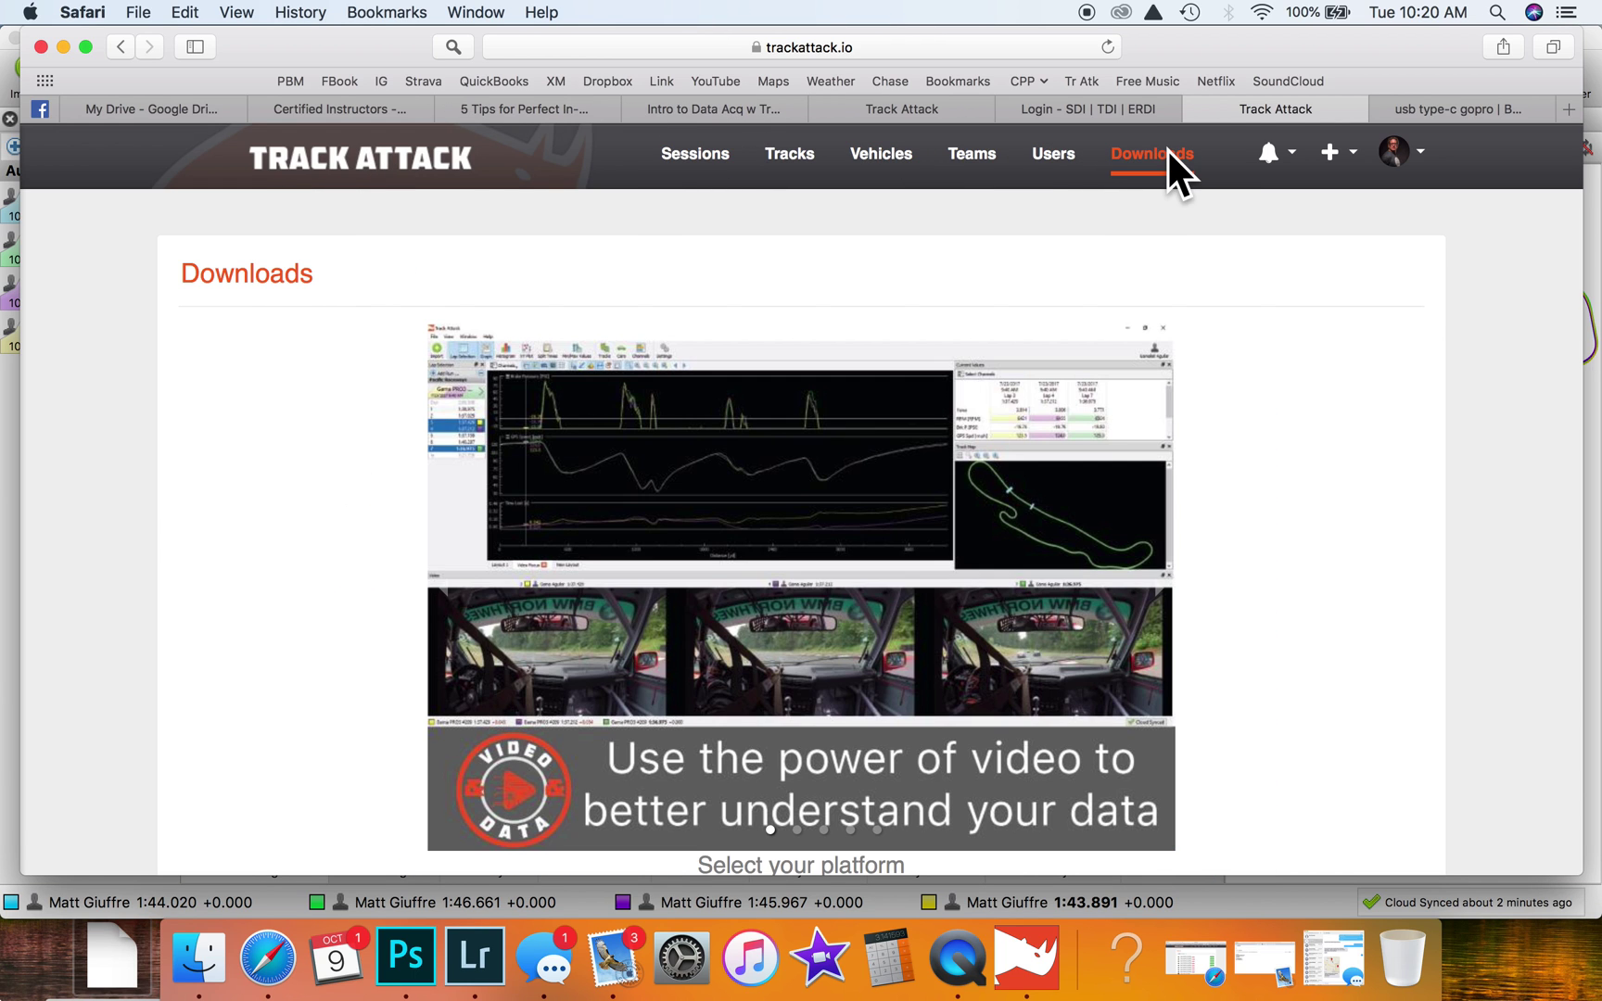
{"action": "scroll", "coordinate": [786, 740], "scroll_direction": "down", "scroll_amount": 5}
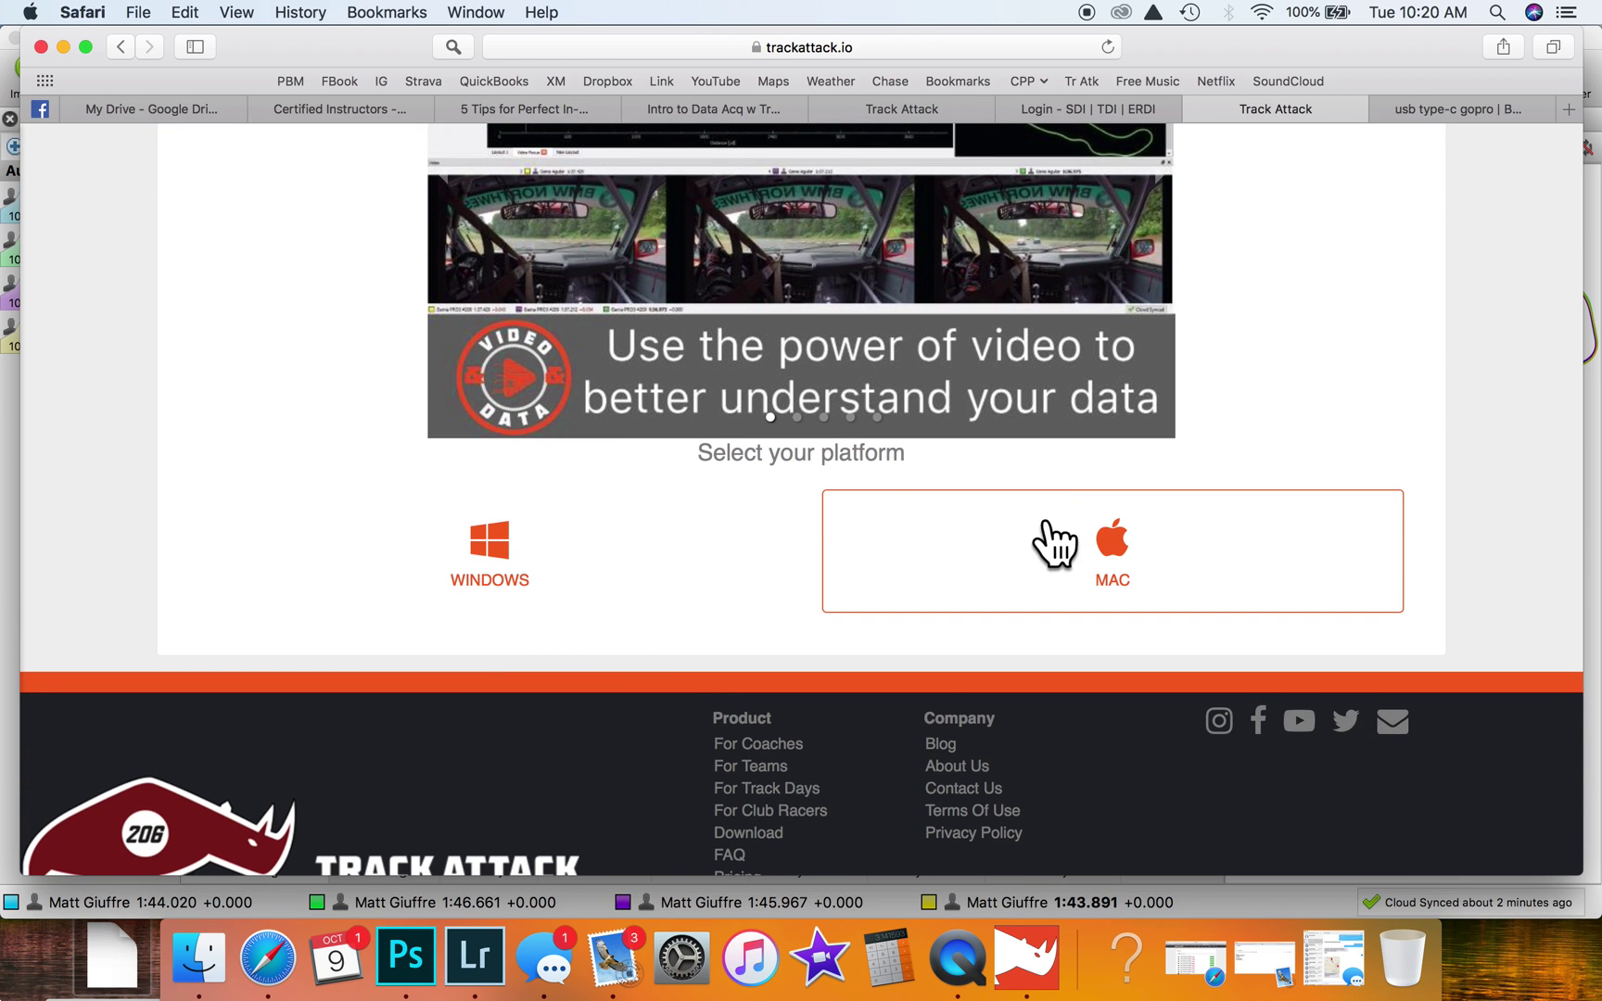
Switch to Track Attack and close the 10/4/18 sessions from 9:56 PM, 7:33 PM and 5:27 PM
{"action": "left_click", "coordinate": [1027, 950]}
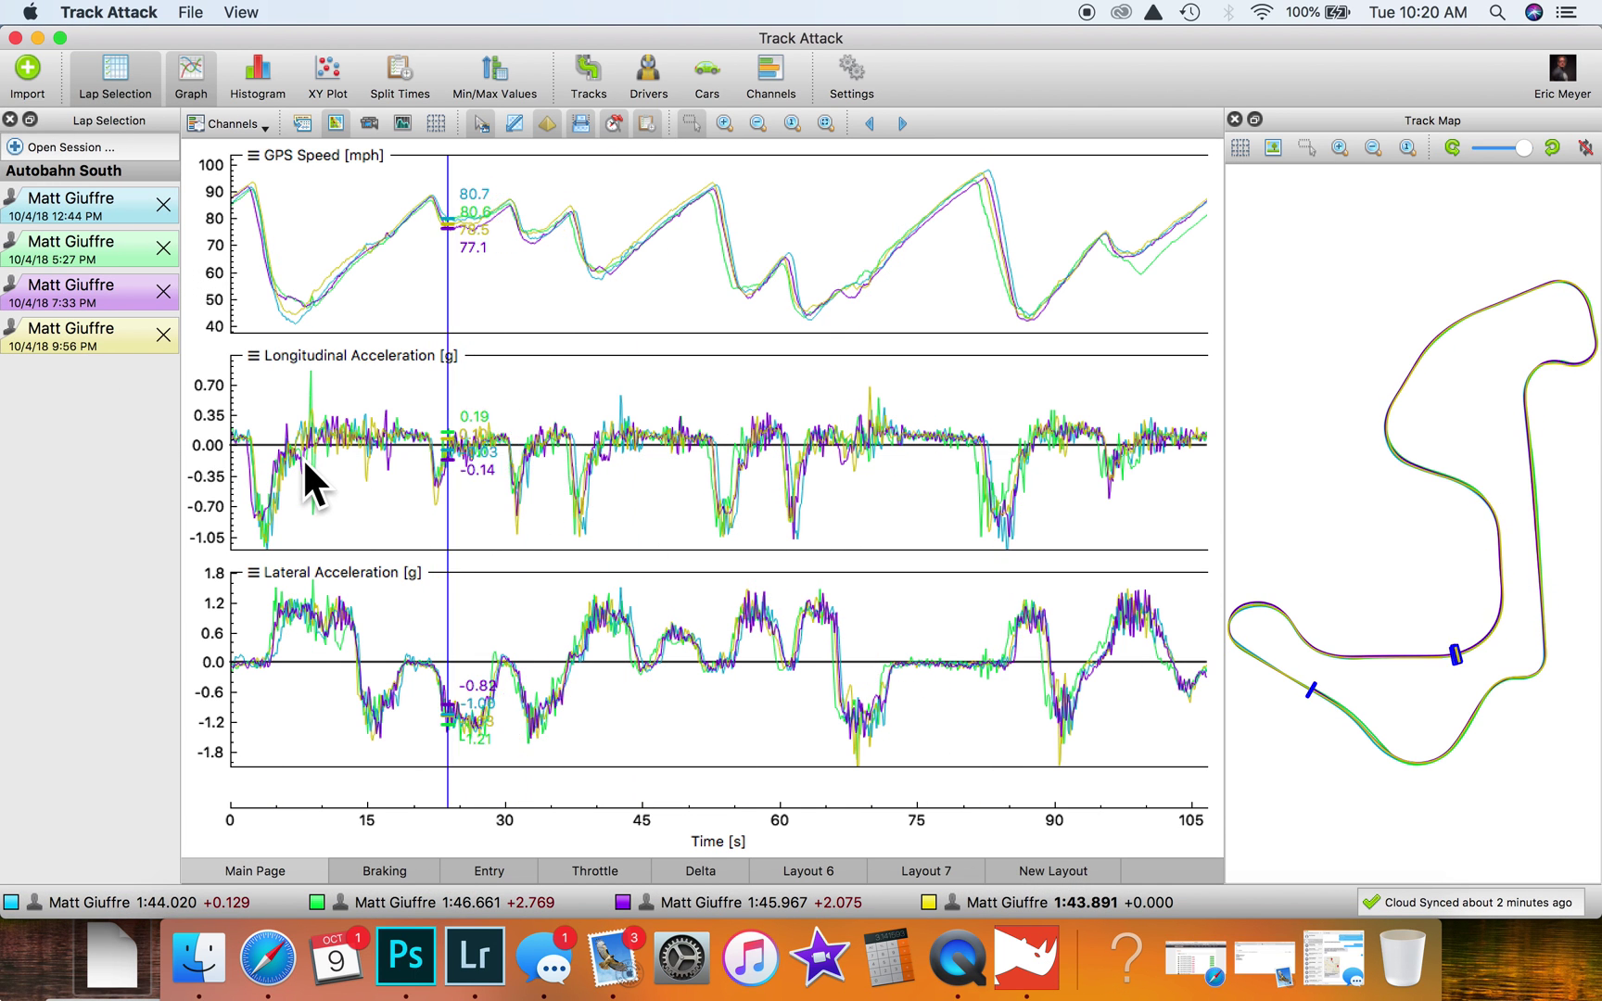
{"action": "left_click", "coordinate": [162, 334]}
{"action": "left_click", "coordinate": [162, 291]}
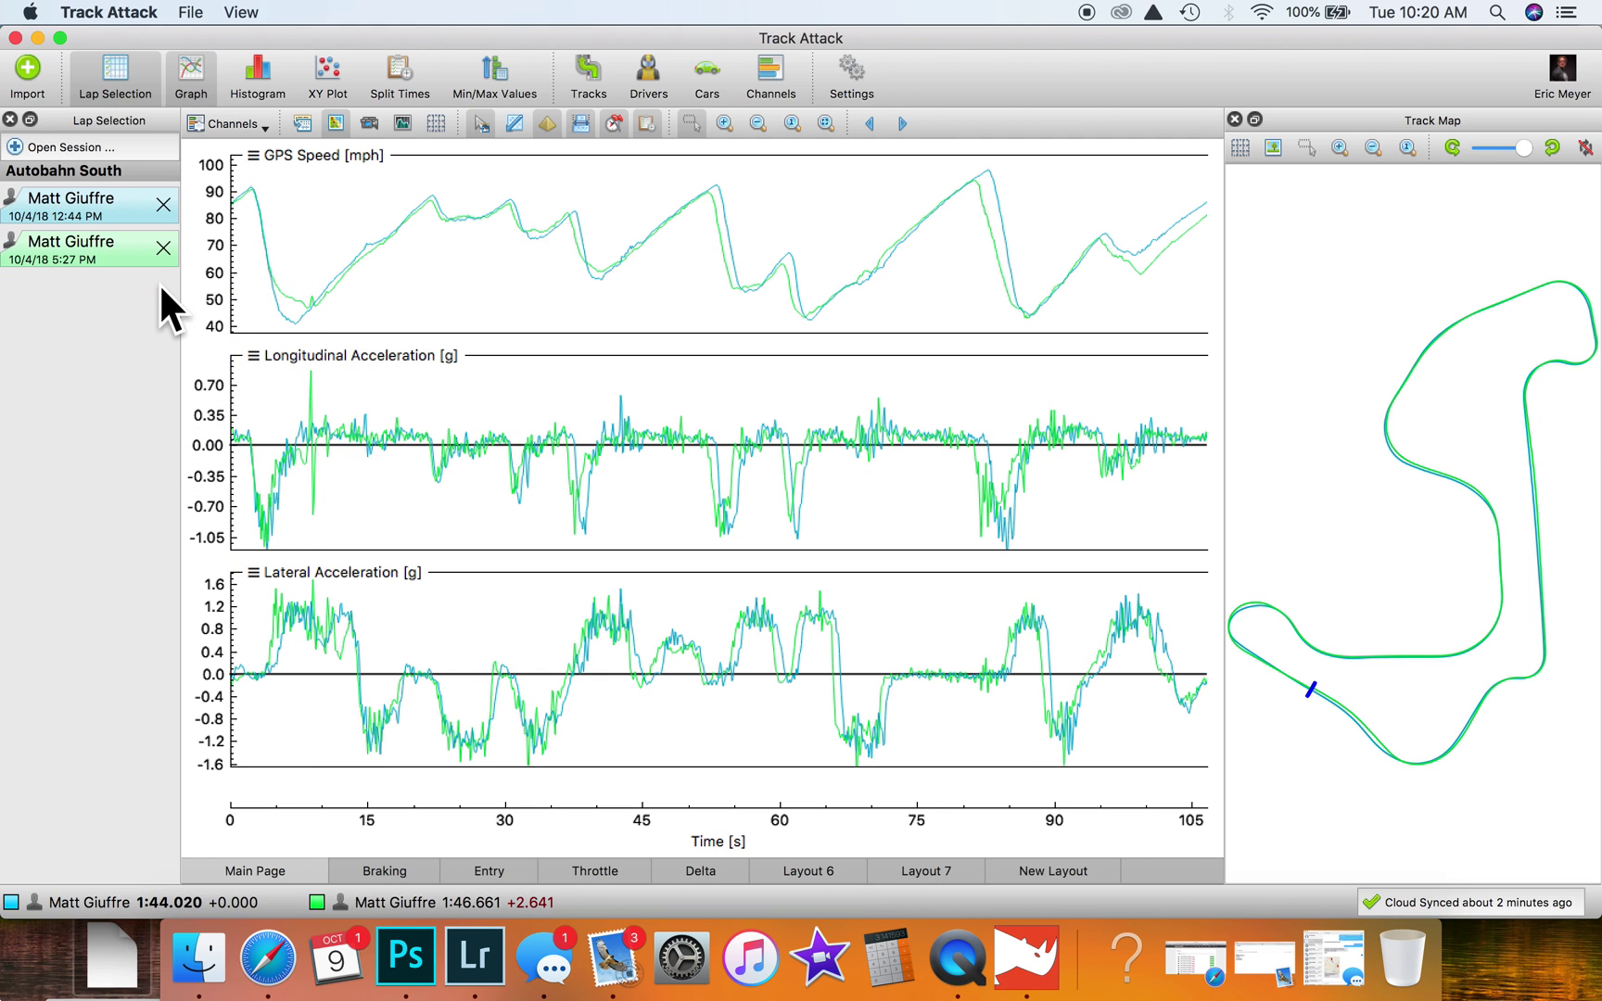
{"action": "left_click", "coordinate": [157, 246]}
{"action": "left_click", "coordinate": [157, 247]}
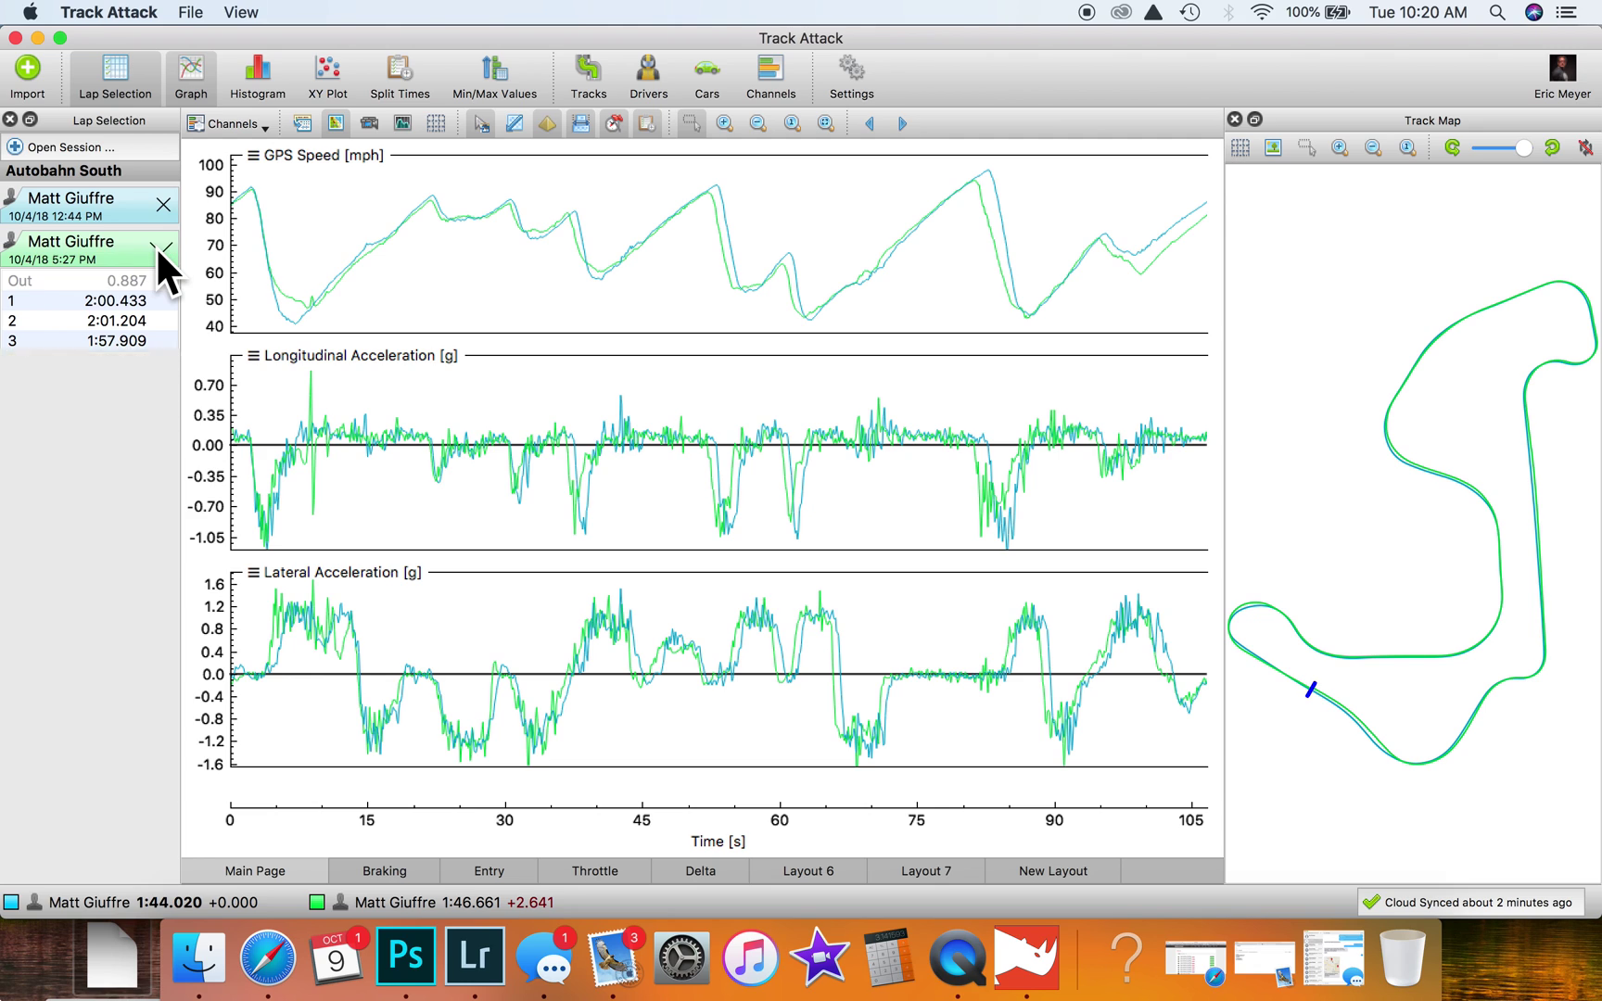
{"action": "left_click", "coordinate": [158, 246]}
{"action": "left_click", "coordinate": [158, 246]}
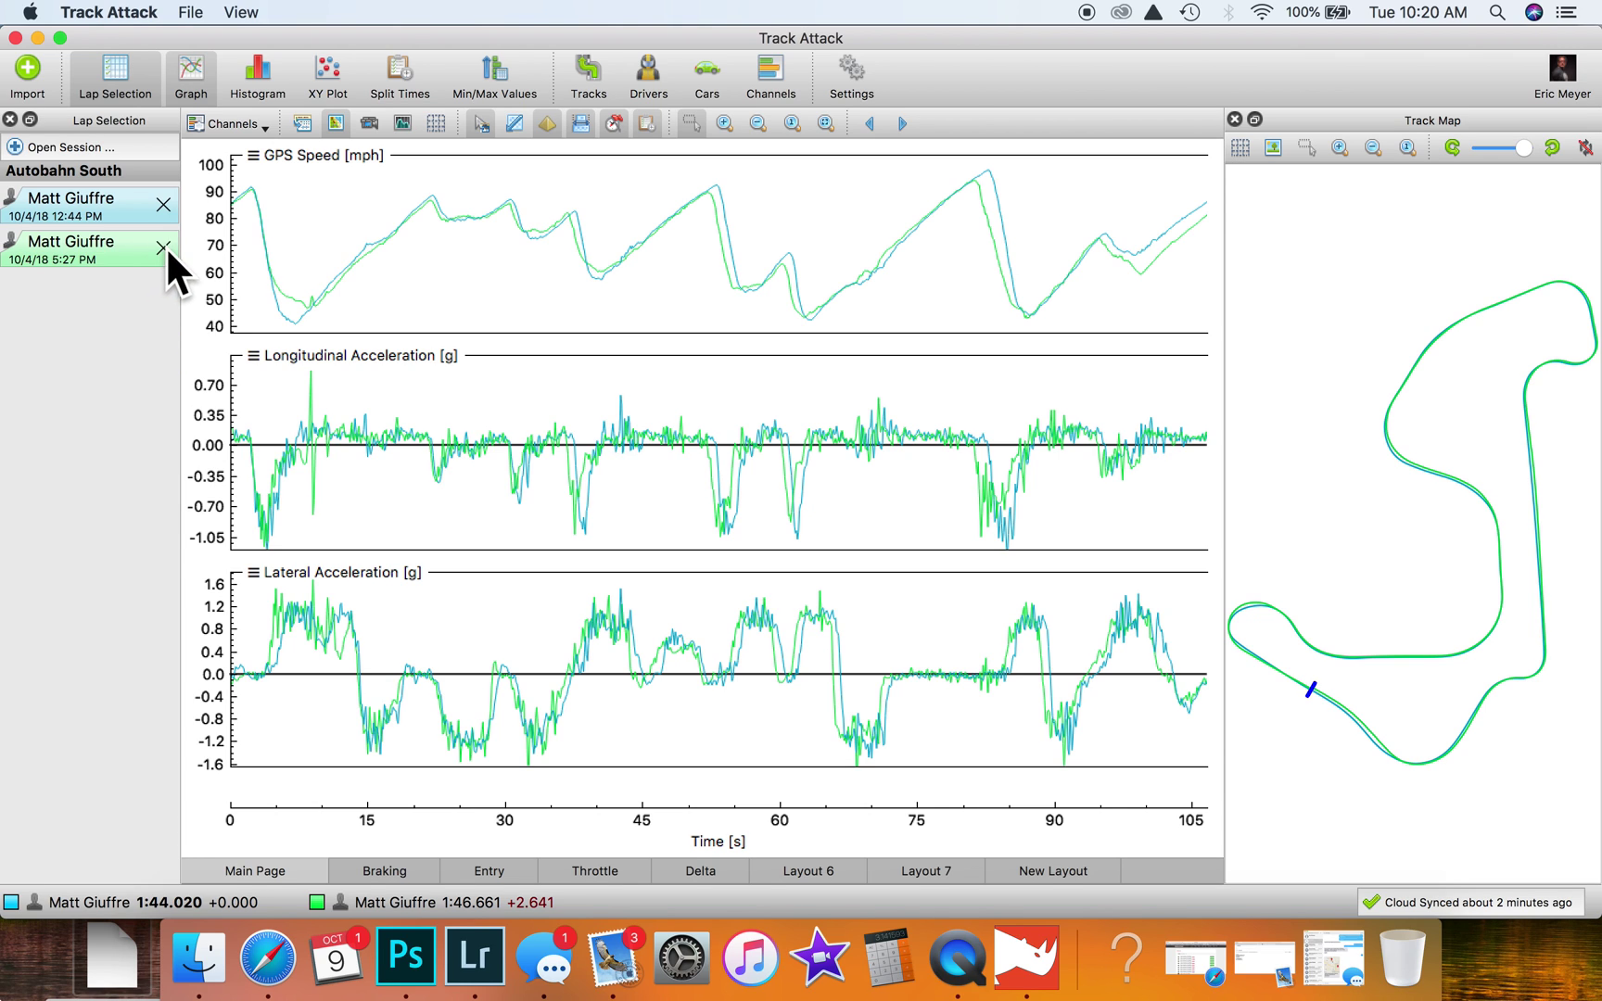
{"action": "left_click", "coordinate": [167, 241]}
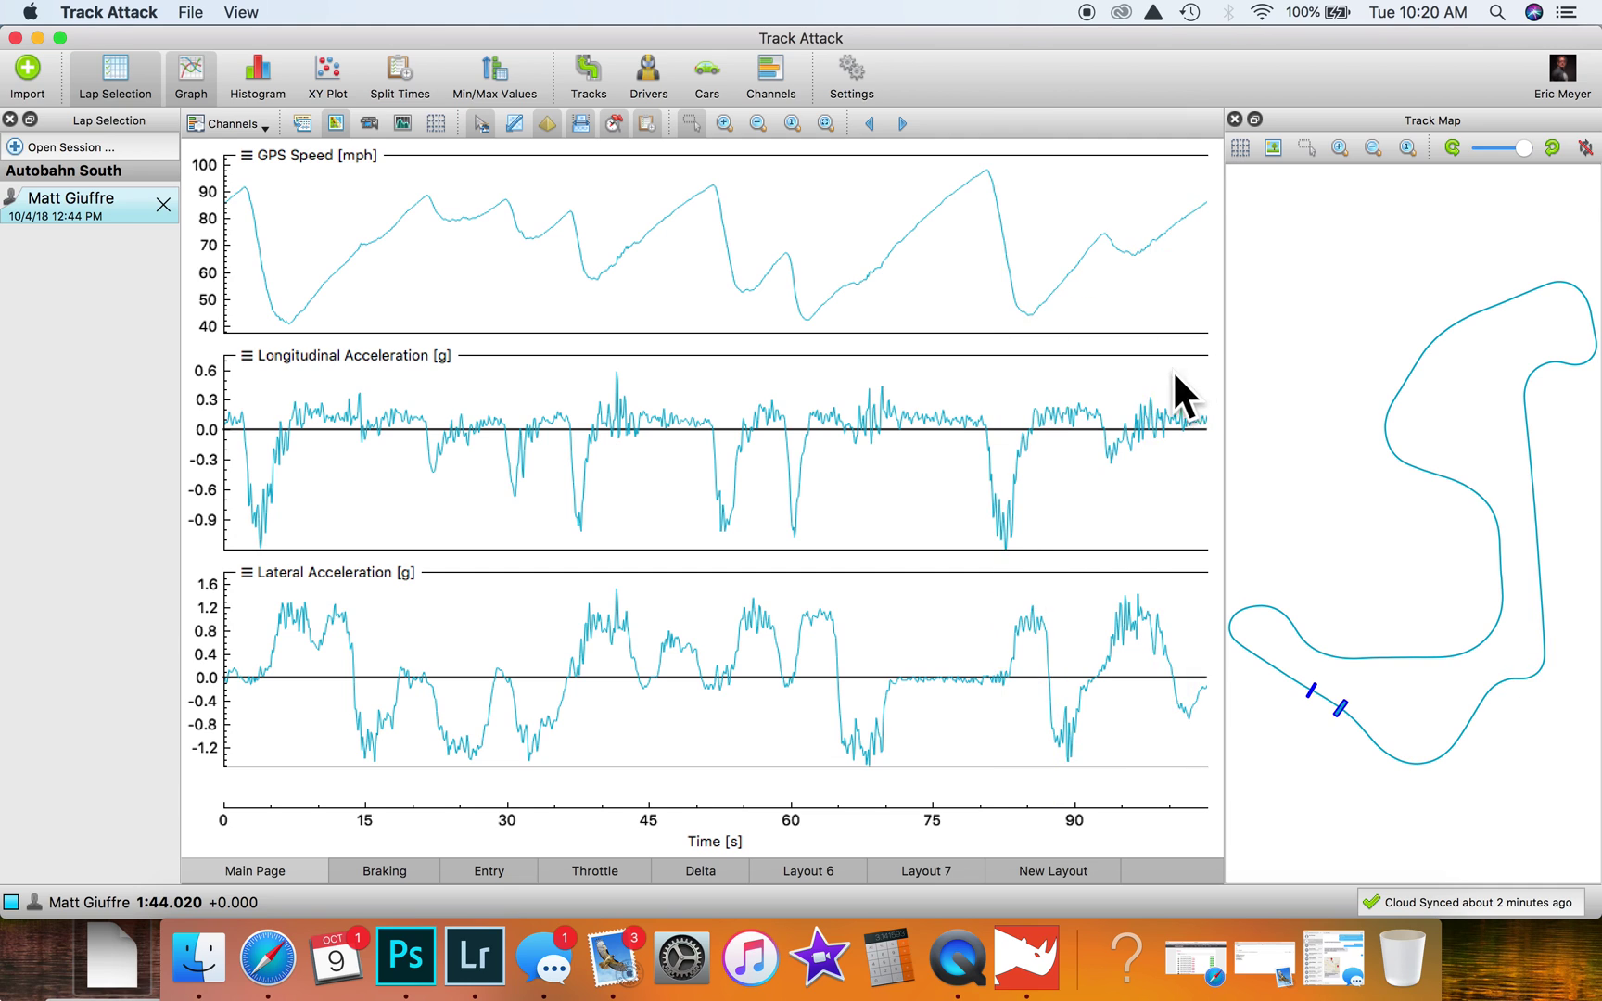
Sync Track Attack with the cloud, then switch to Safari and show the website's list of owned sessions
{"action": "left_click", "coordinate": [1444, 901]}
{"action": "left_click", "coordinate": [1437, 872]}
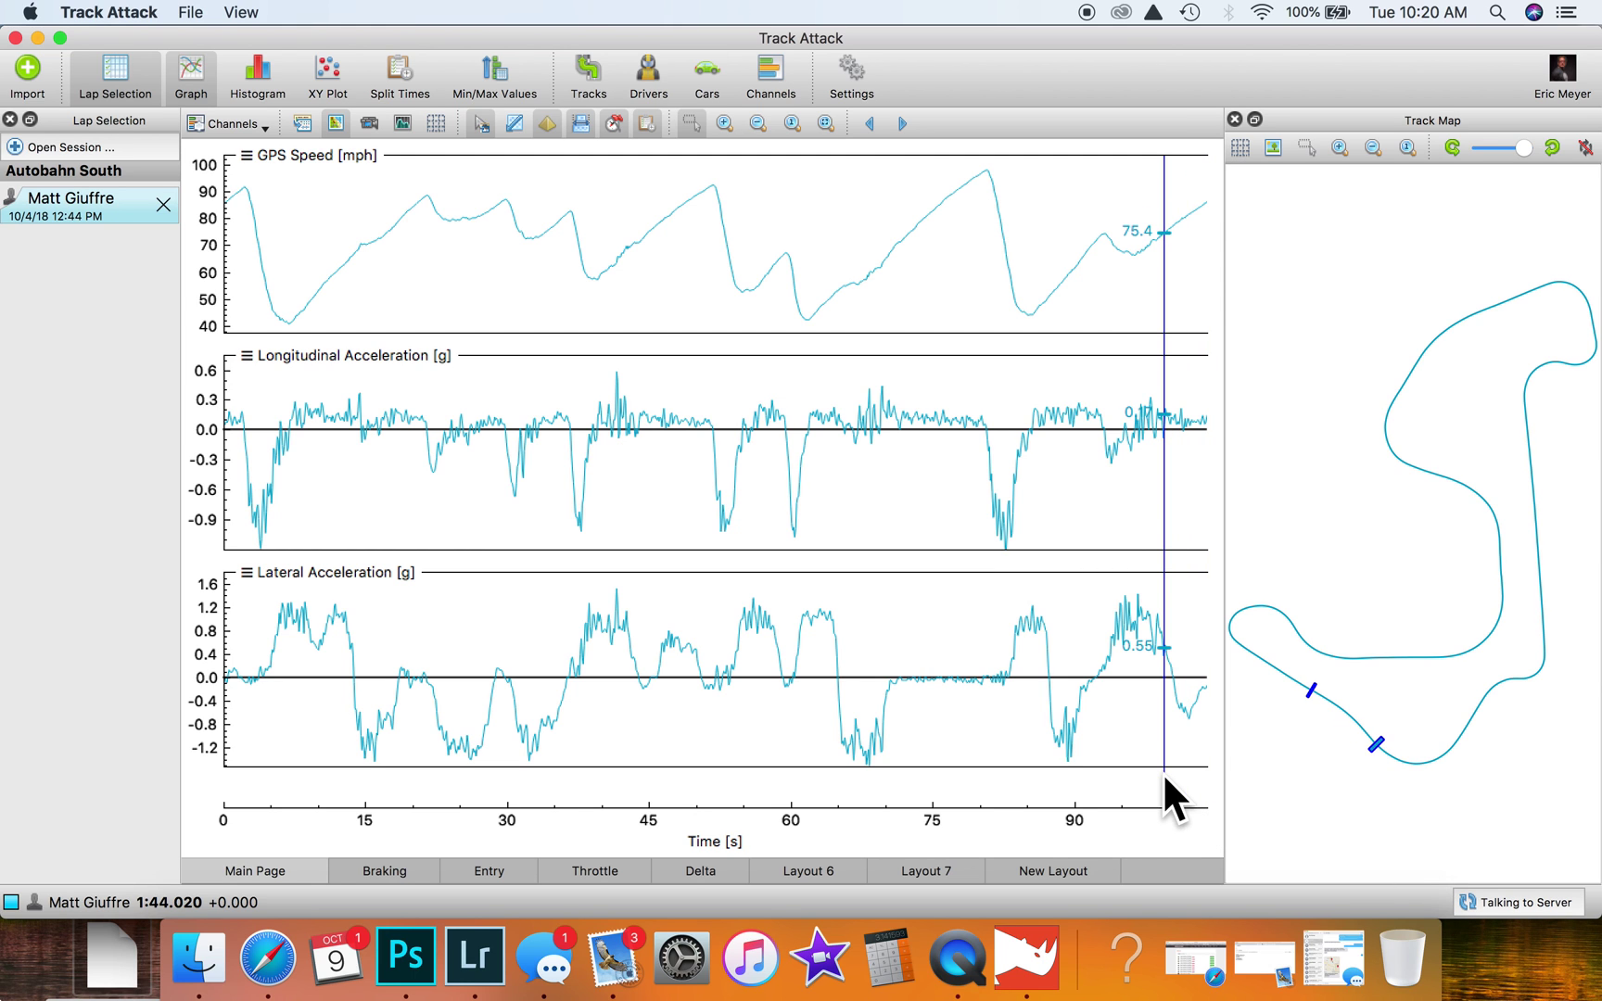
{"action": "left_click", "coordinate": [292, 950]}
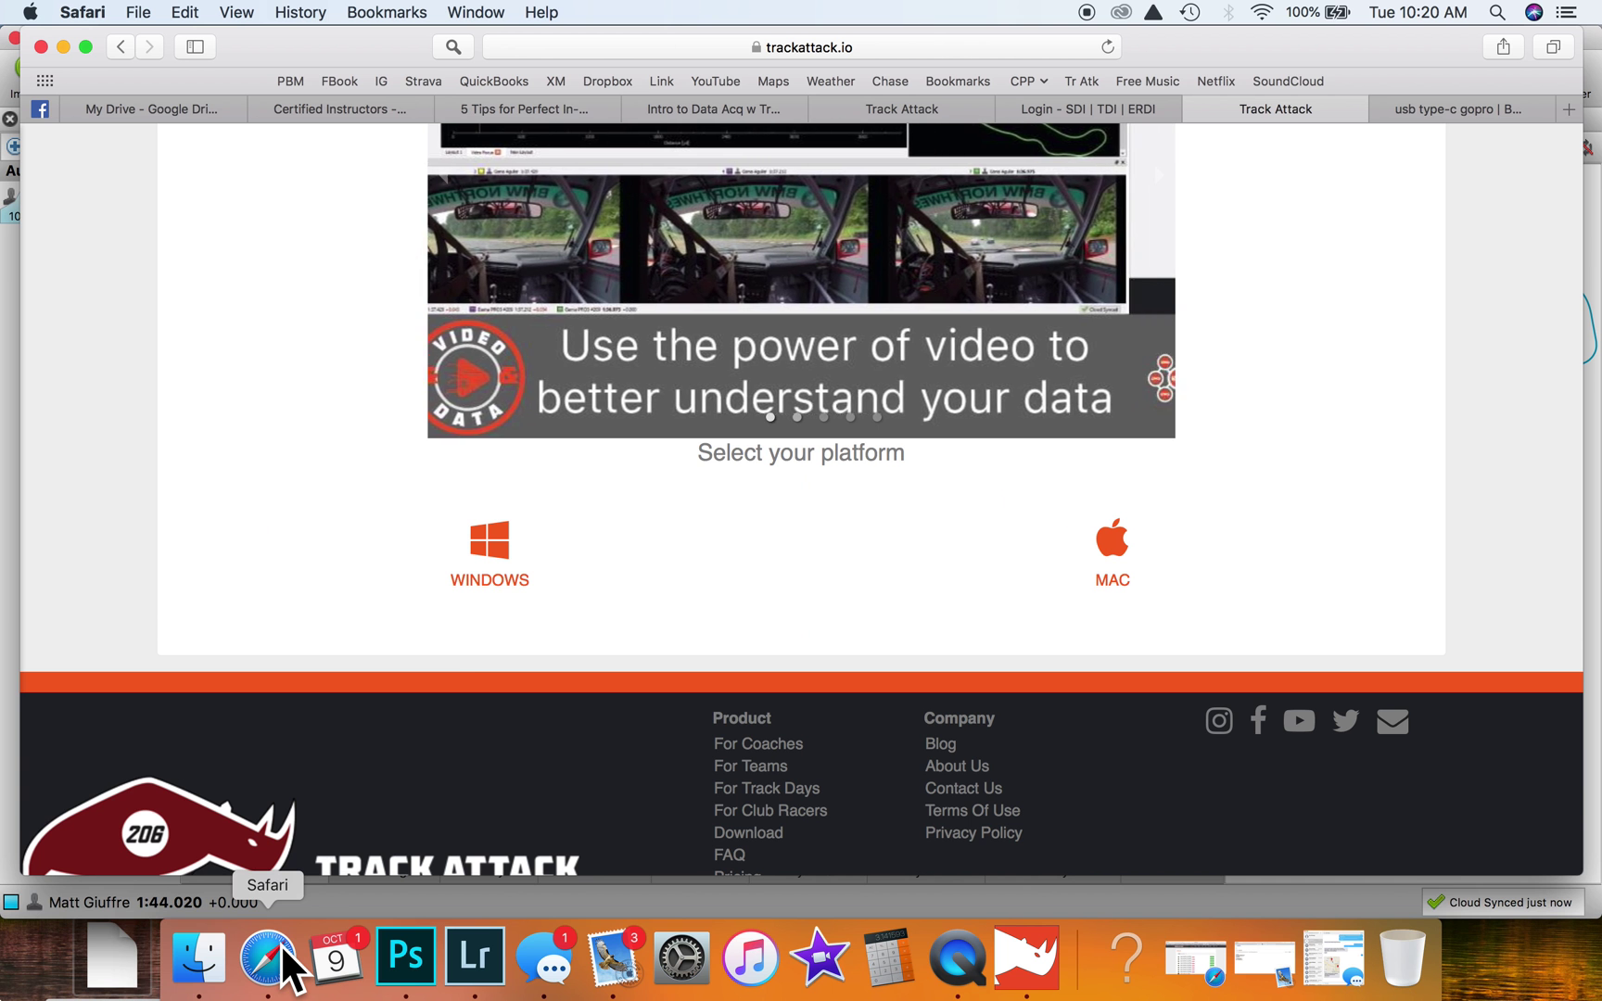
{"action": "scroll", "coordinate": [732, 343], "scroll_direction": "up", "scroll_amount": 10}
{"action": "left_click", "coordinate": [686, 162]}
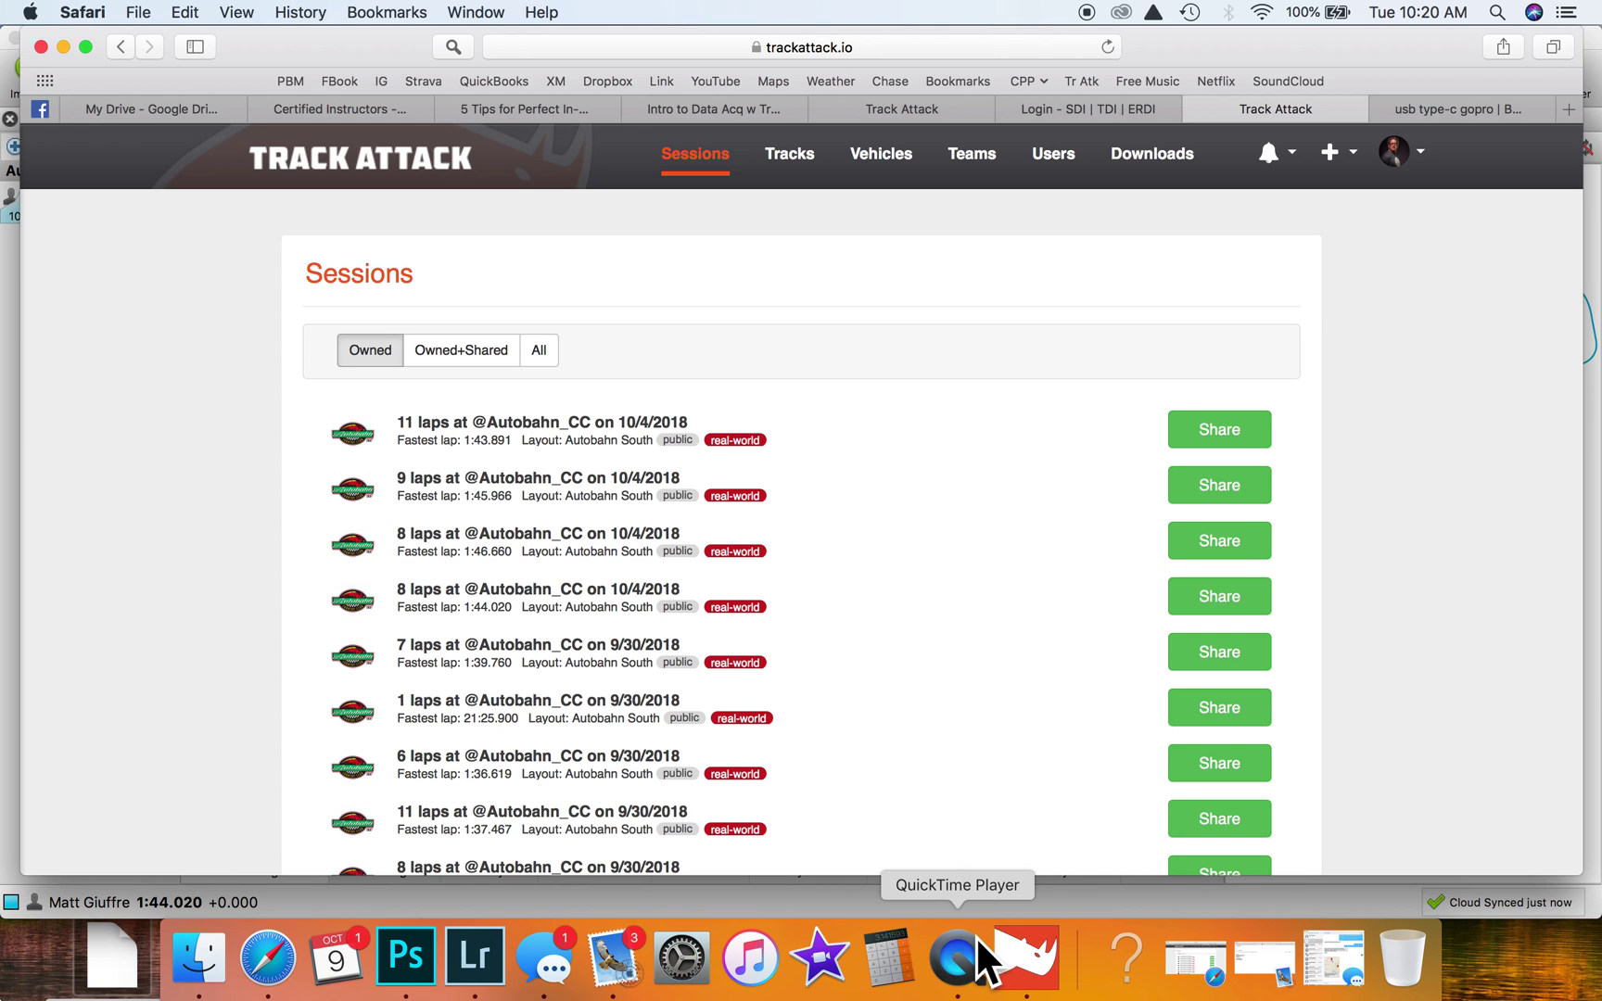
Switch to Track Attack and zoom the graphs to a selected range of about 27 to 64 seconds
{"action": "left_click", "coordinate": [1022, 960]}
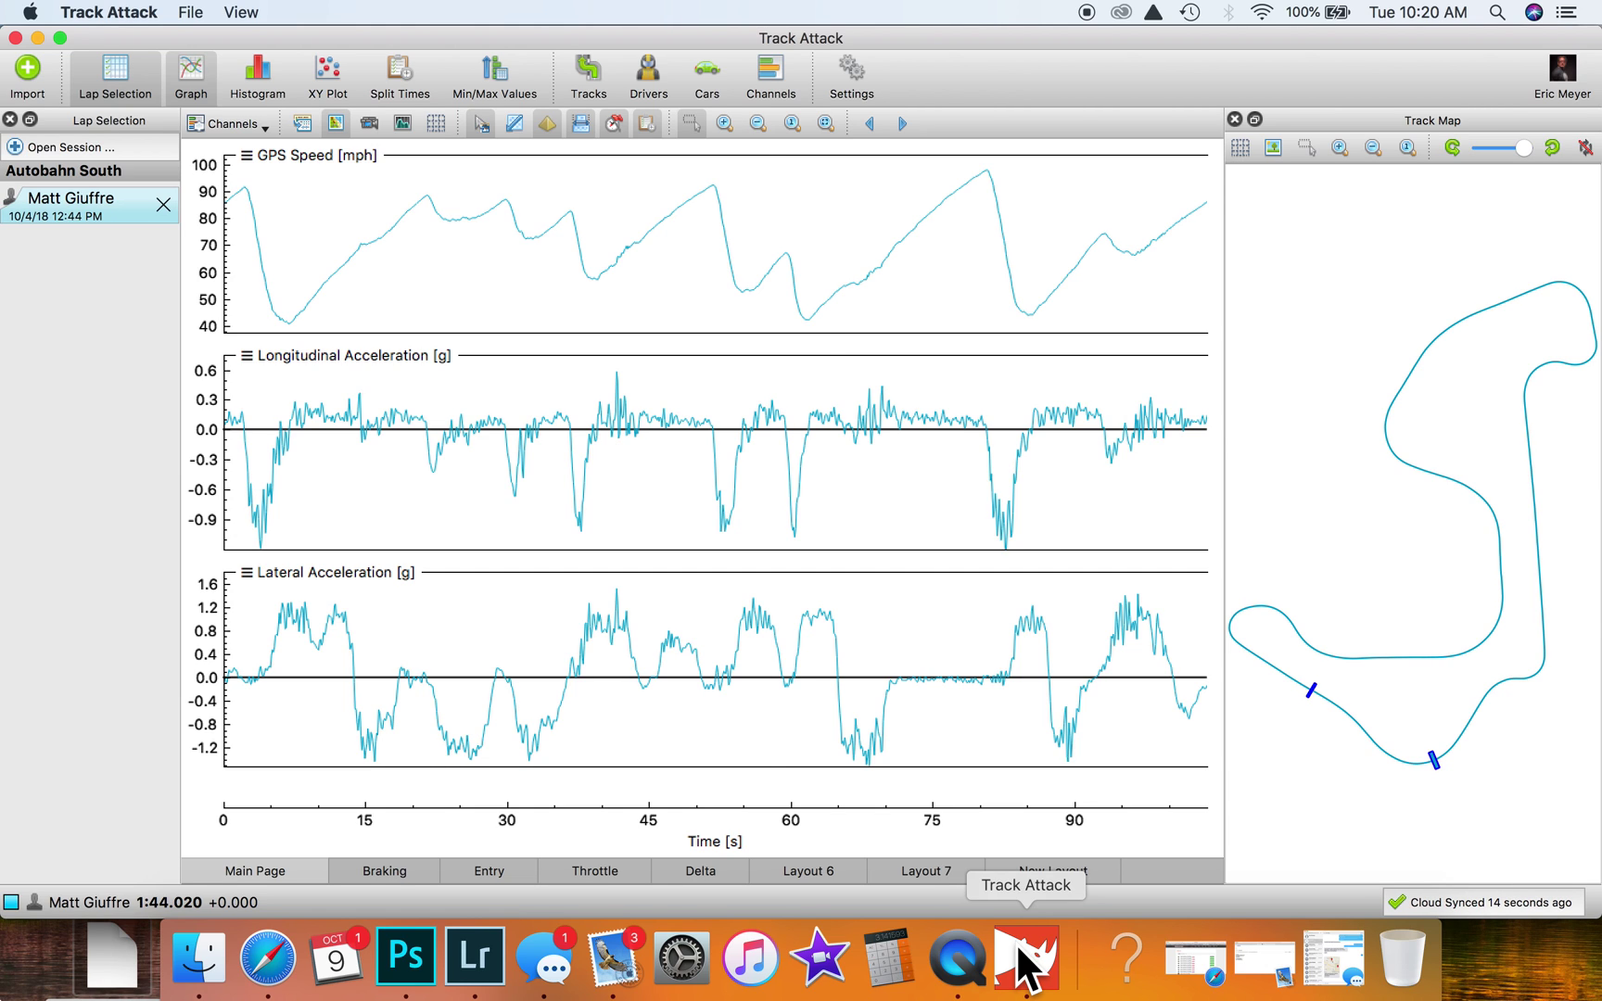
{"action": "left_click_drag", "start_coordinate": [478, 254], "coordinate": [833, 281]}
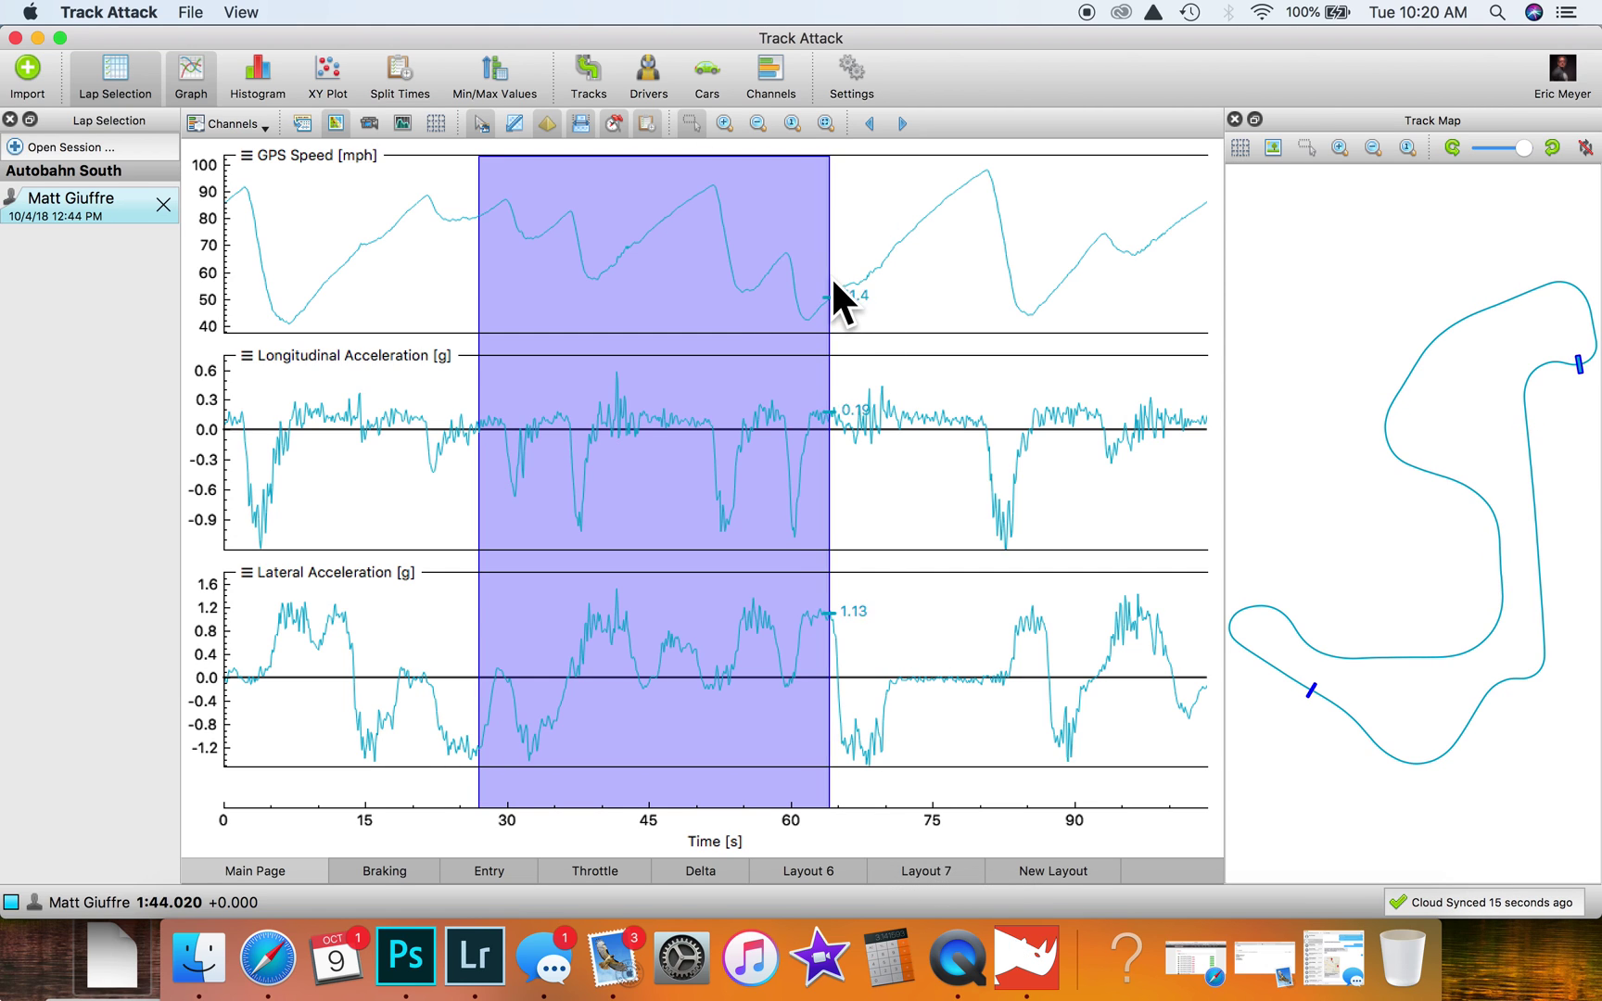
{"action": "left_click", "coordinate": [826, 124]}
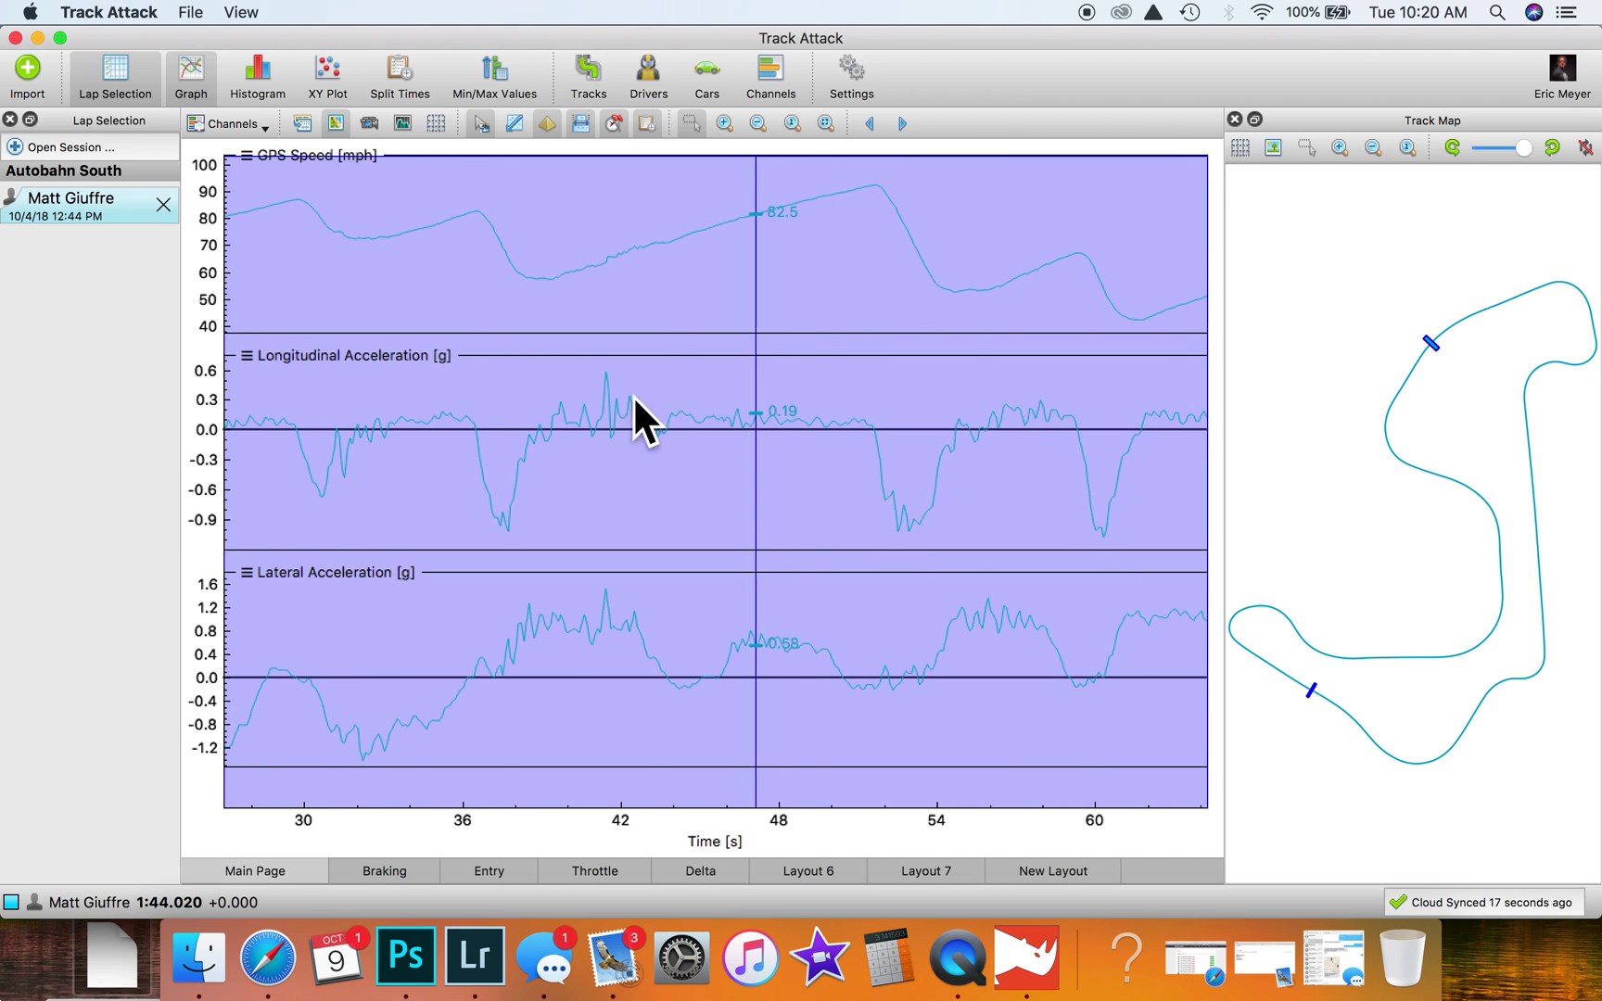
Change the graphs' horizontal axis to distance in feet and zoom in on the middle of the lap
{"action": "left_click", "coordinate": [547, 124]}
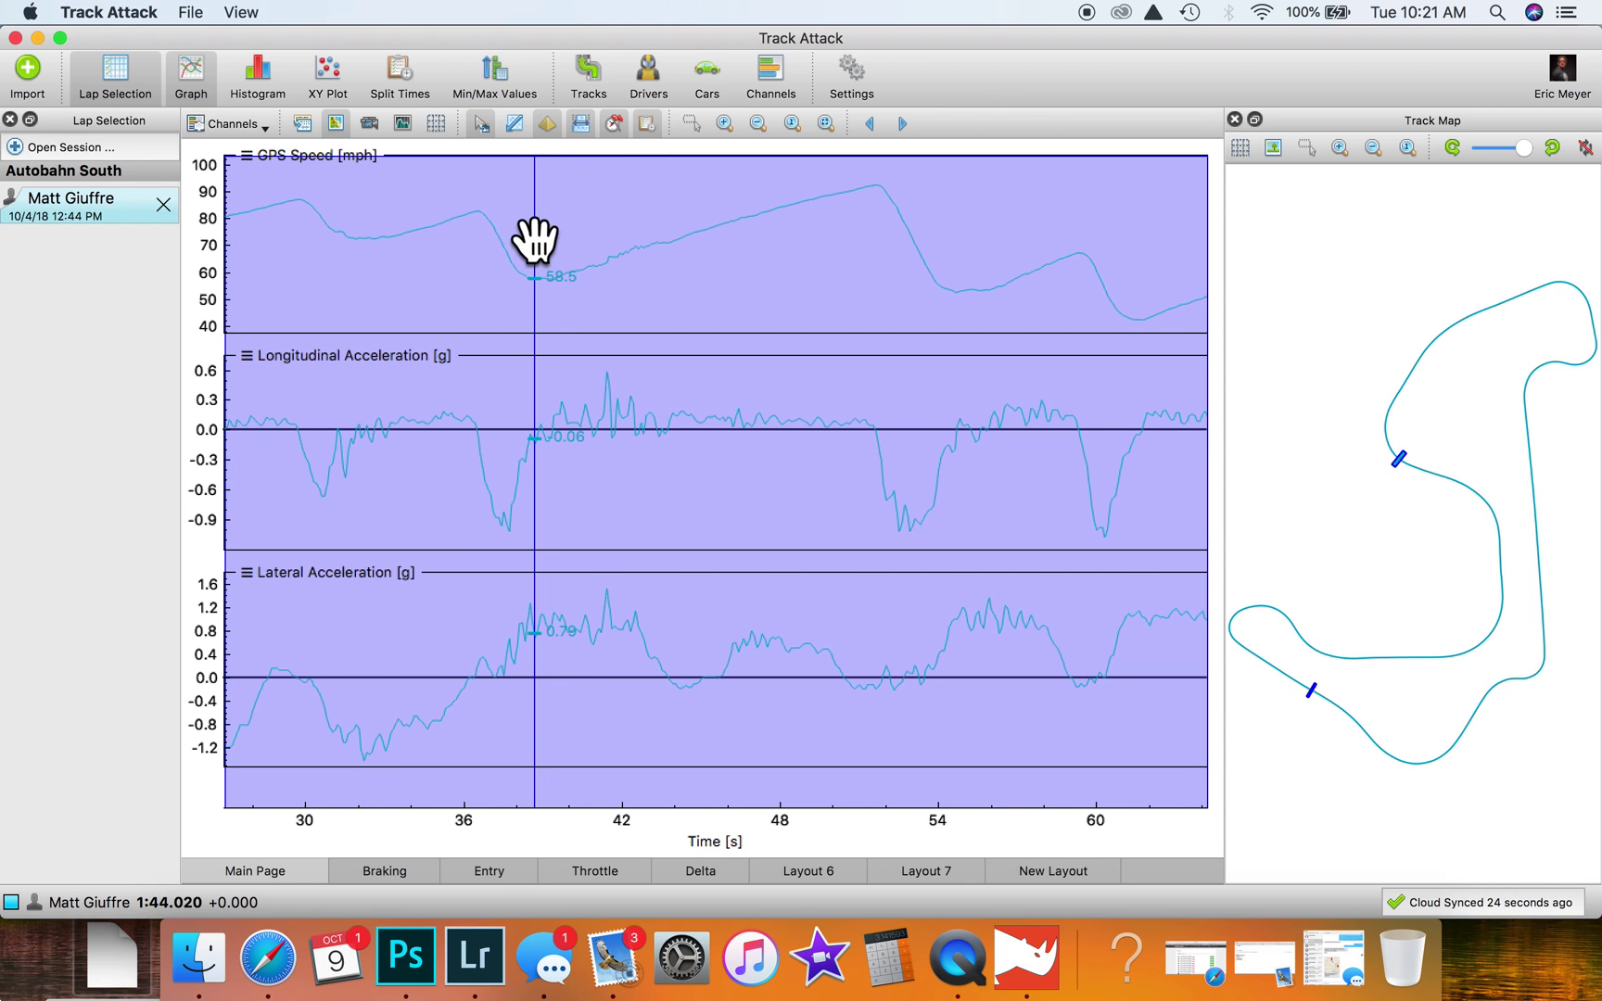
{"action": "left_click", "coordinate": [614, 121]}
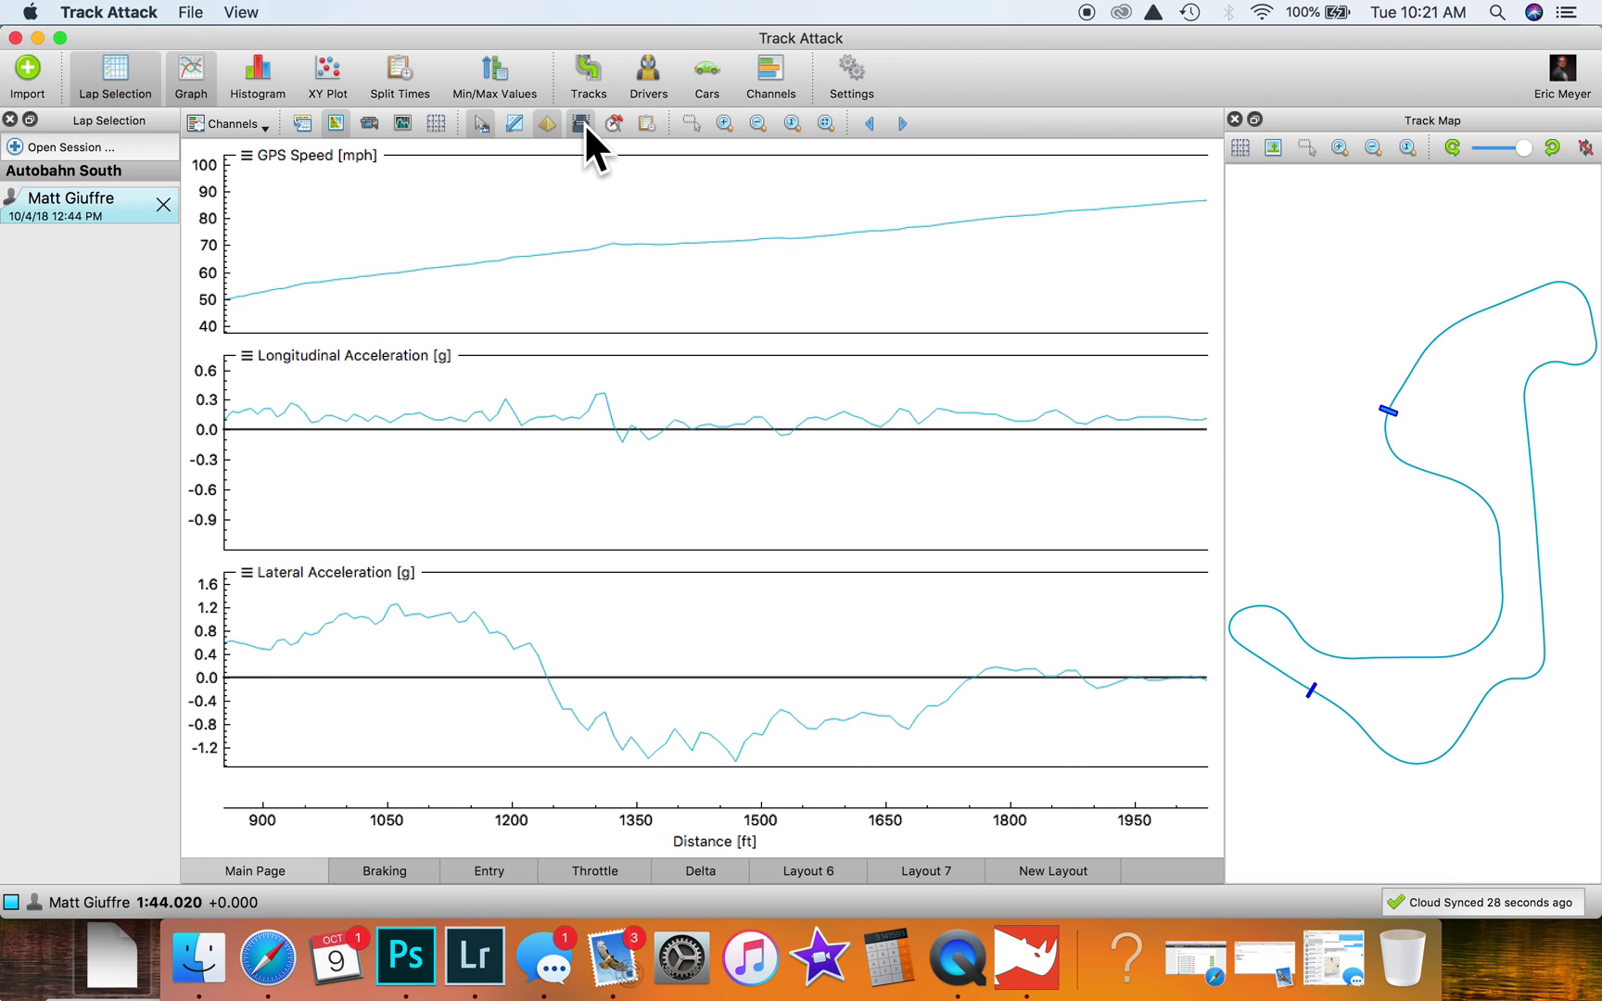
{"action": "left_click", "coordinate": [548, 122]}
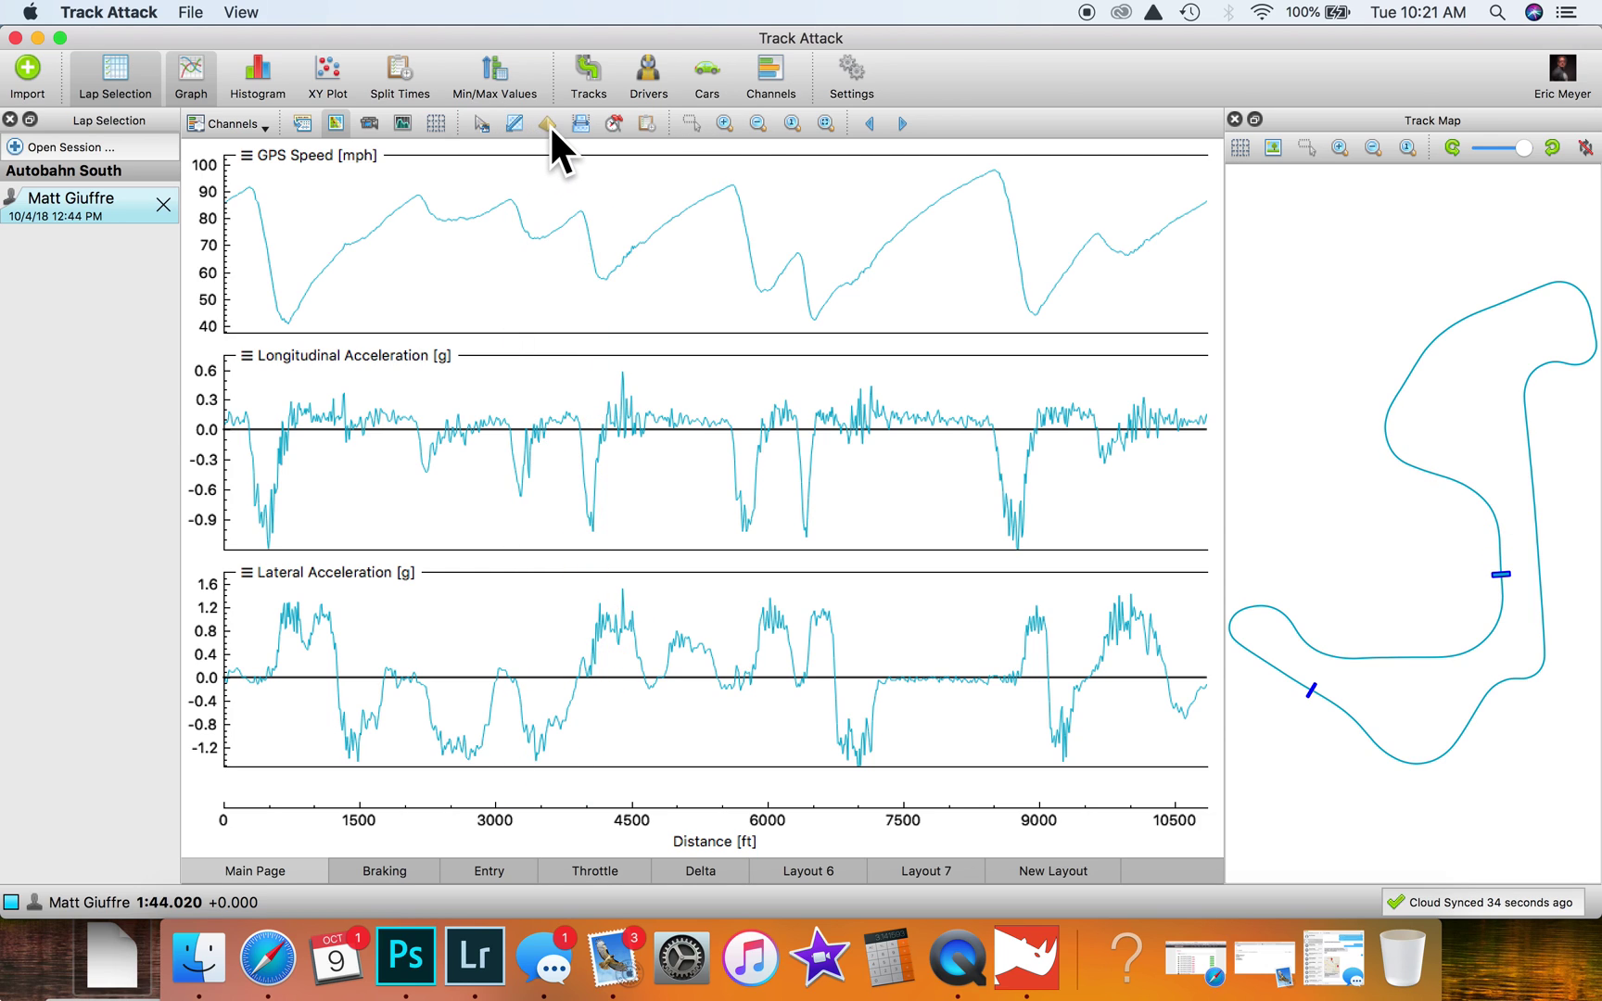
{"action": "left_click", "coordinate": [728, 119]}
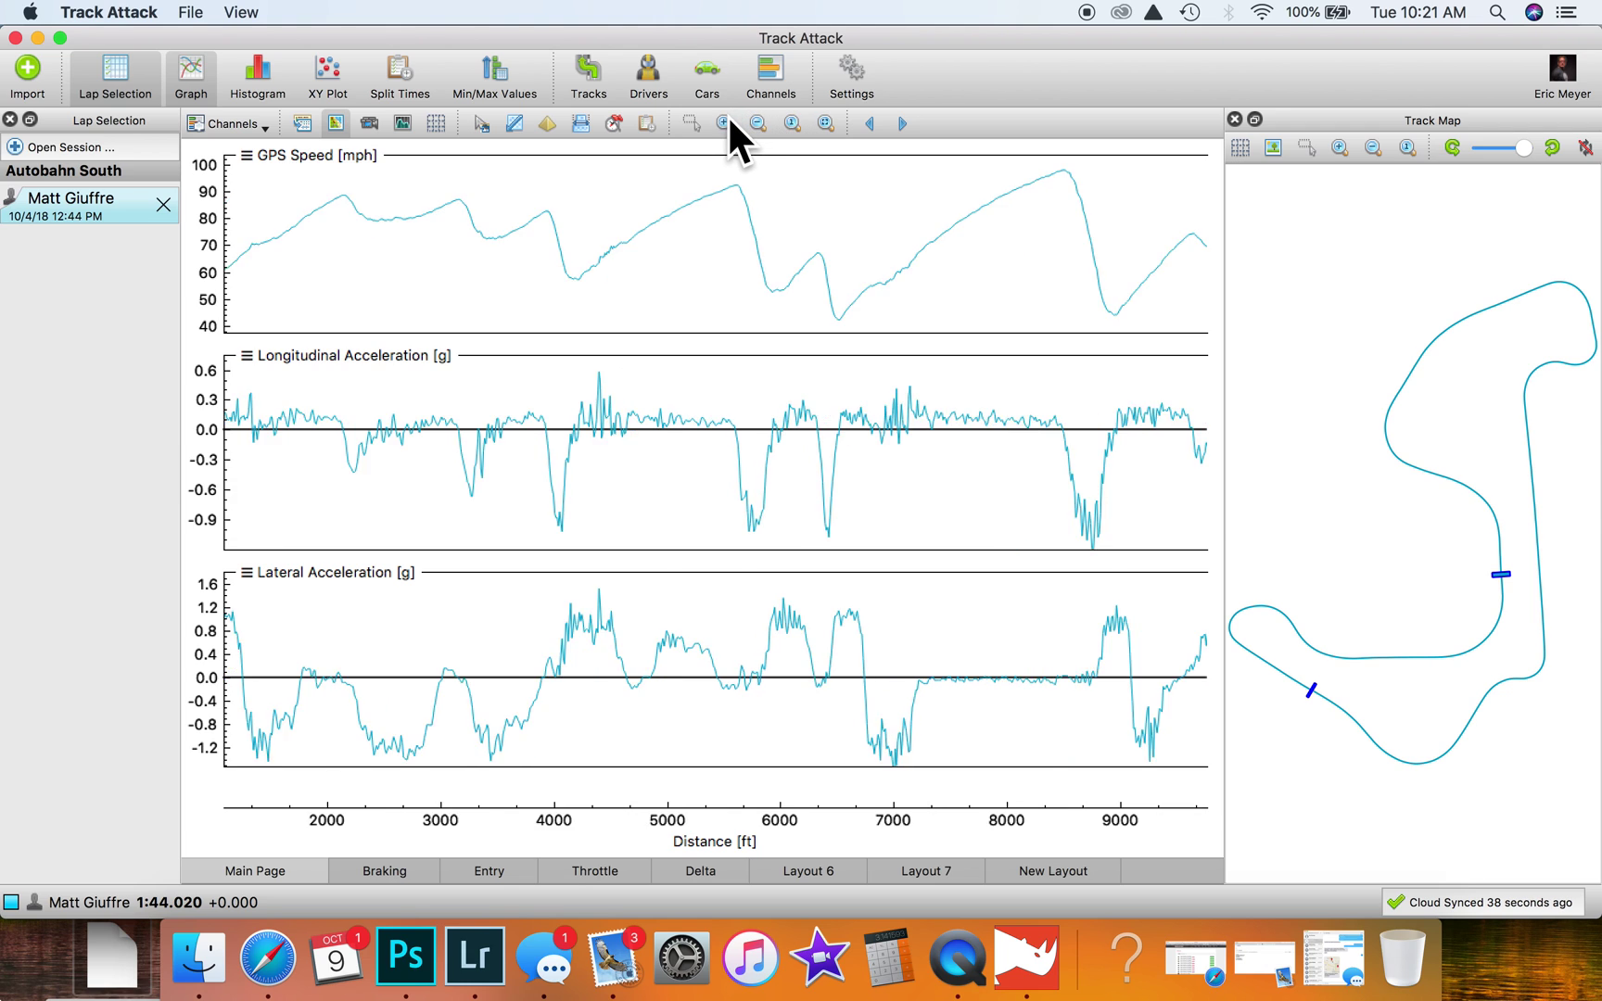
{"action": "left_click", "coordinate": [674, 283]}
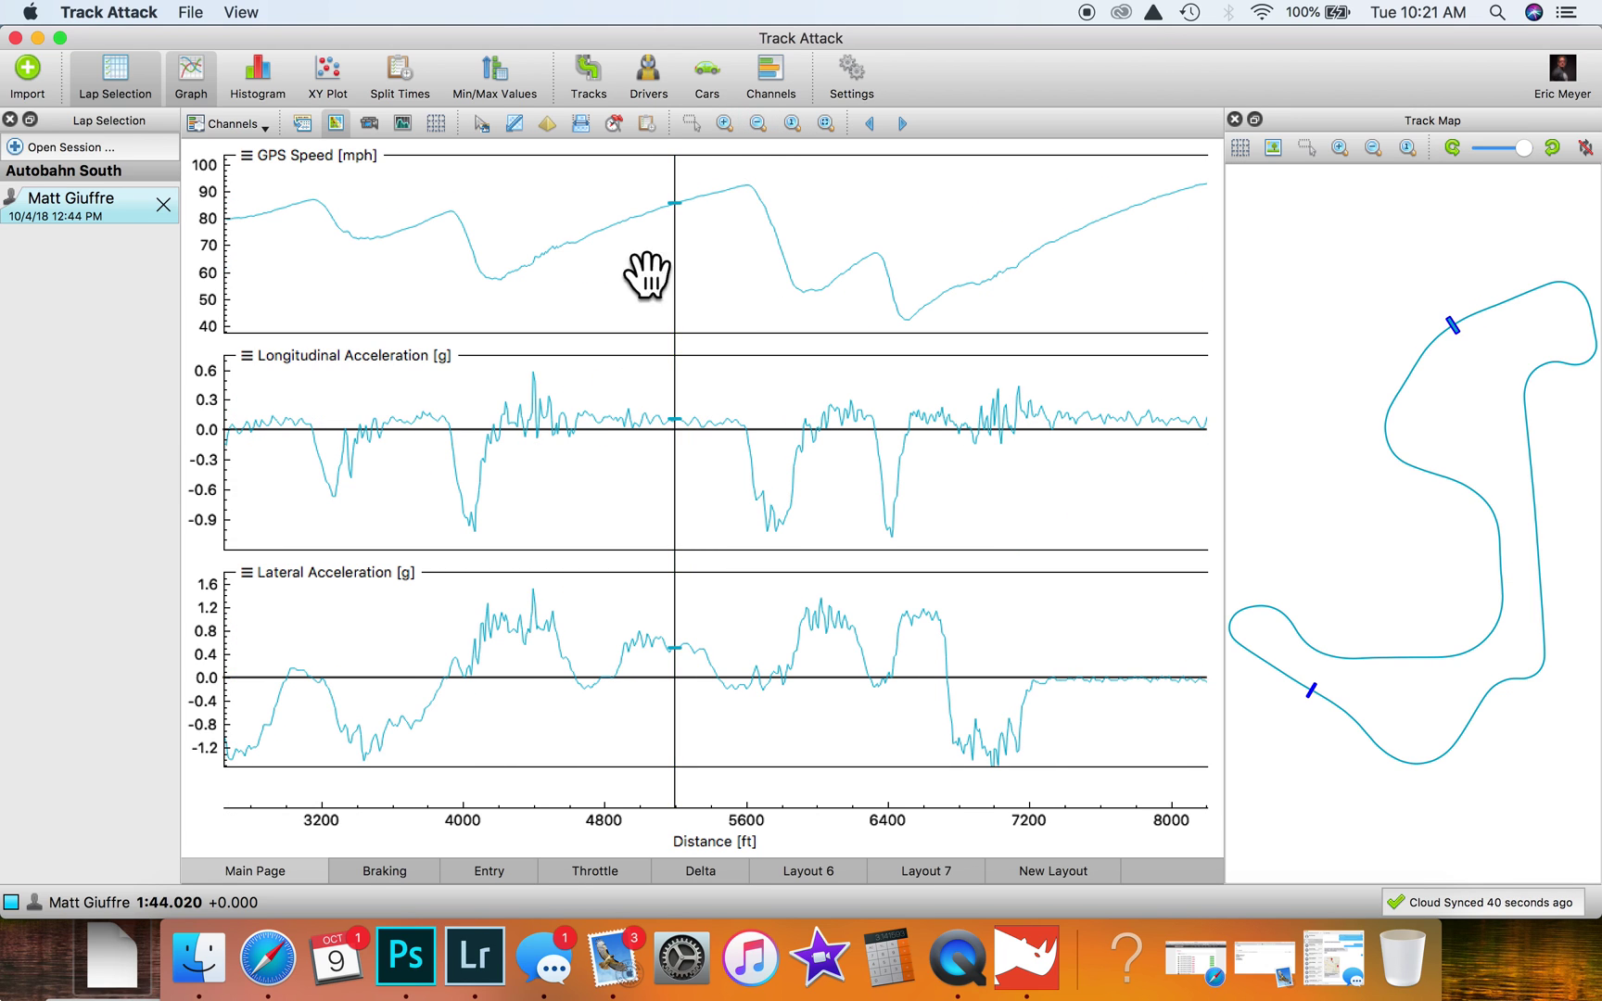
View the 12:44 PM session's min/max values, split times, longitudinal versus lateral acceleration XY plot, and RPM histogram
{"action": "left_click", "coordinate": [512, 73]}
{"action": "left_click", "coordinate": [407, 67]}
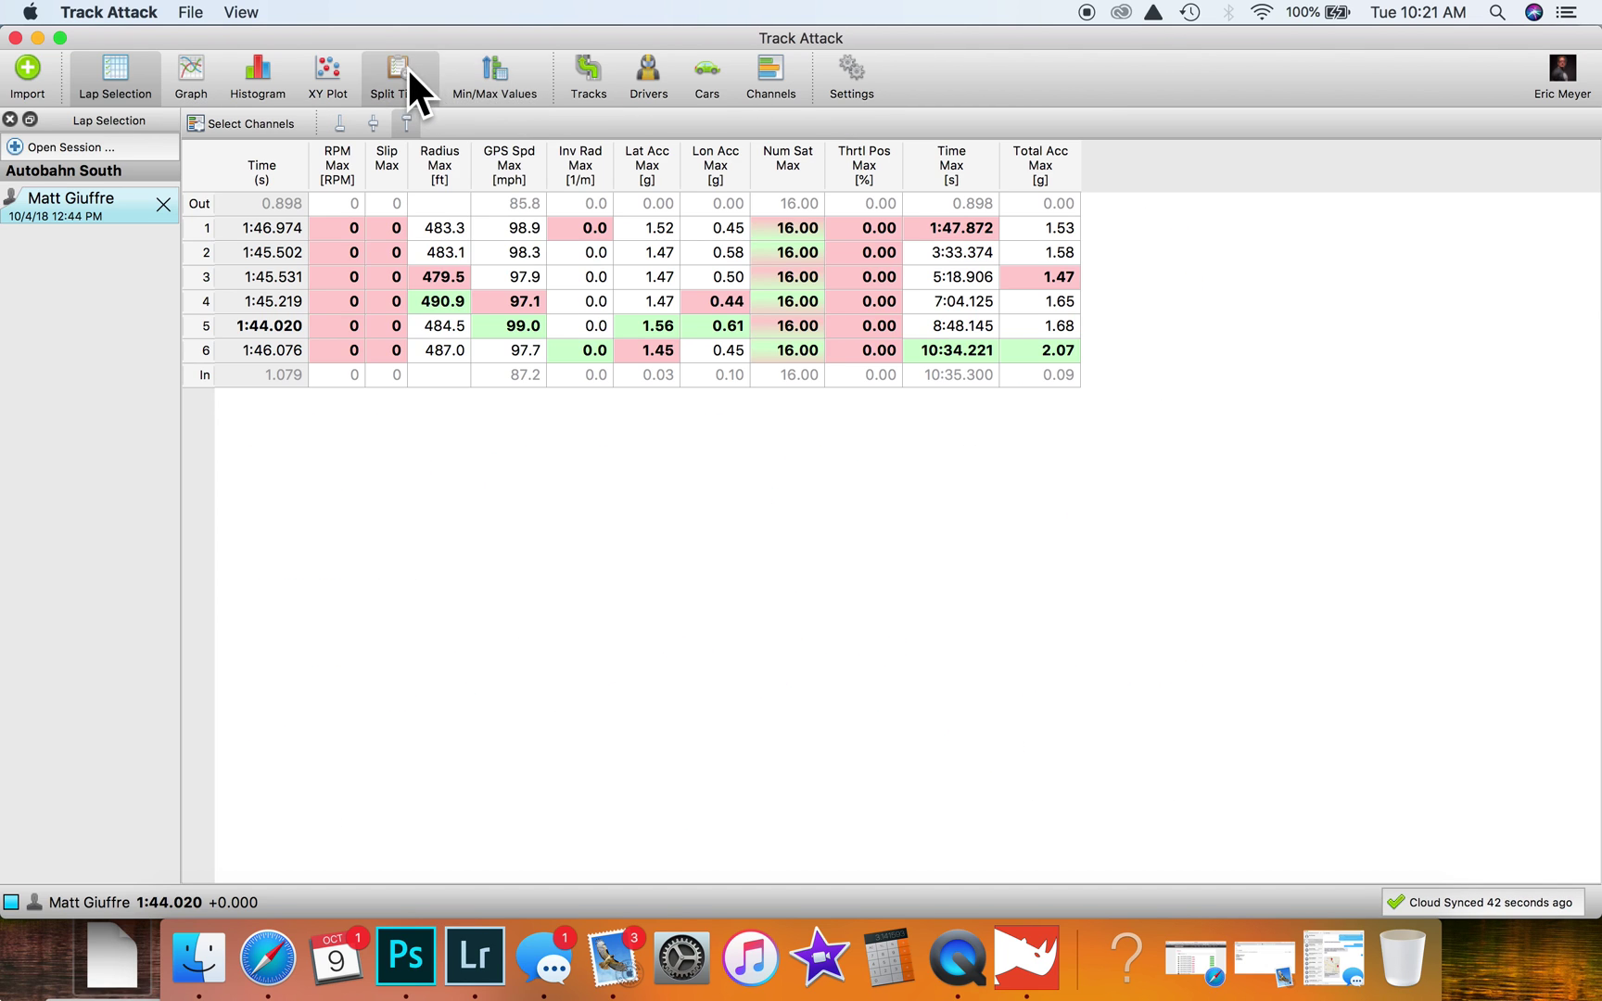
{"action": "left_click", "coordinate": [330, 65]}
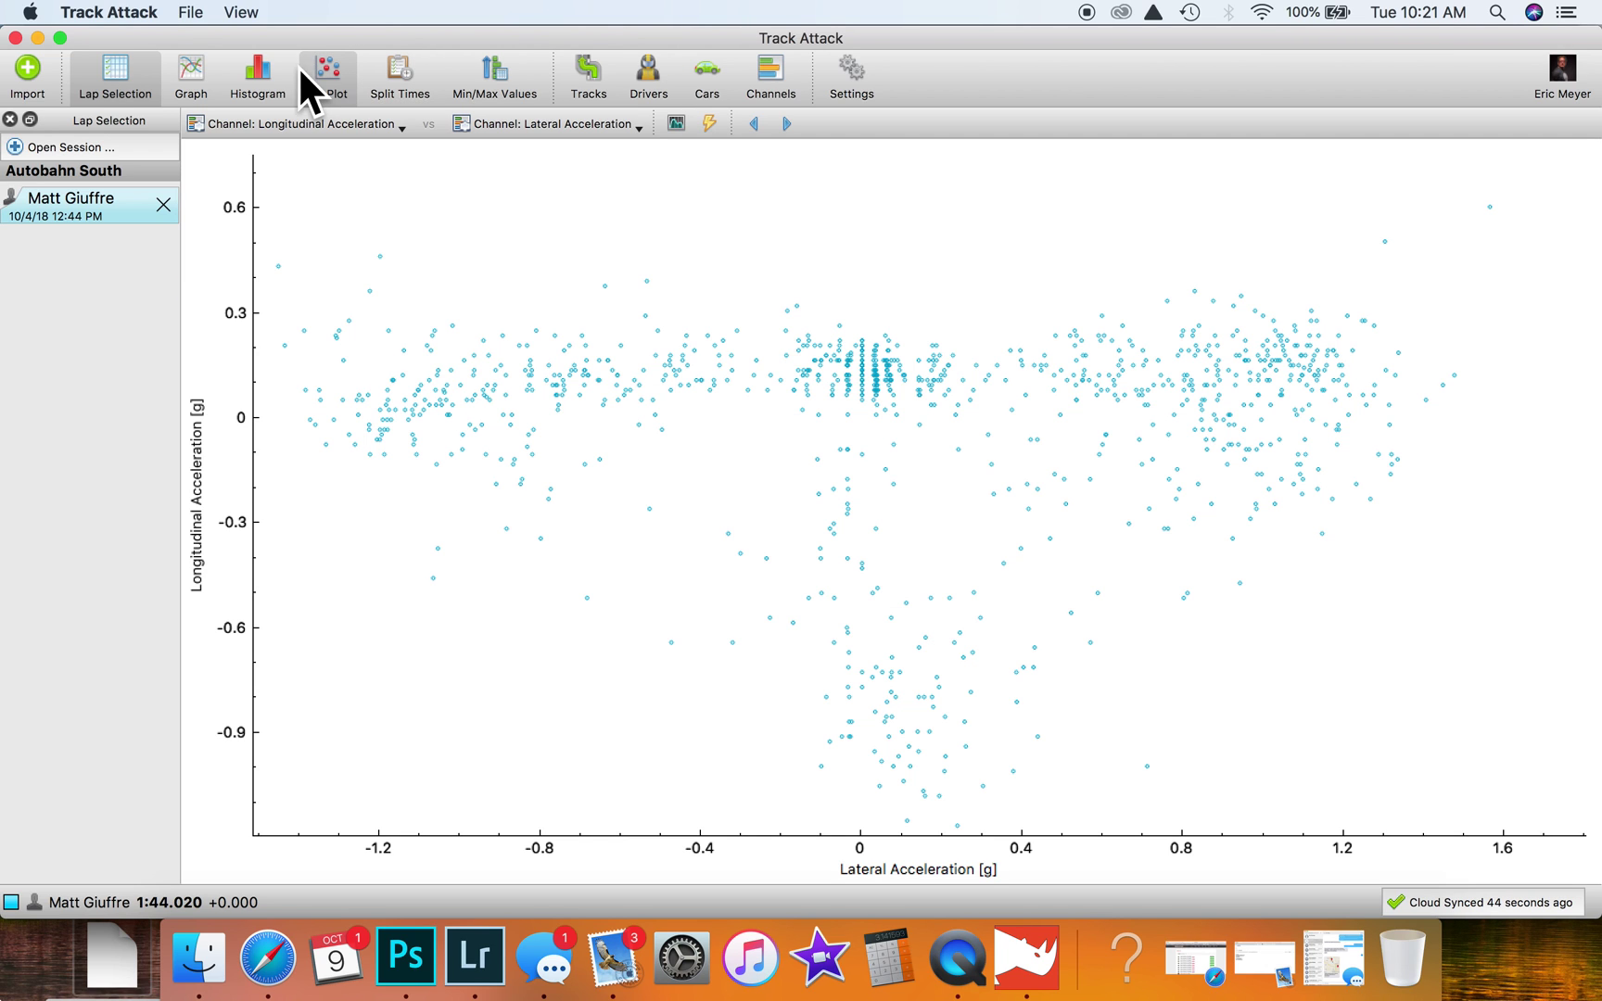
{"action": "left_click", "coordinate": [254, 64]}
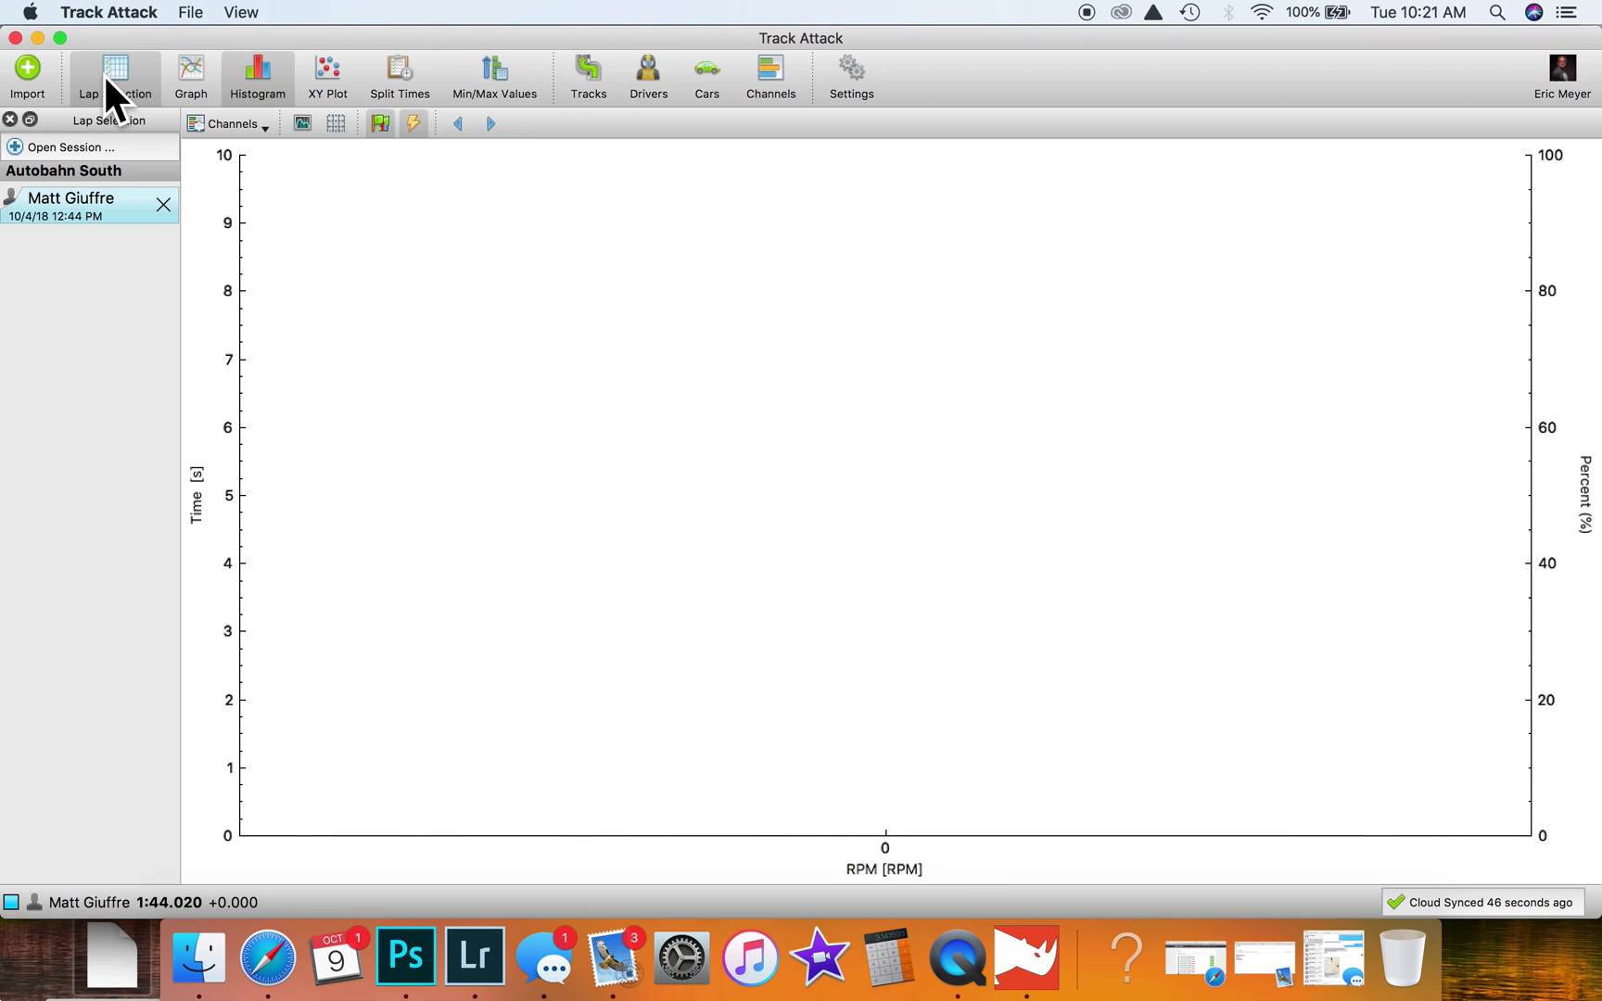